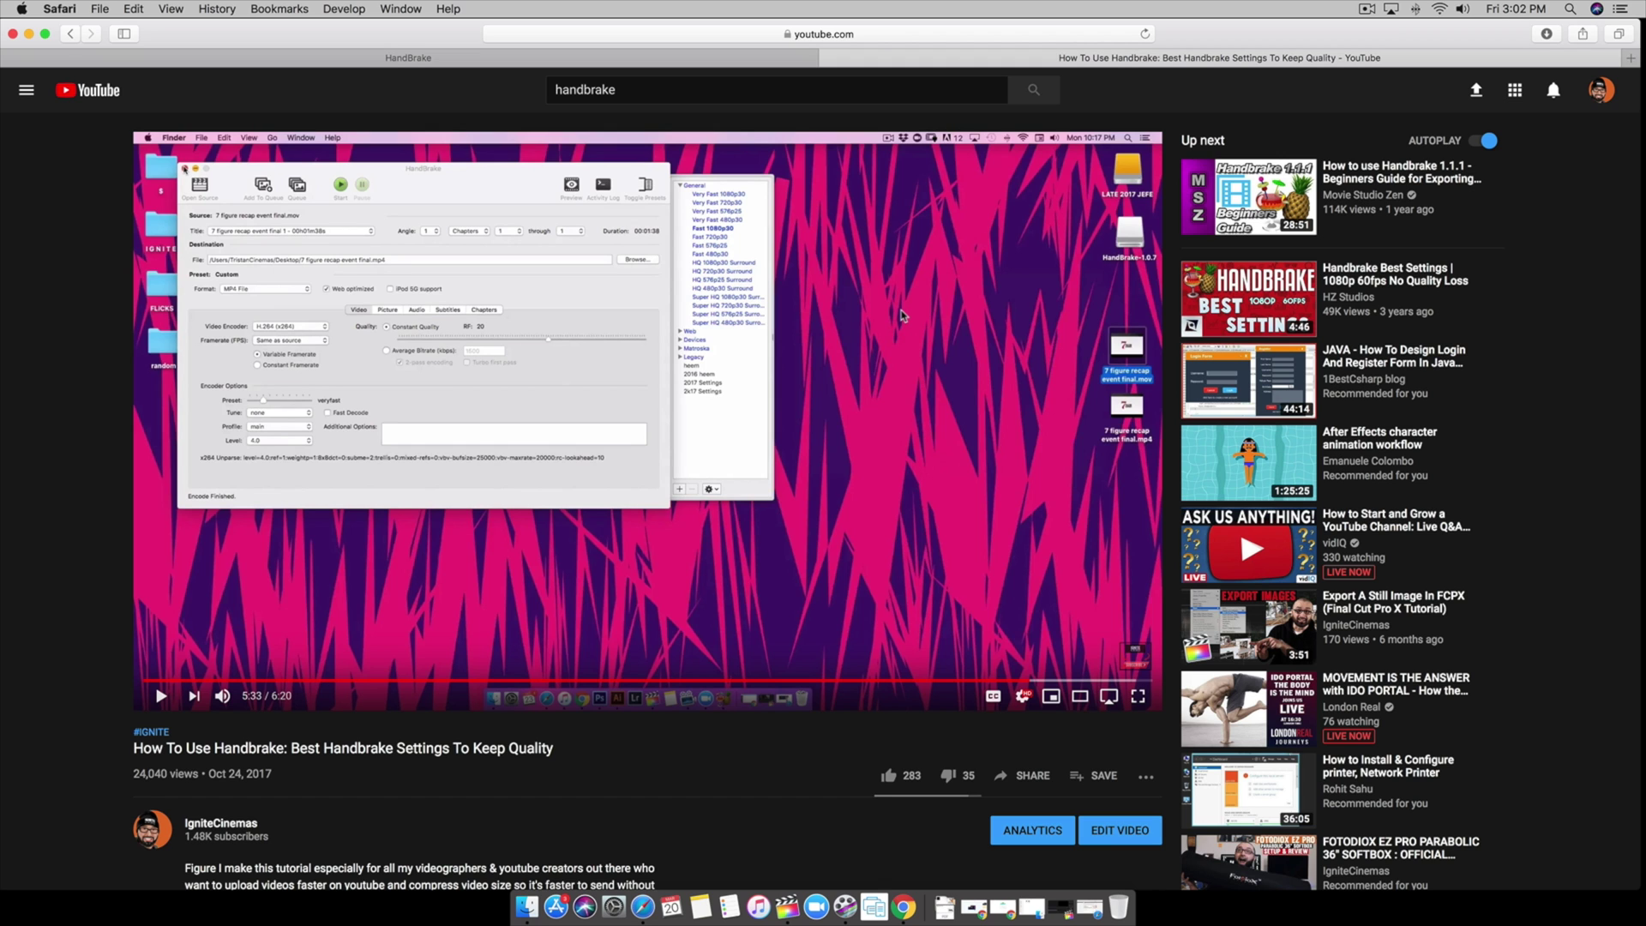
Switch from the YouTube tutorial to the handbrake.fr tab that offers the HandBrake 1.3.1 download.
{"action": "left_click", "coordinate": [591, 62]}
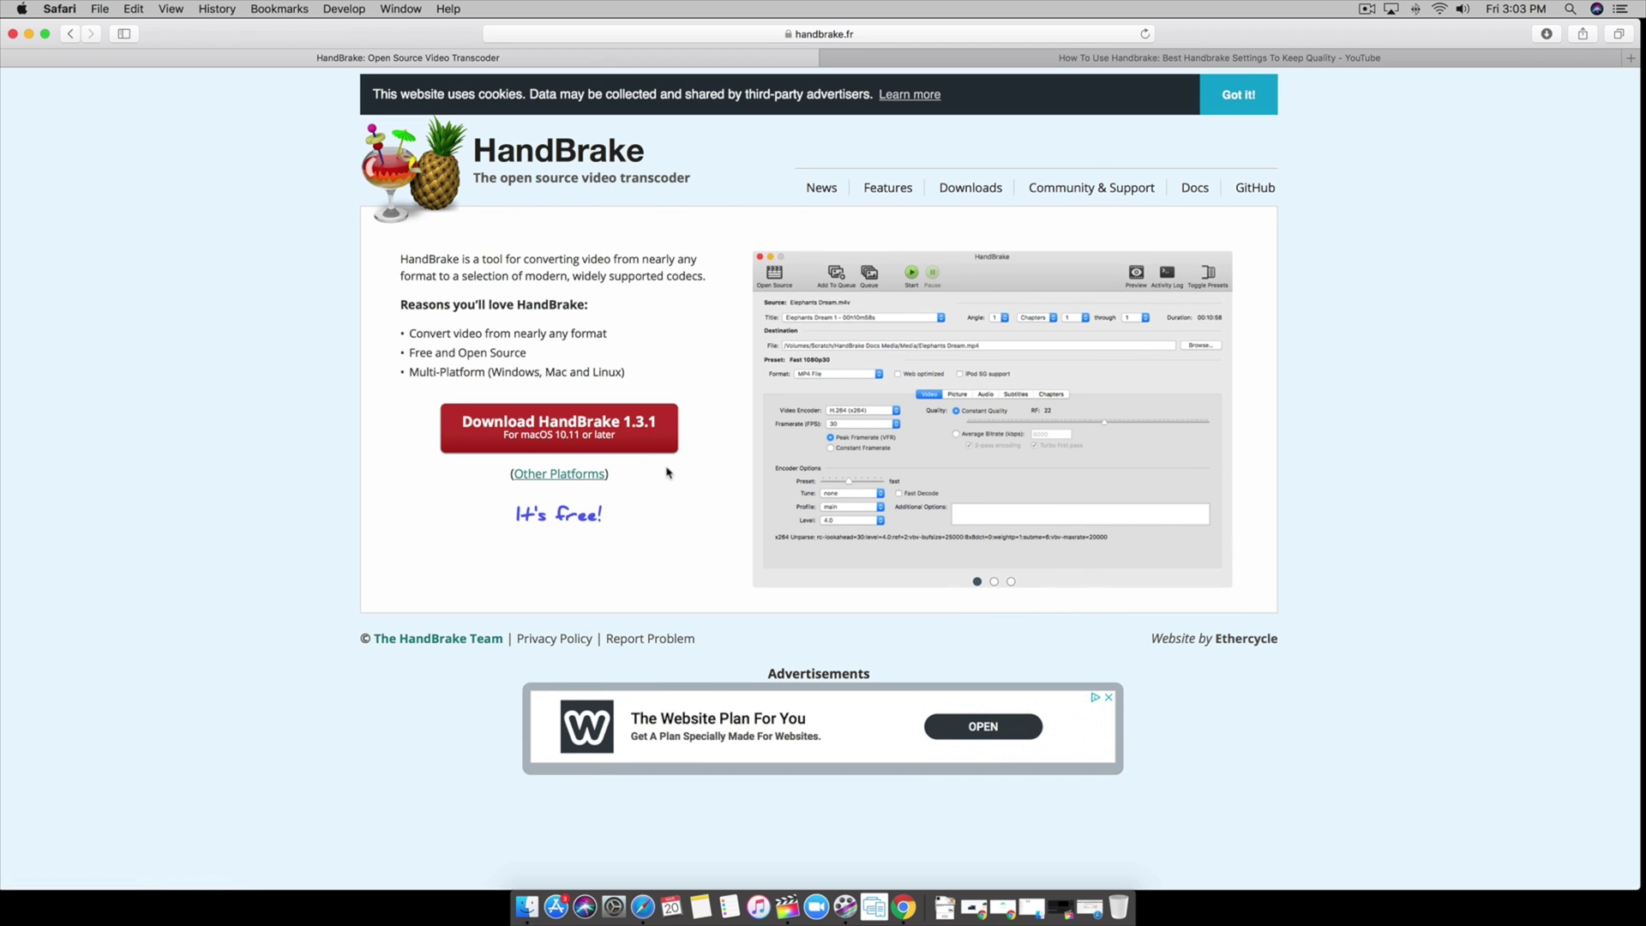
Download HandBrake 1.3.1 for macOS and show HandBrake-1.3.1.dmg in the Downloads folder.
{"action": "left_click", "coordinate": [567, 422]}
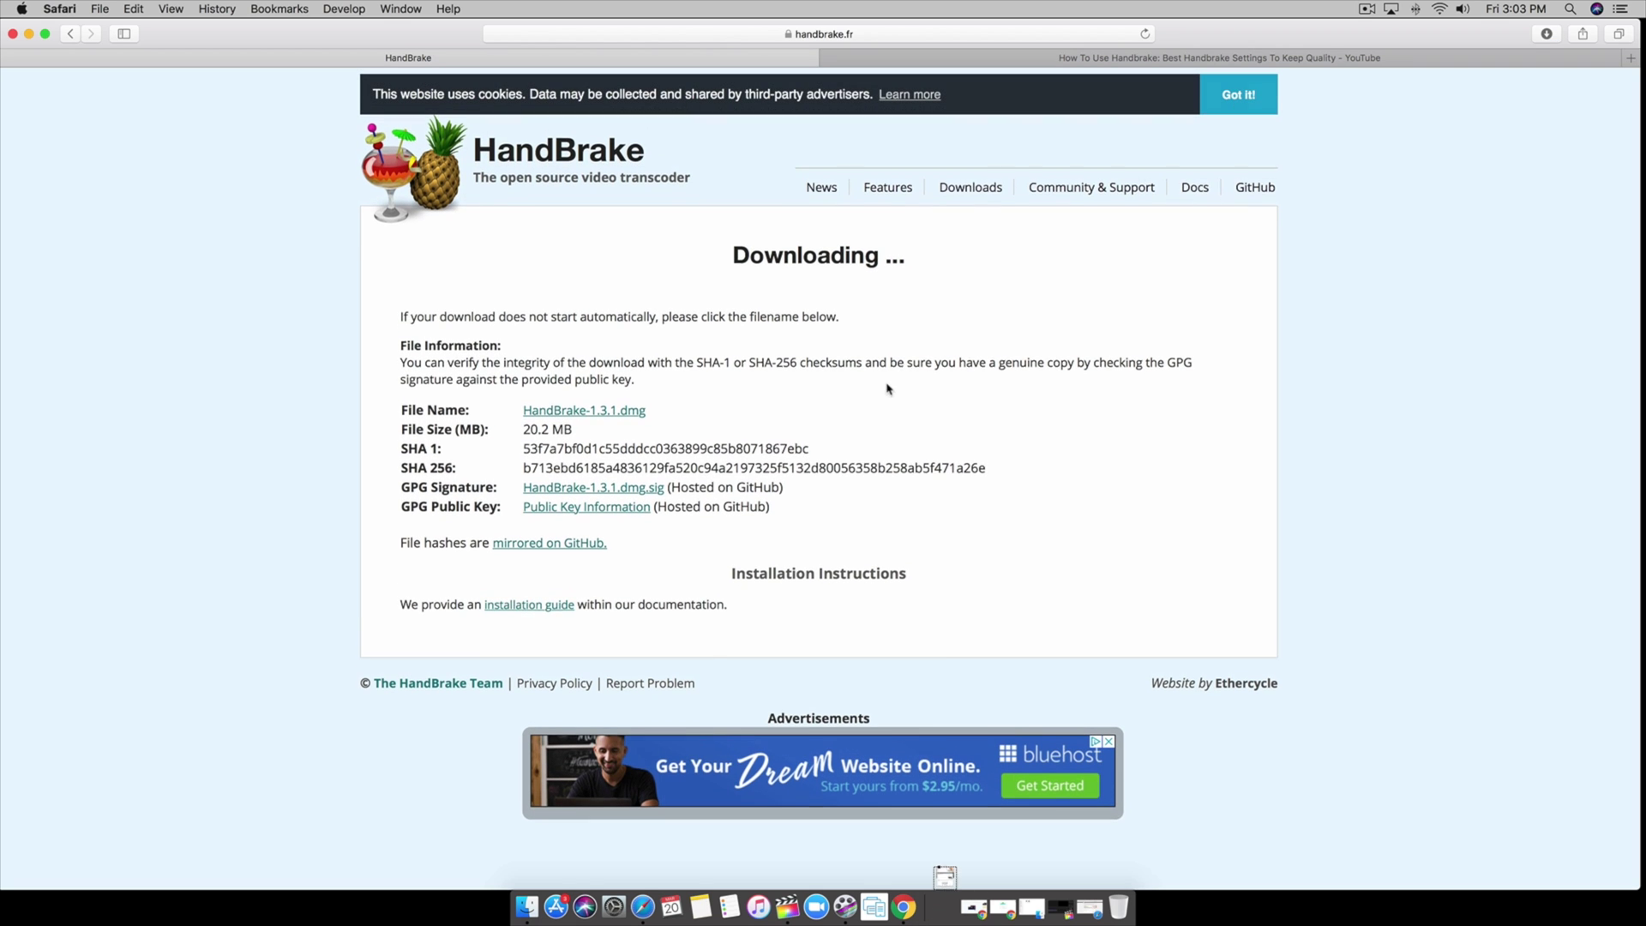
{"action": "left_click", "coordinate": [943, 899]}
{"action": "left_click", "coordinate": [1072, 154]}
Mount HandBrake-1.3.1.dmg and launch HandBrake, approving the downloaded-from-internet warning.
{"action": "double_click", "coordinate": [547, 377]}
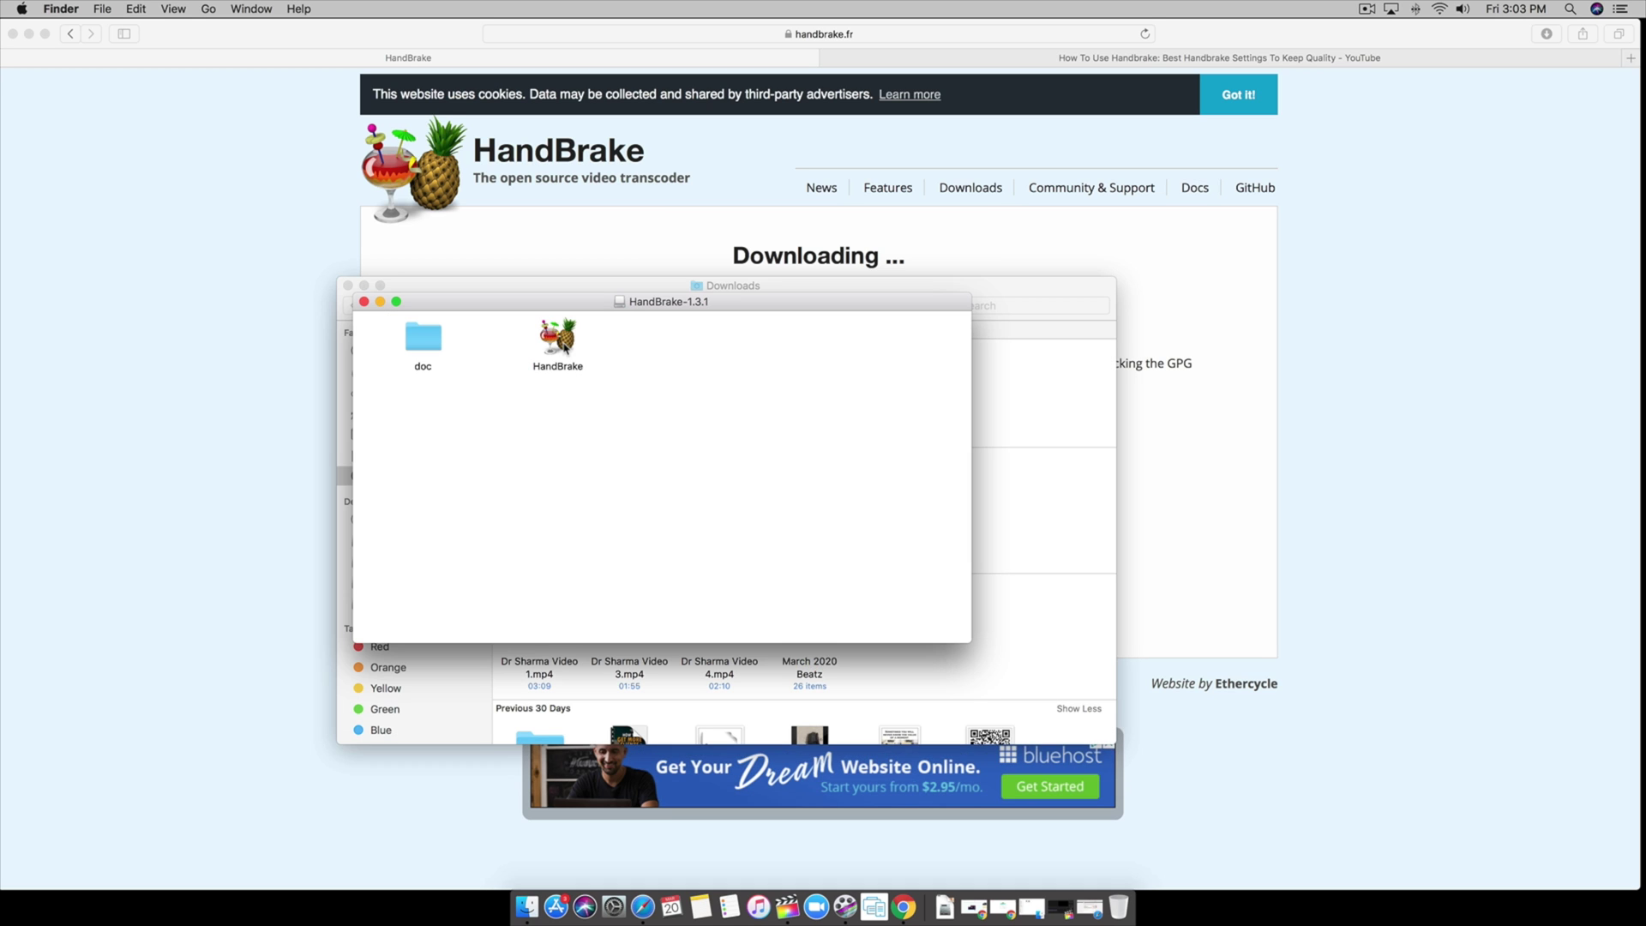
{"action": "double_click", "coordinate": [557, 339]}
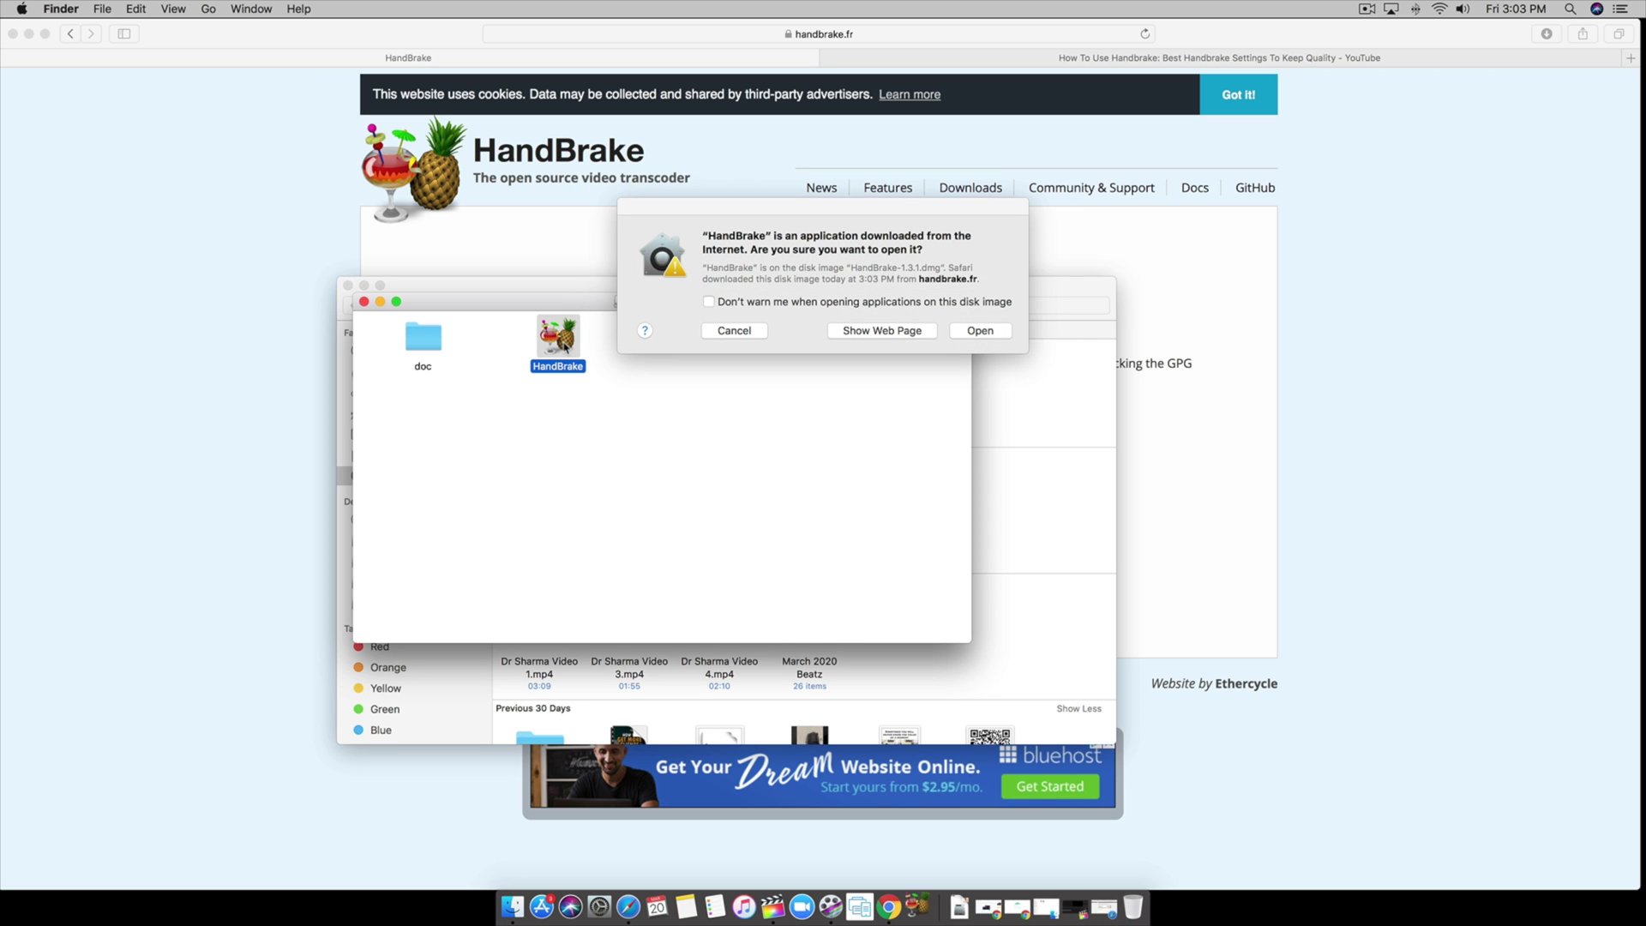
{"action": "left_click", "coordinate": [981, 331]}
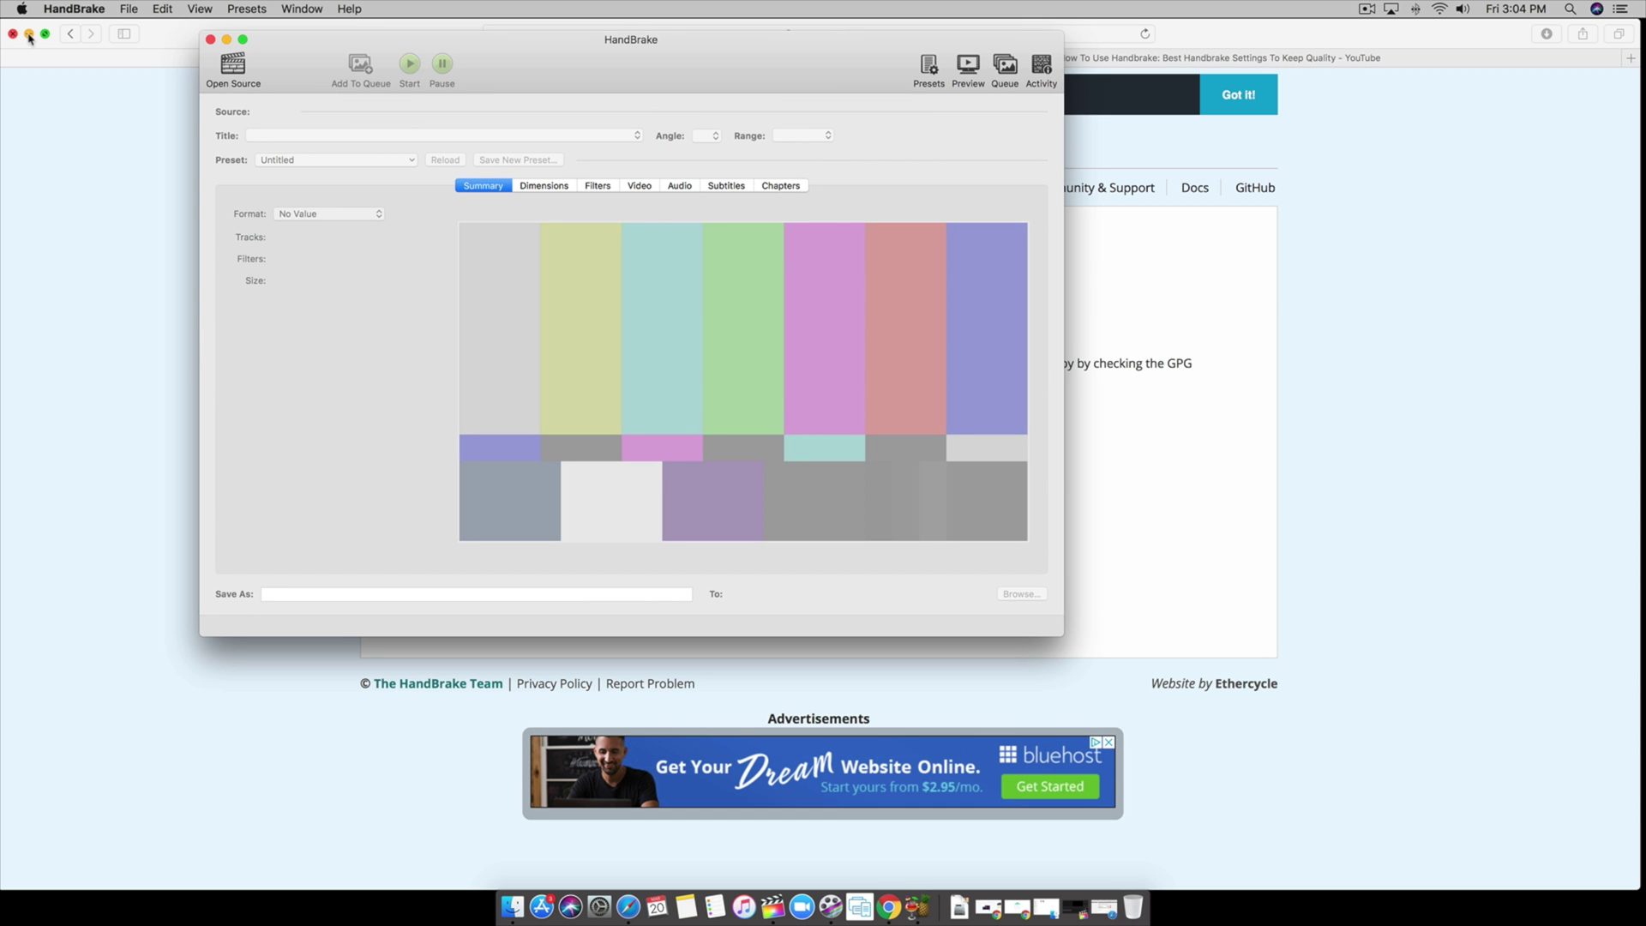
Minimize Safari and set HandBrake's Dock icon to Keep in Dock.
{"action": "left_click", "coordinate": [30, 35]}
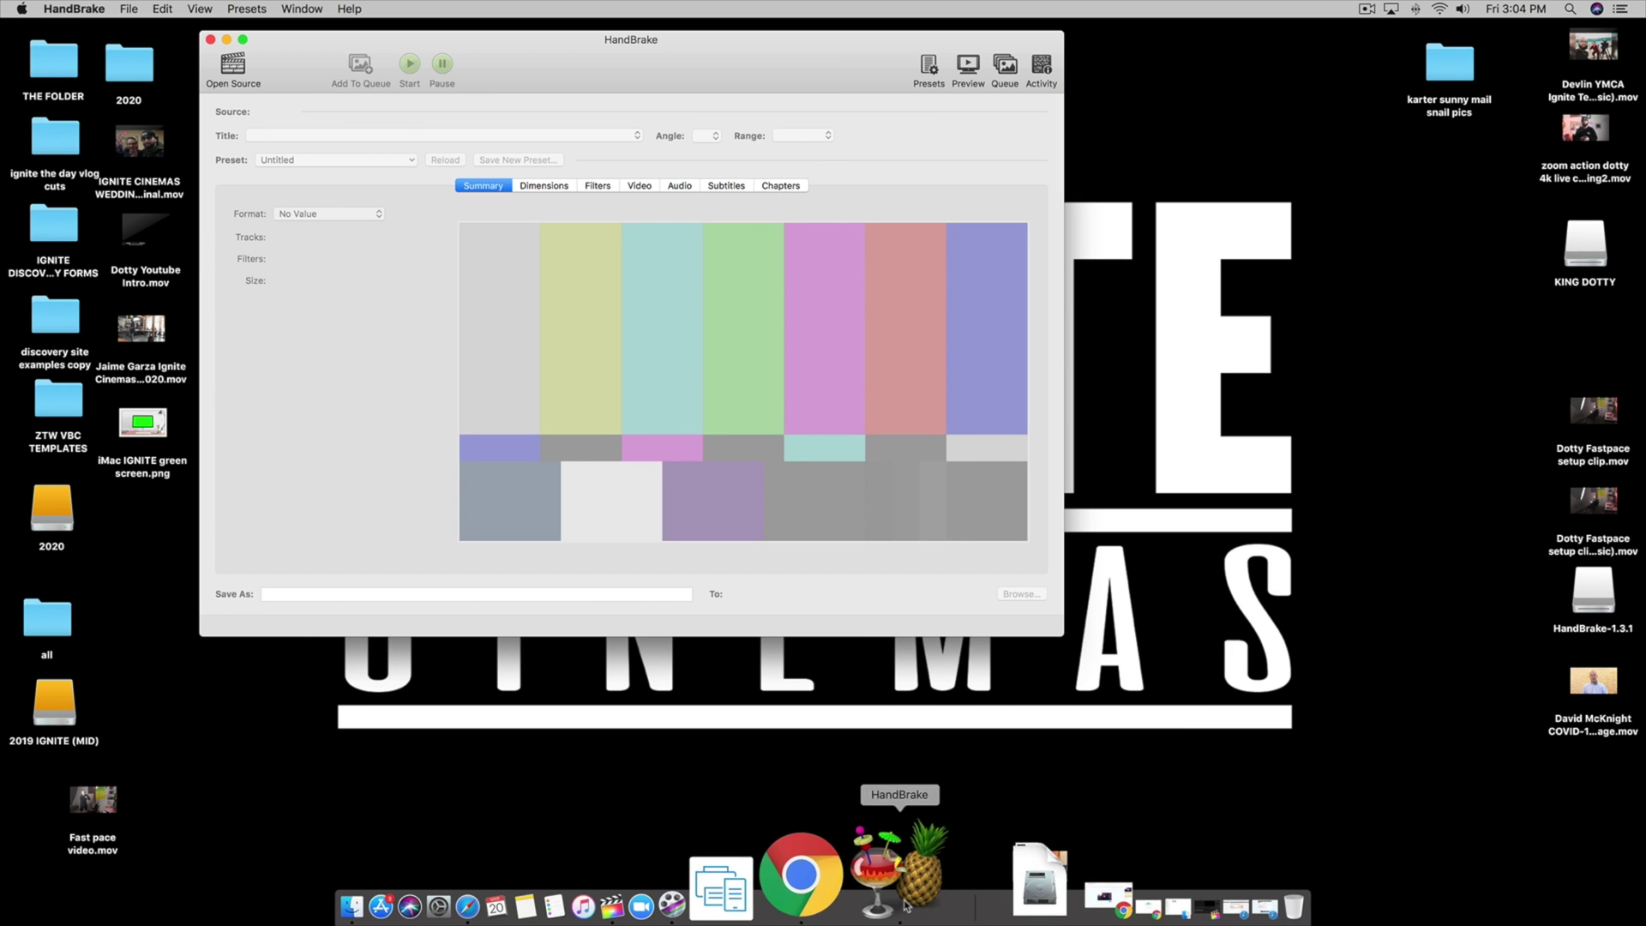
{"action": "right_click", "coordinate": [906, 905]}
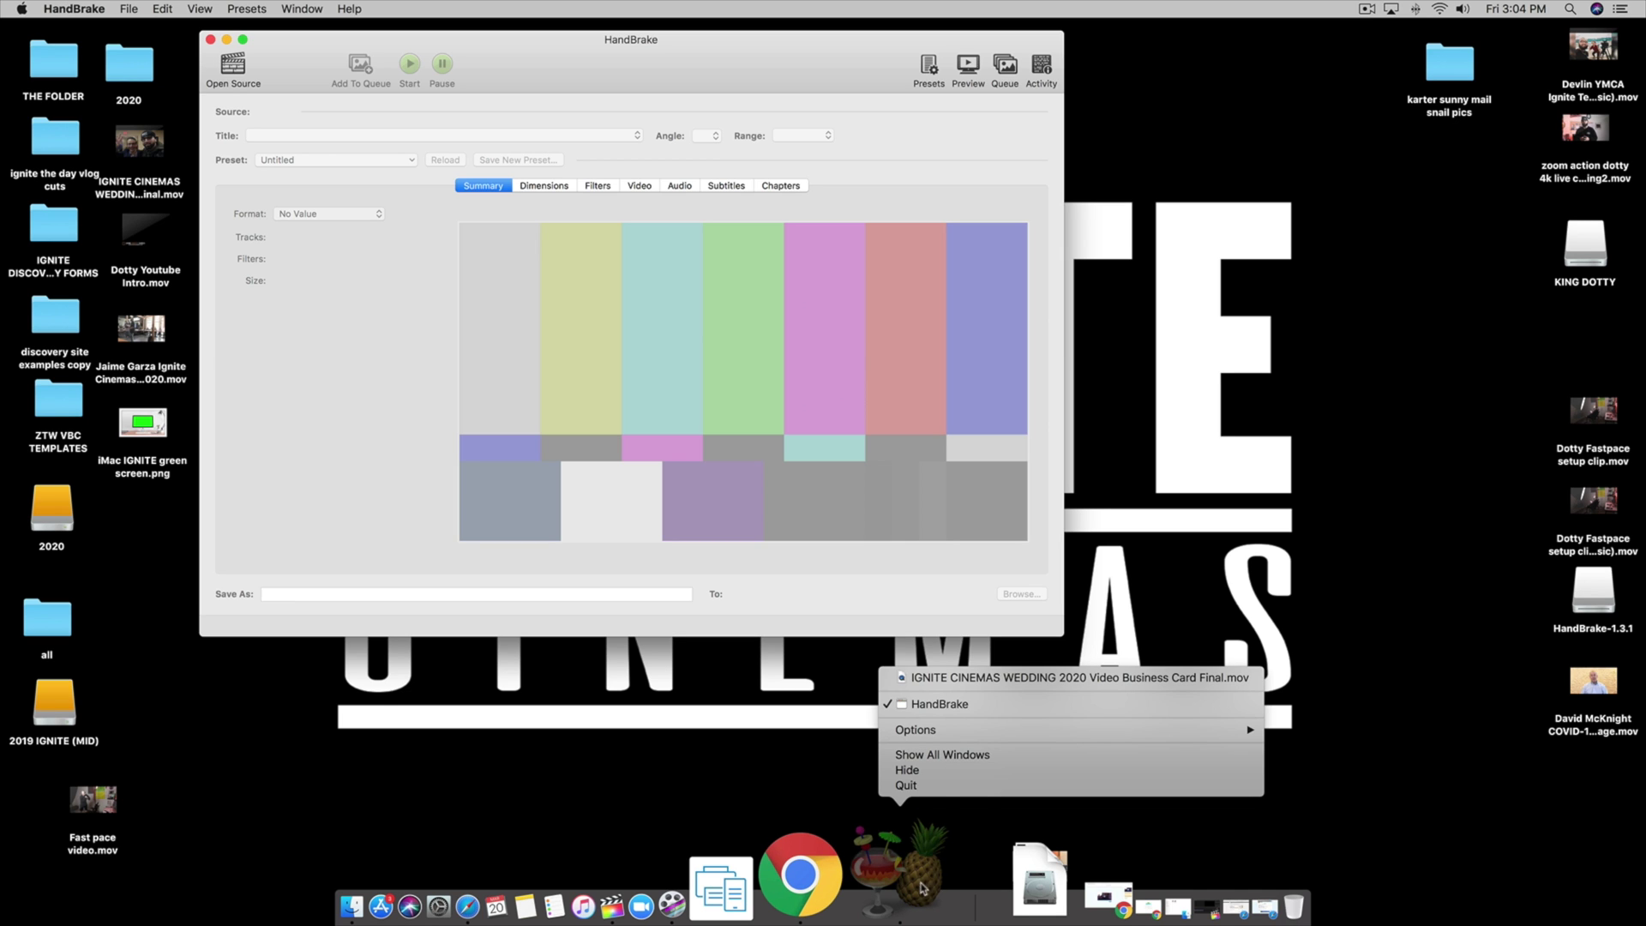
{"action": "mouse_move", "coordinate": [947, 730]}
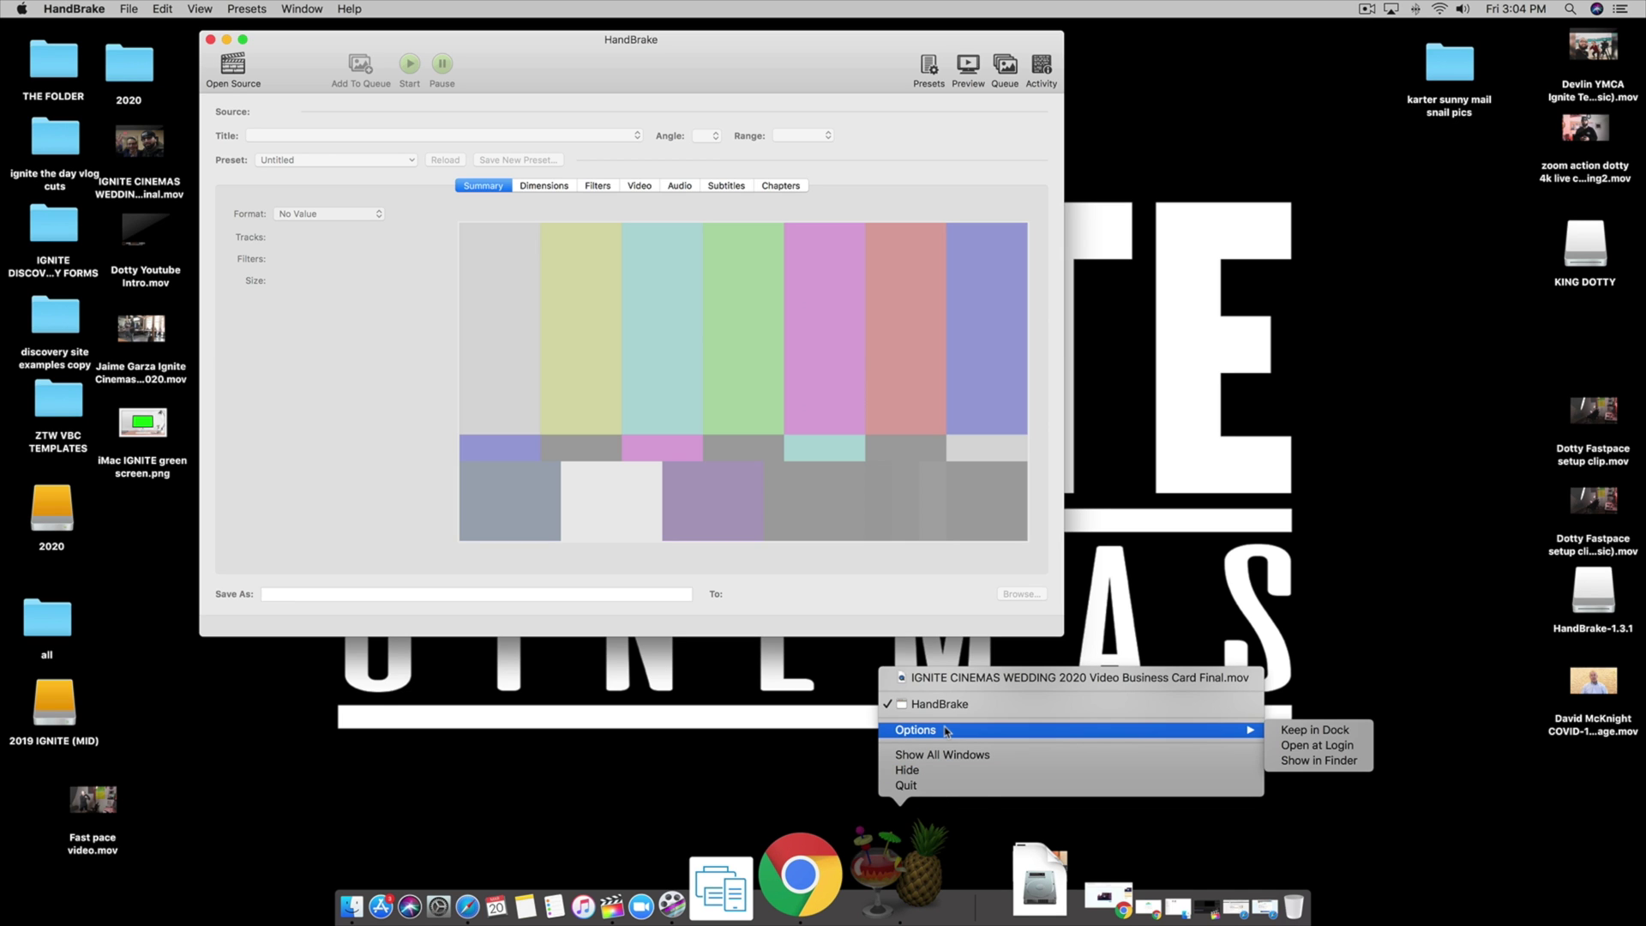
{"action": "left_click", "coordinate": [1299, 737]}
{"action": "left_click", "coordinate": [1086, 746]}
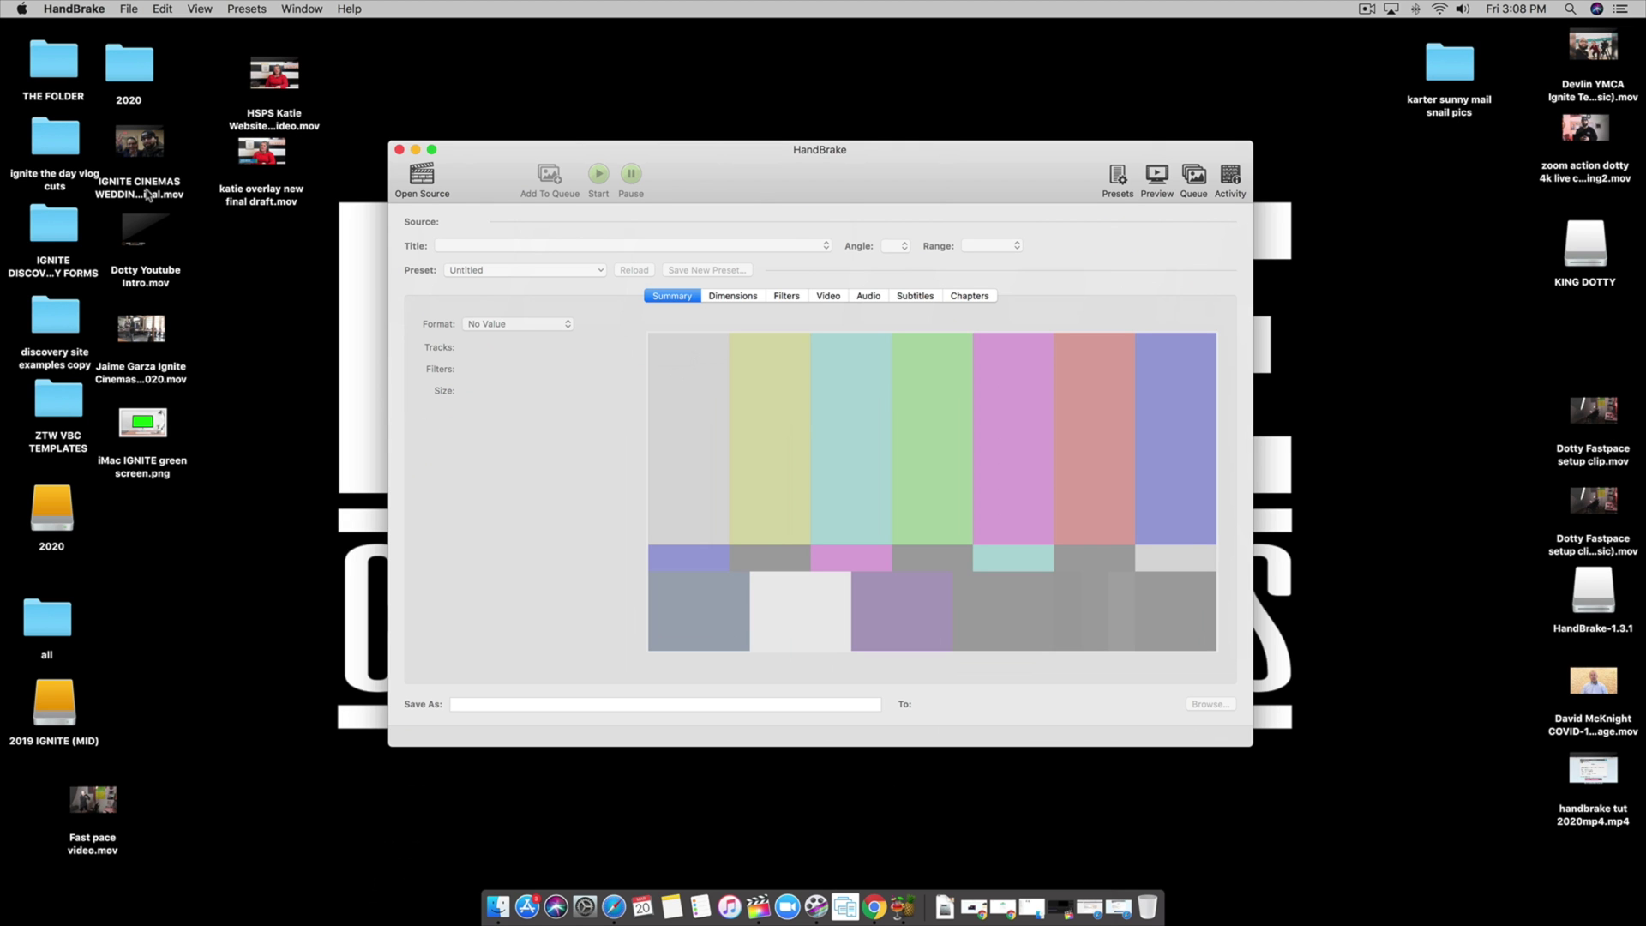
{"action": "right_click", "coordinate": [148, 195]}
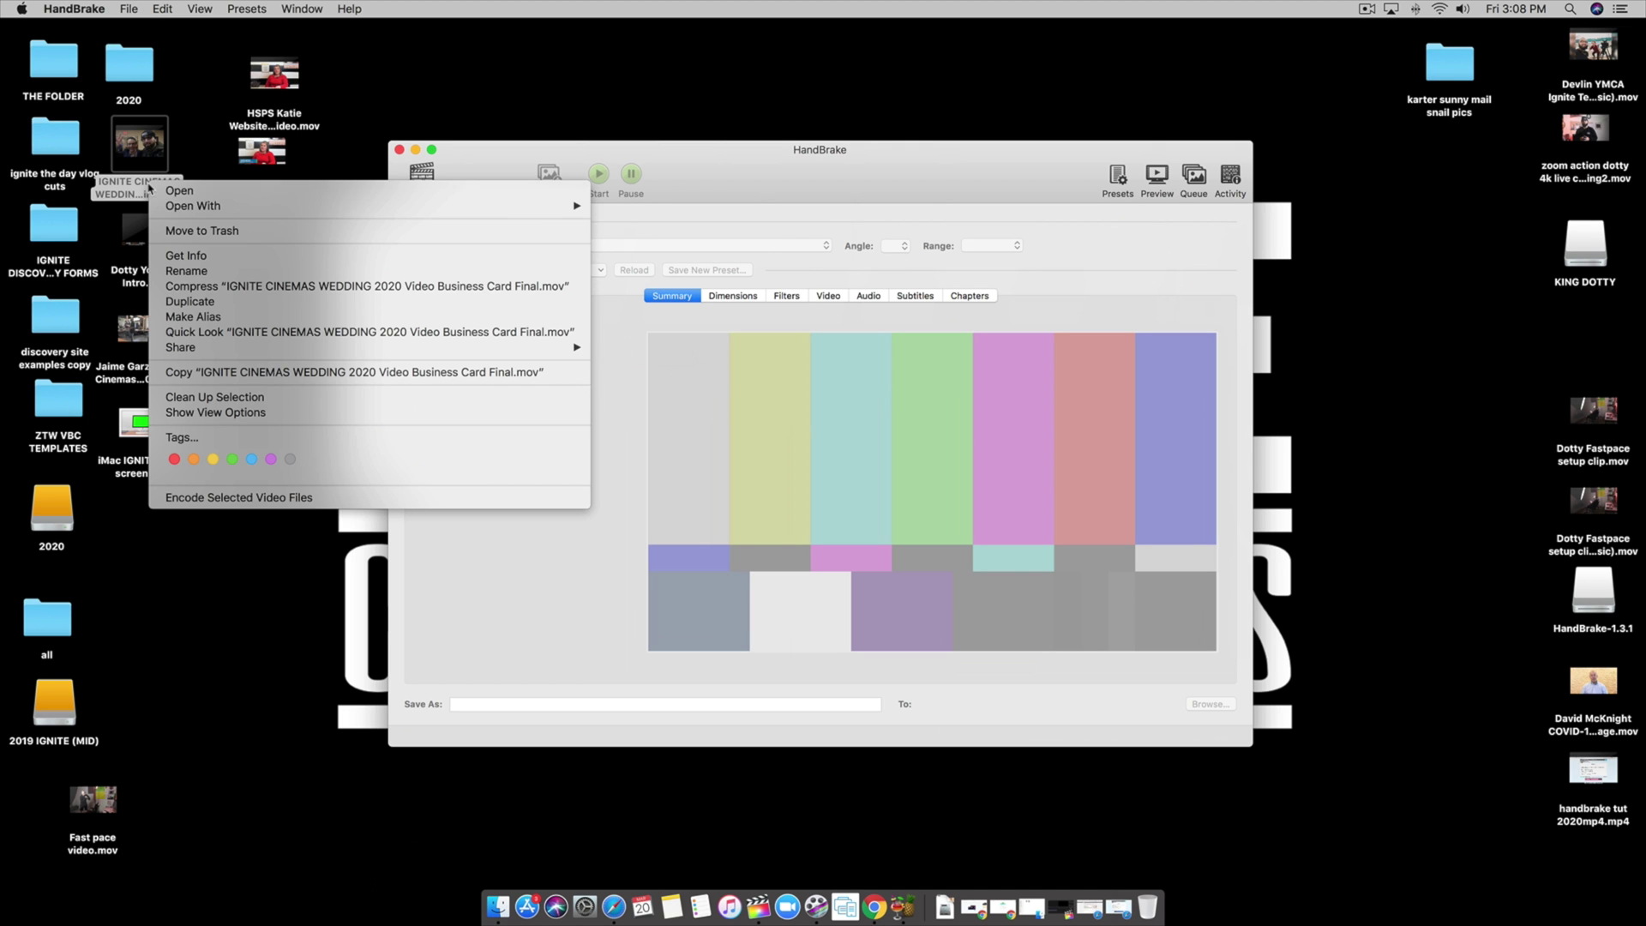
{"action": "left_click", "coordinate": [208, 259]}
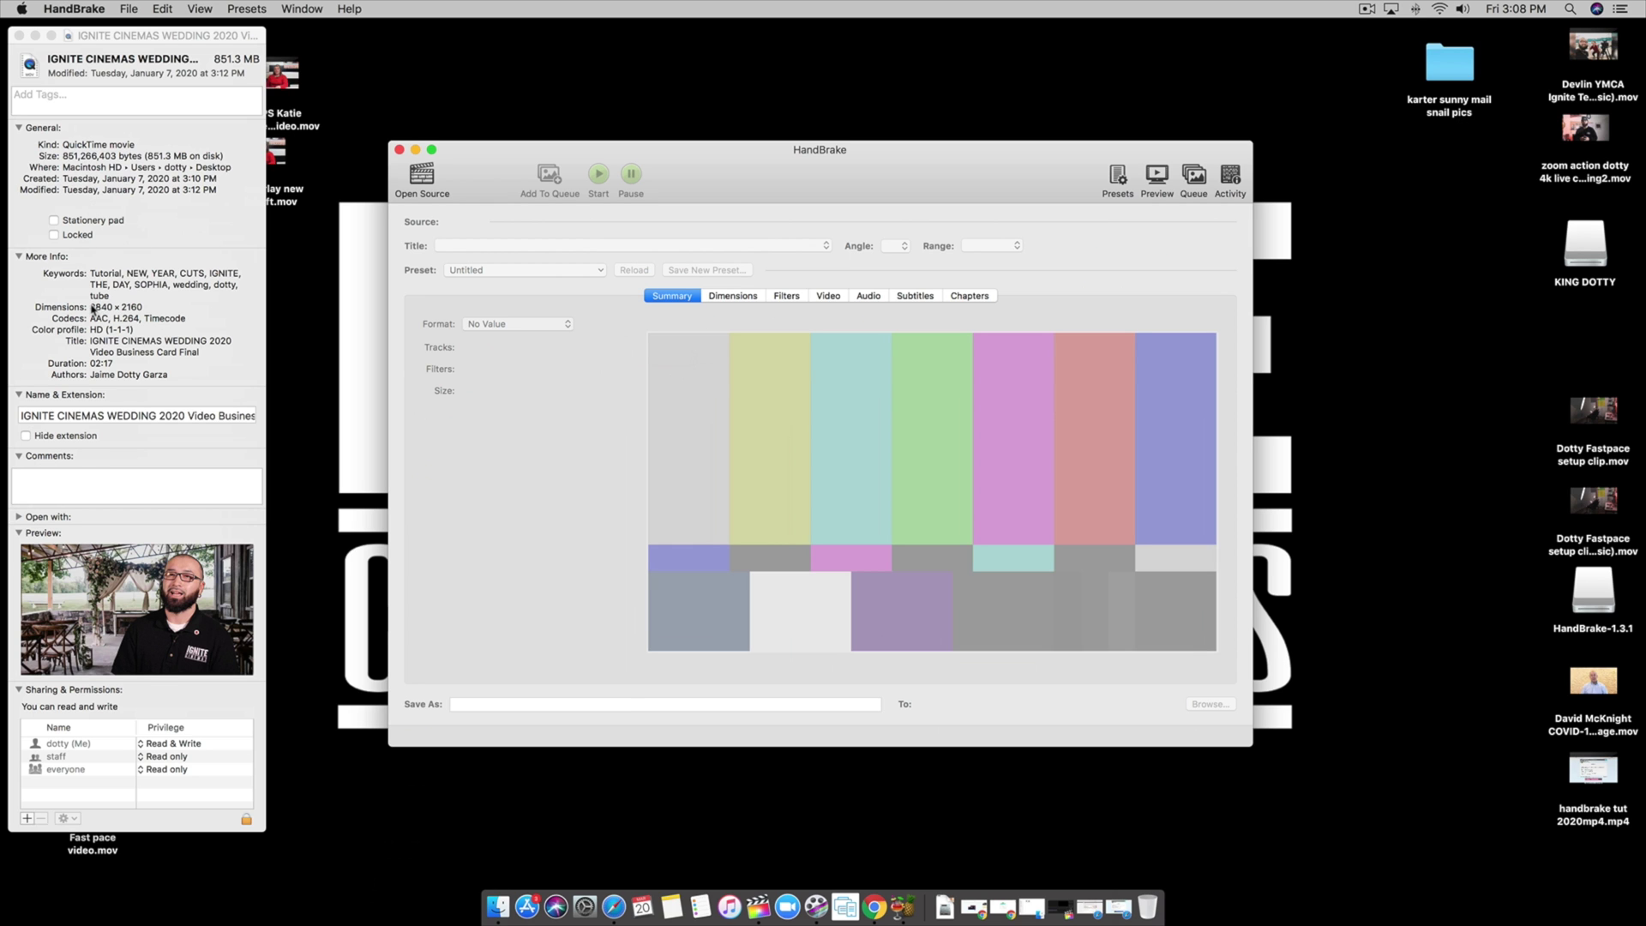
{"action": "left_click_drag", "start_coordinate": [91, 307], "coordinate": [144, 307]}
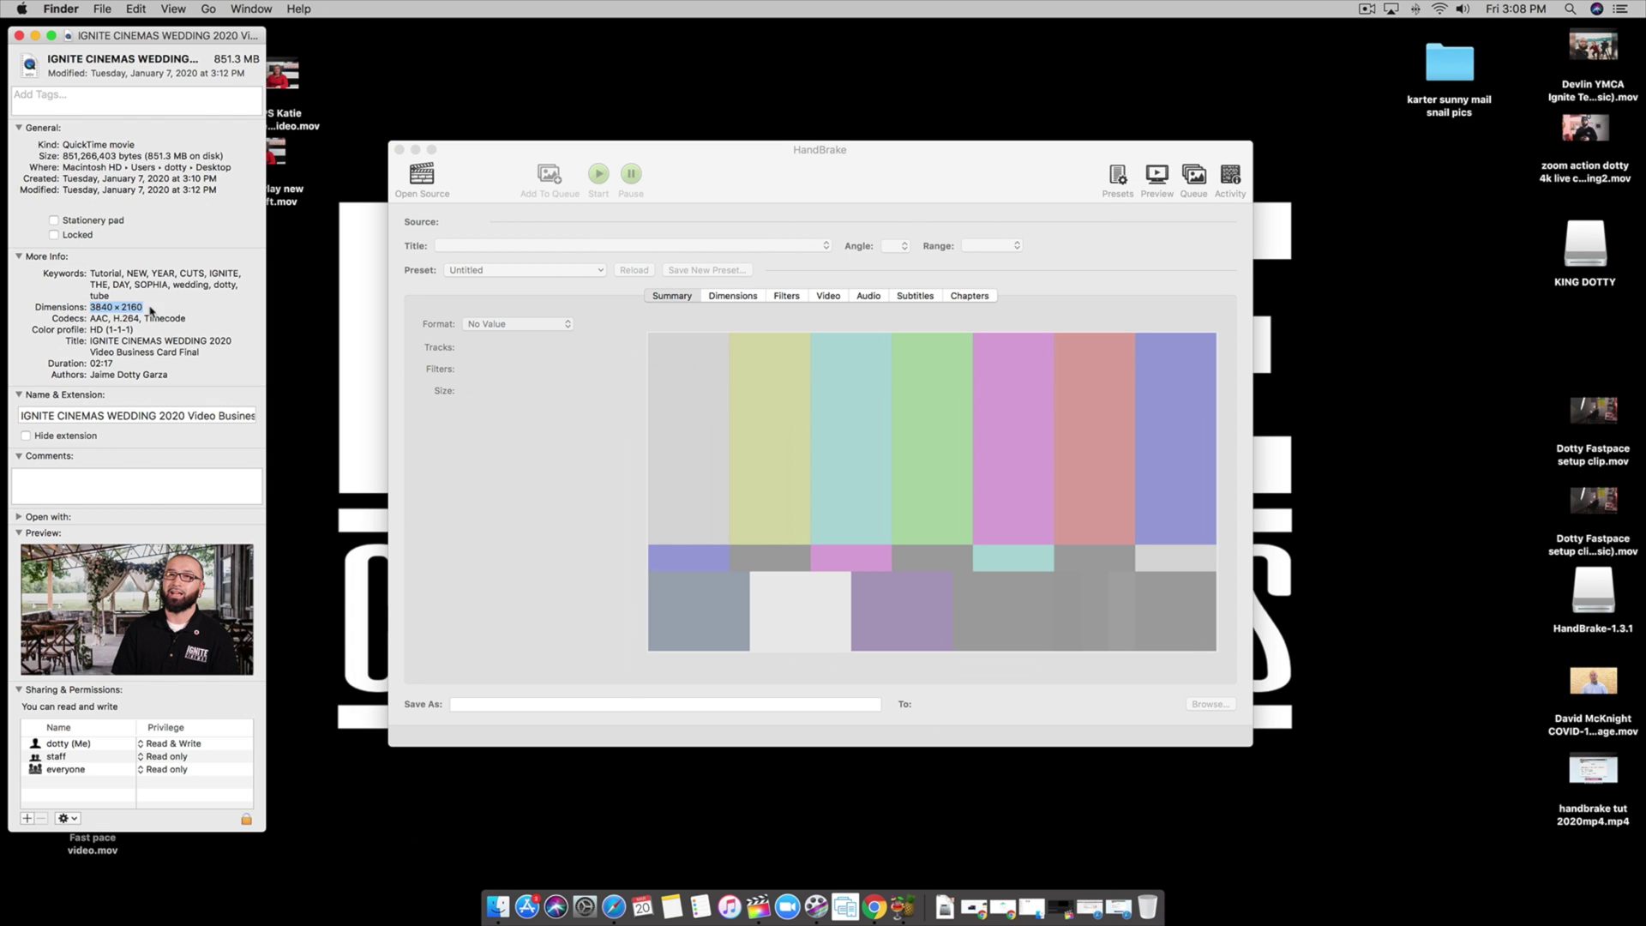
{"action": "left_click", "coordinate": [21, 36]}
{"action": "right_click", "coordinate": [163, 183]}
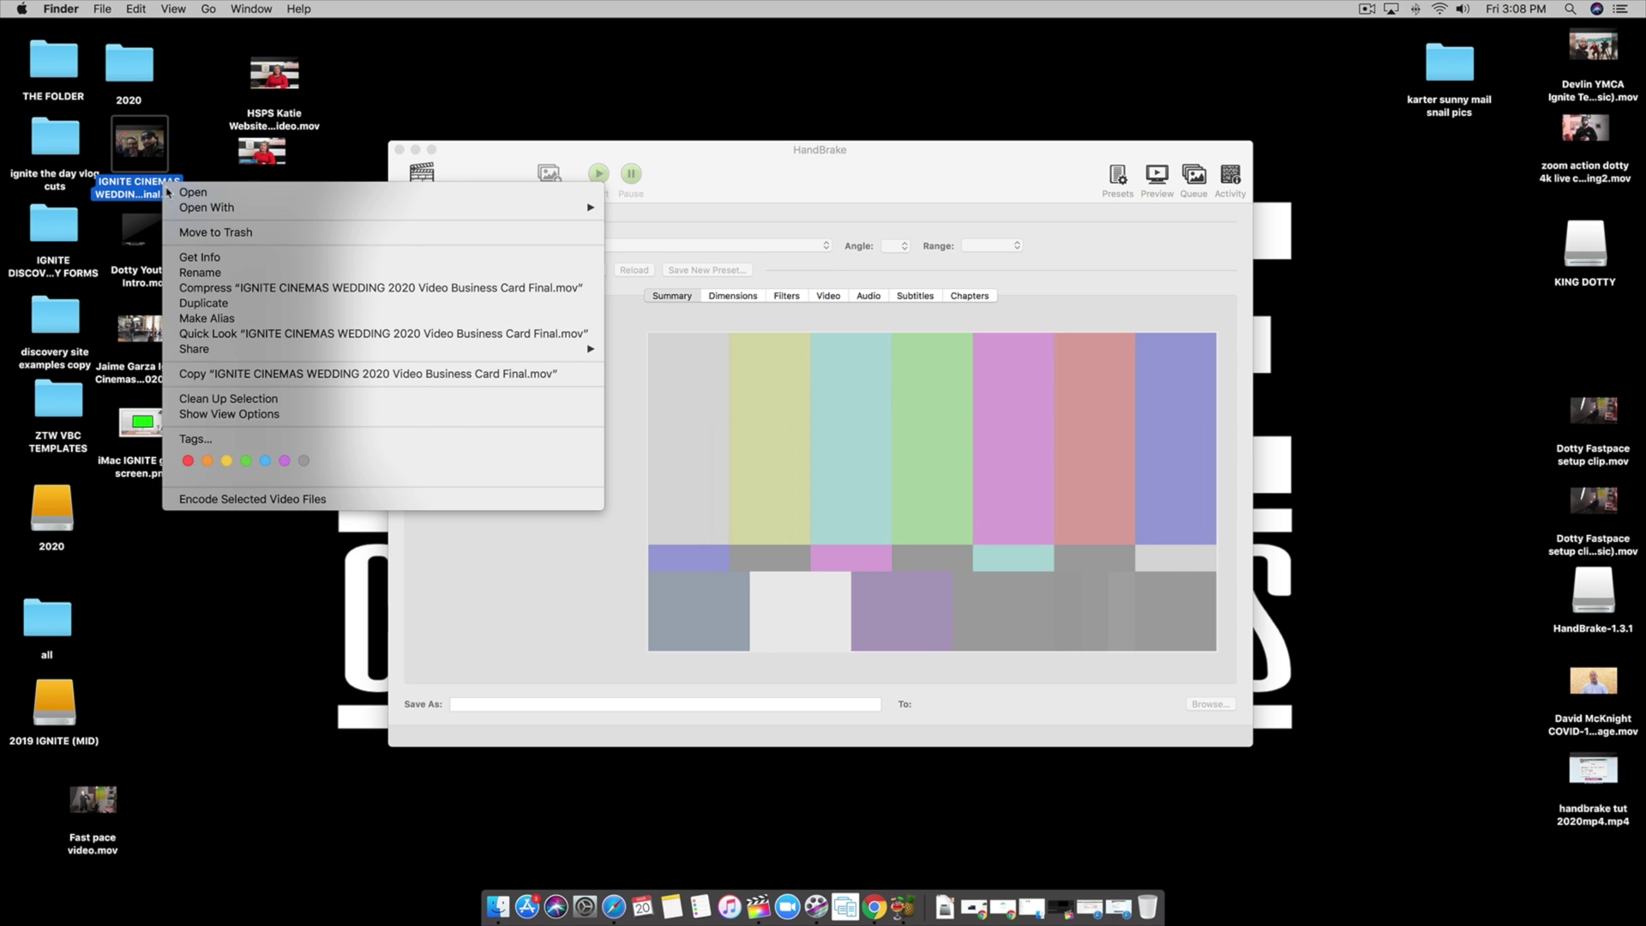
{"action": "left_click", "coordinate": [216, 256]}
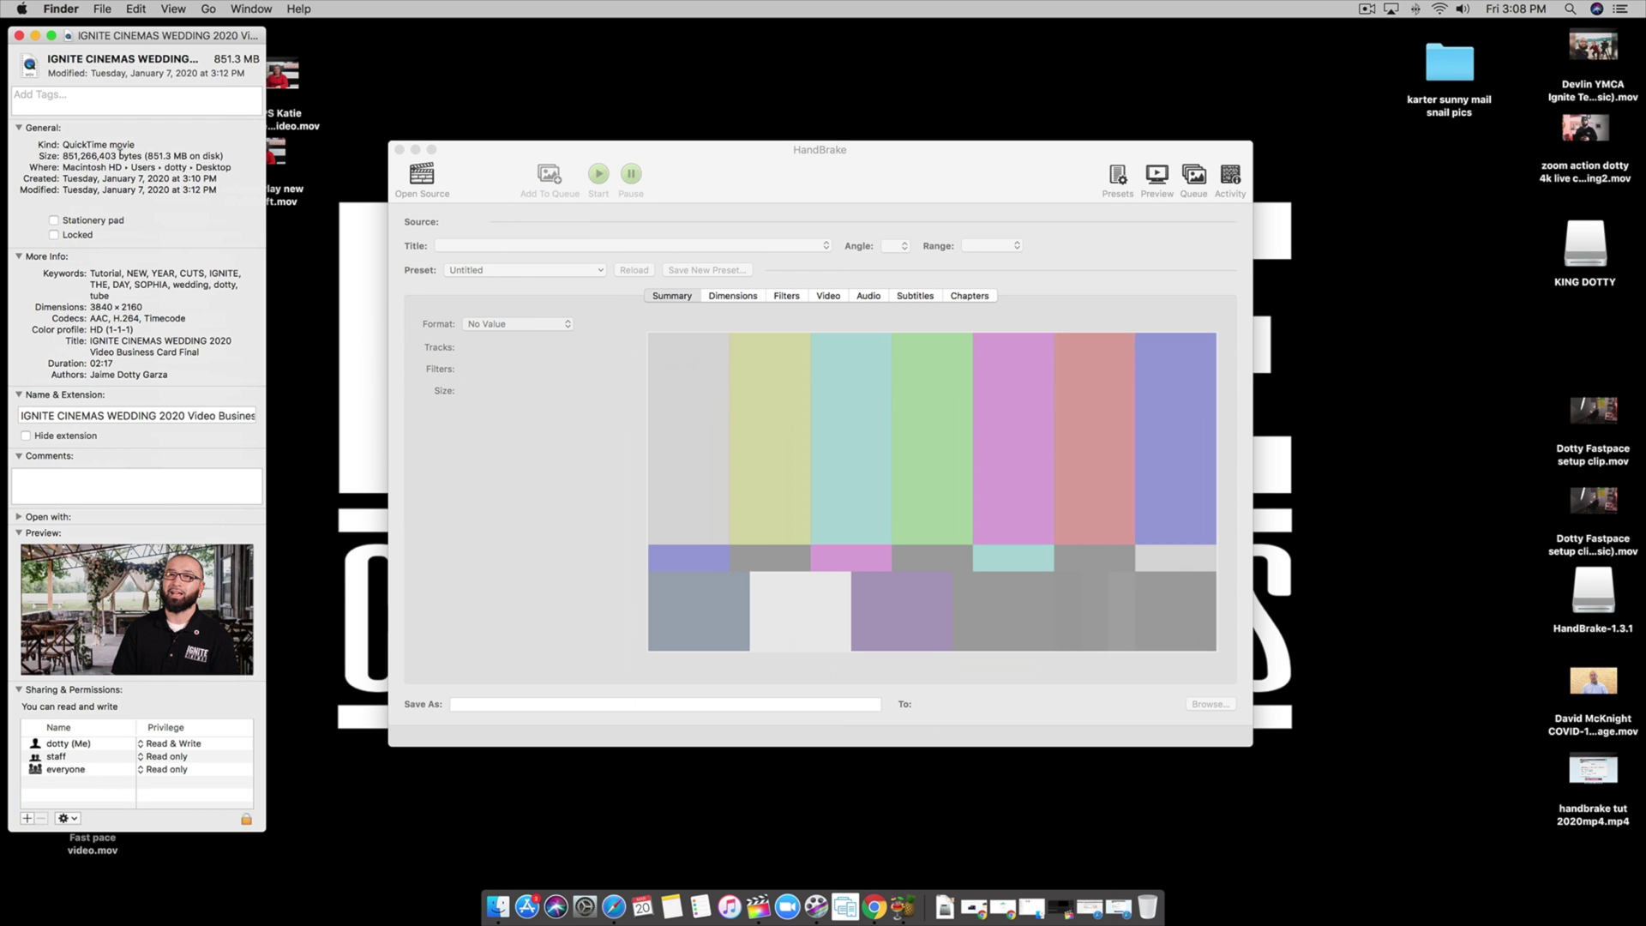
{"action": "left_click", "coordinate": [19, 36]}
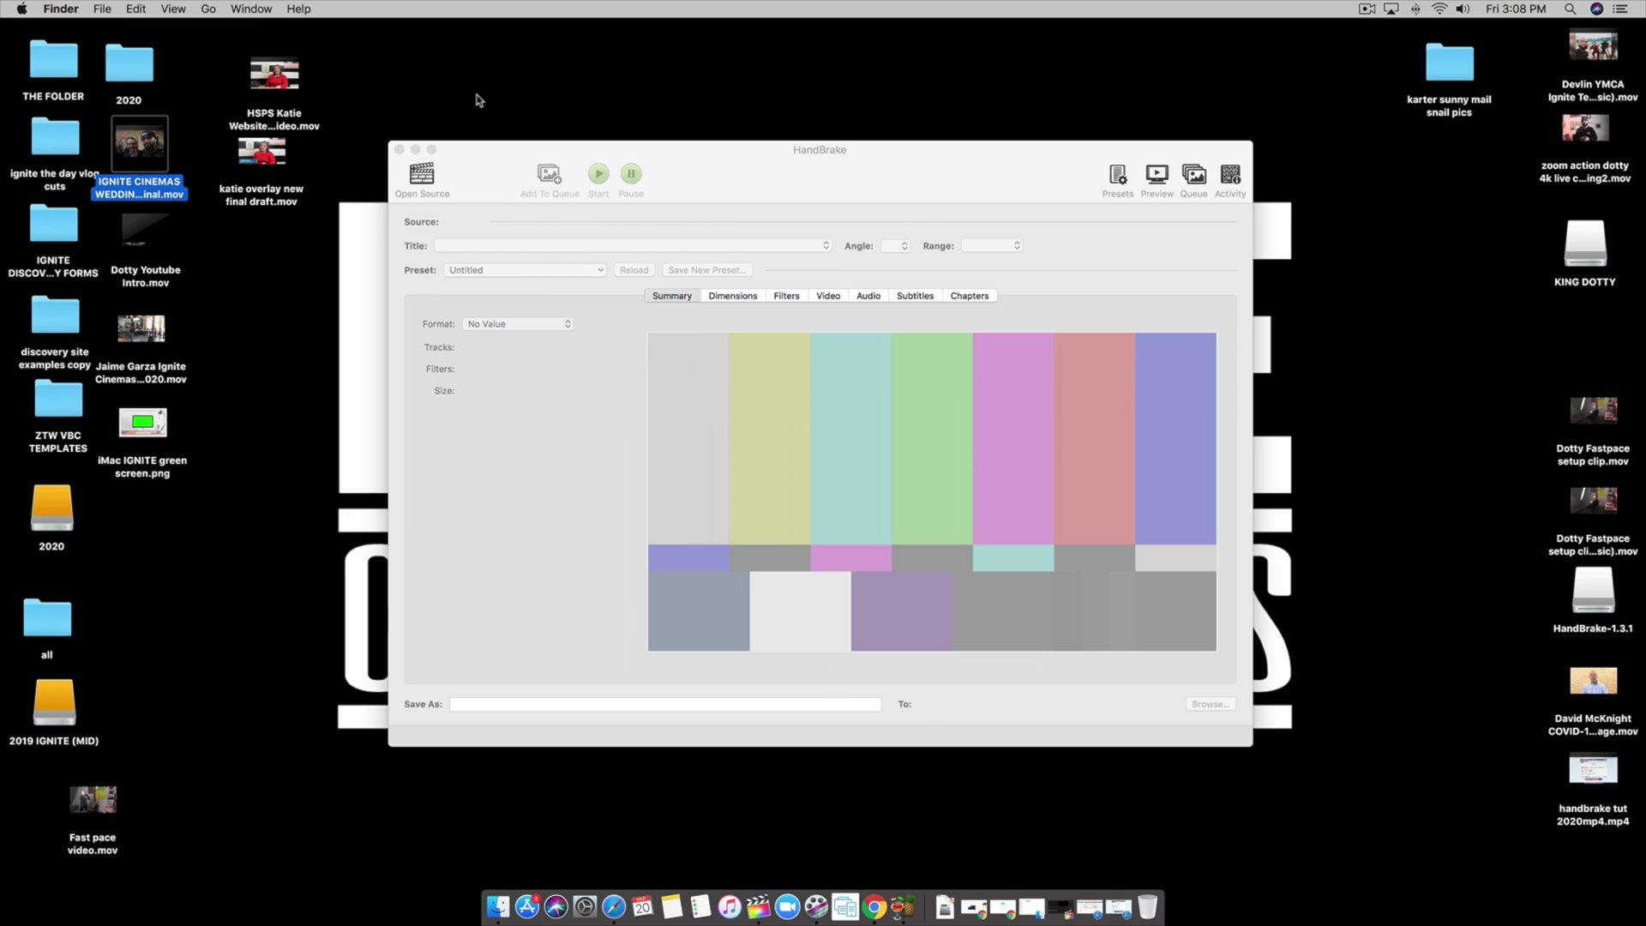
Maximize HandBrake and load the IGNITE CINEMAS WEDDING 2020 Video Business Card Final movie as source.
{"action": "double_click", "coordinate": [493, 150]}
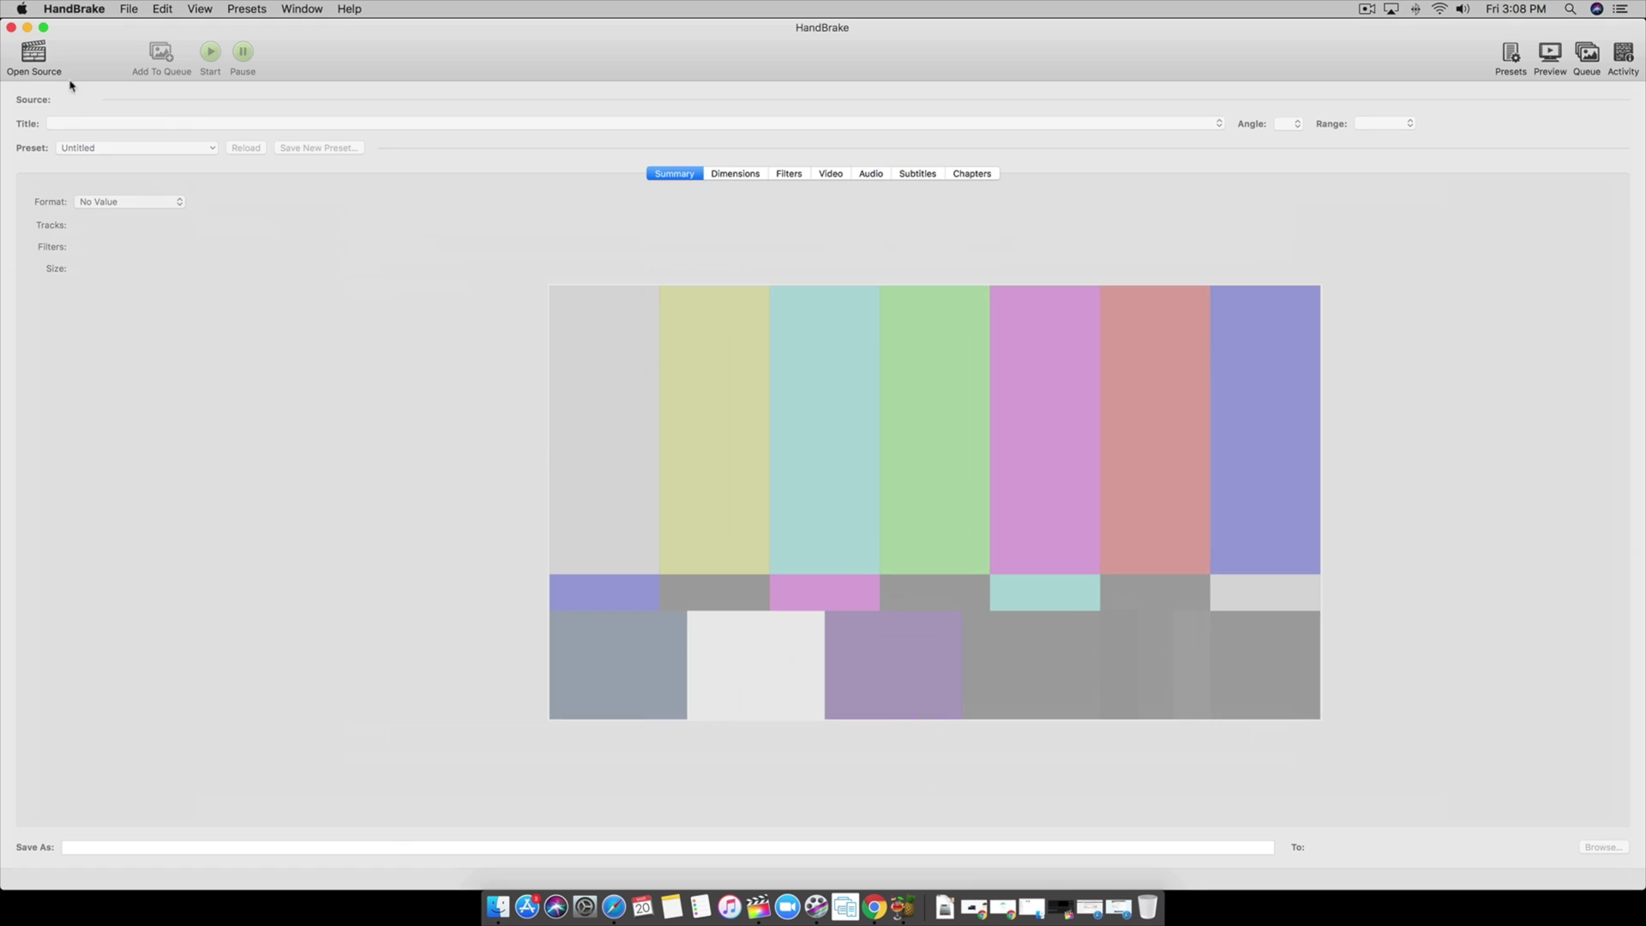
{"action": "left_click", "coordinate": [35, 53]}
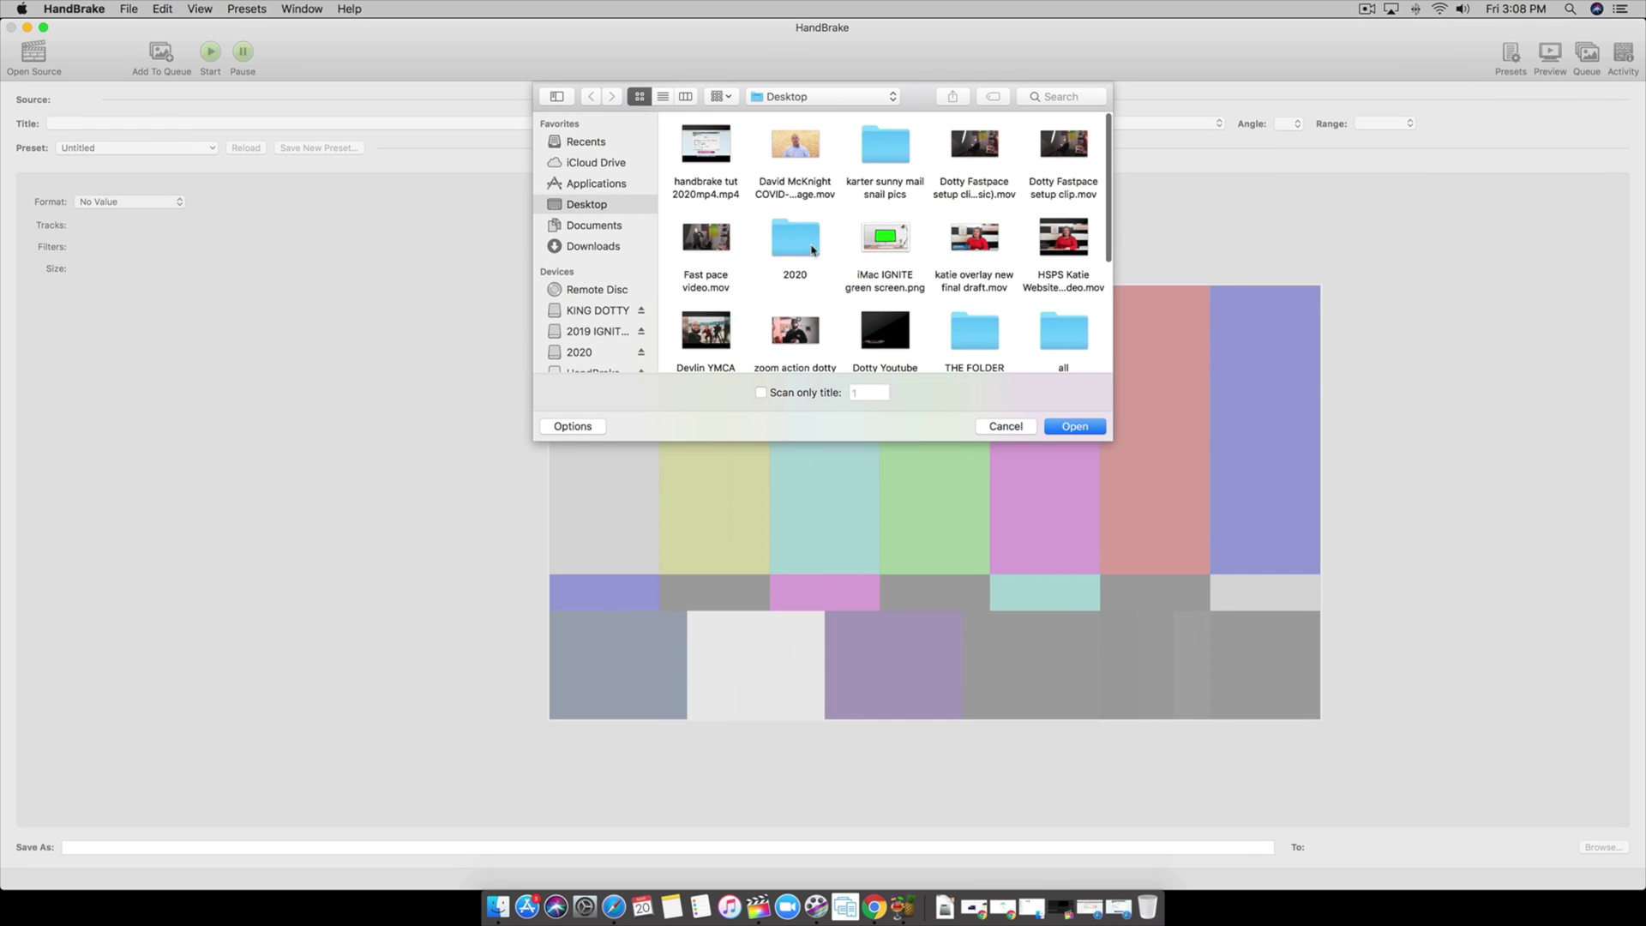
{"action": "scroll", "coordinate": [883, 257], "scroll_direction": "down", "scroll_amount": 5}
{"action": "left_click", "coordinate": [1072, 276]}
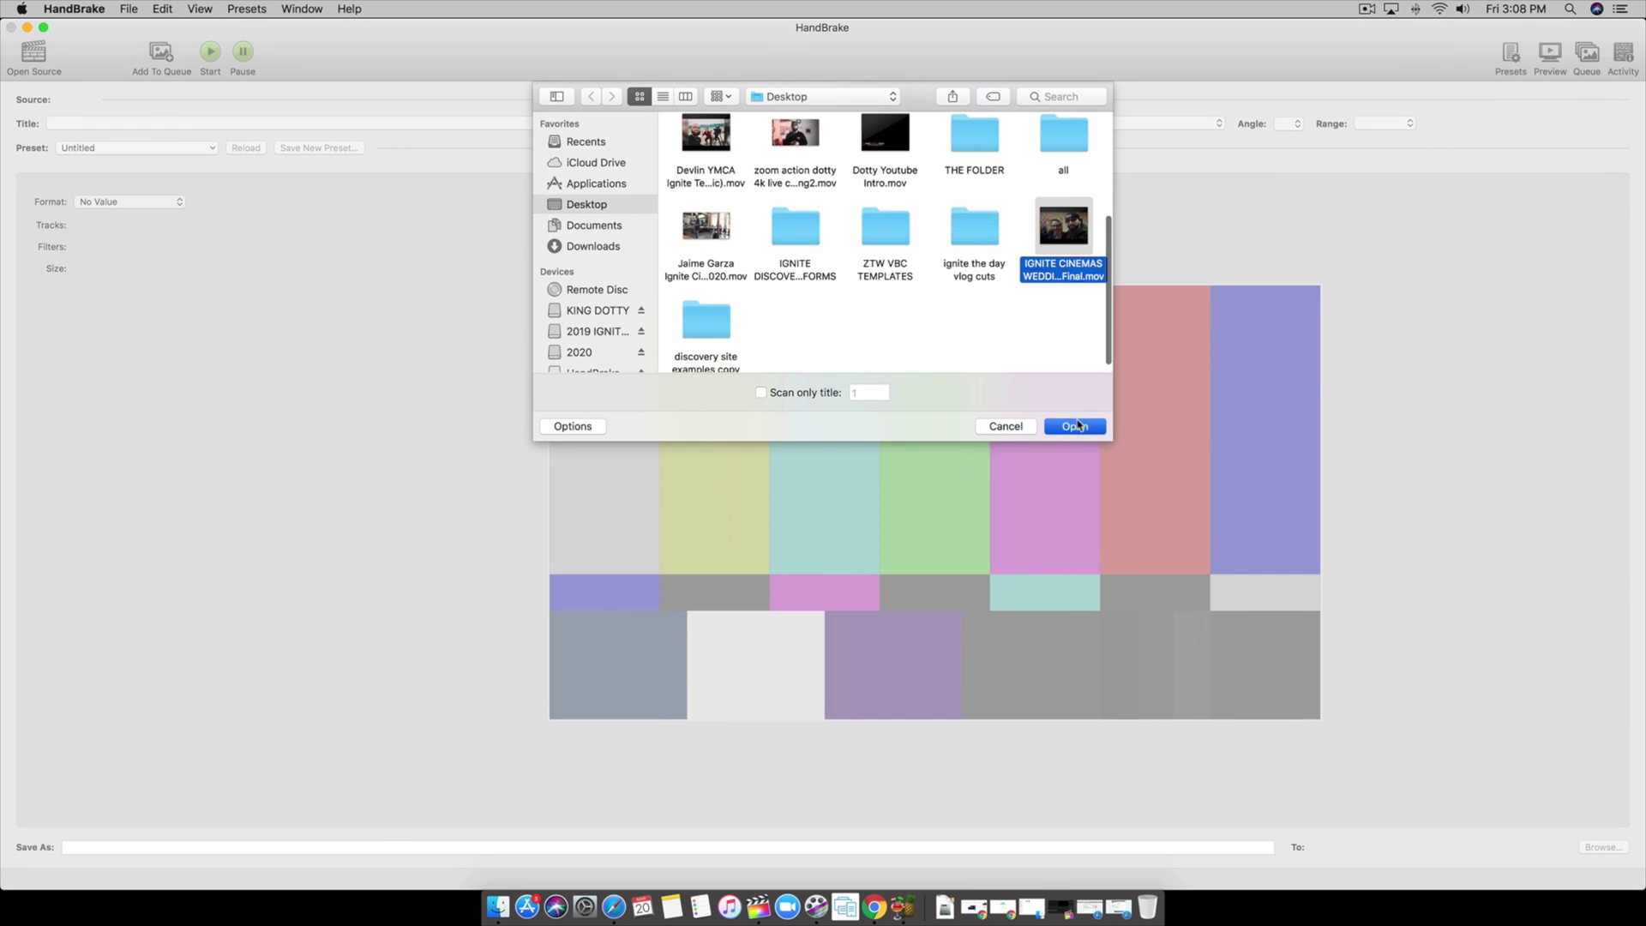
{"action": "left_click", "coordinate": [1075, 426]}
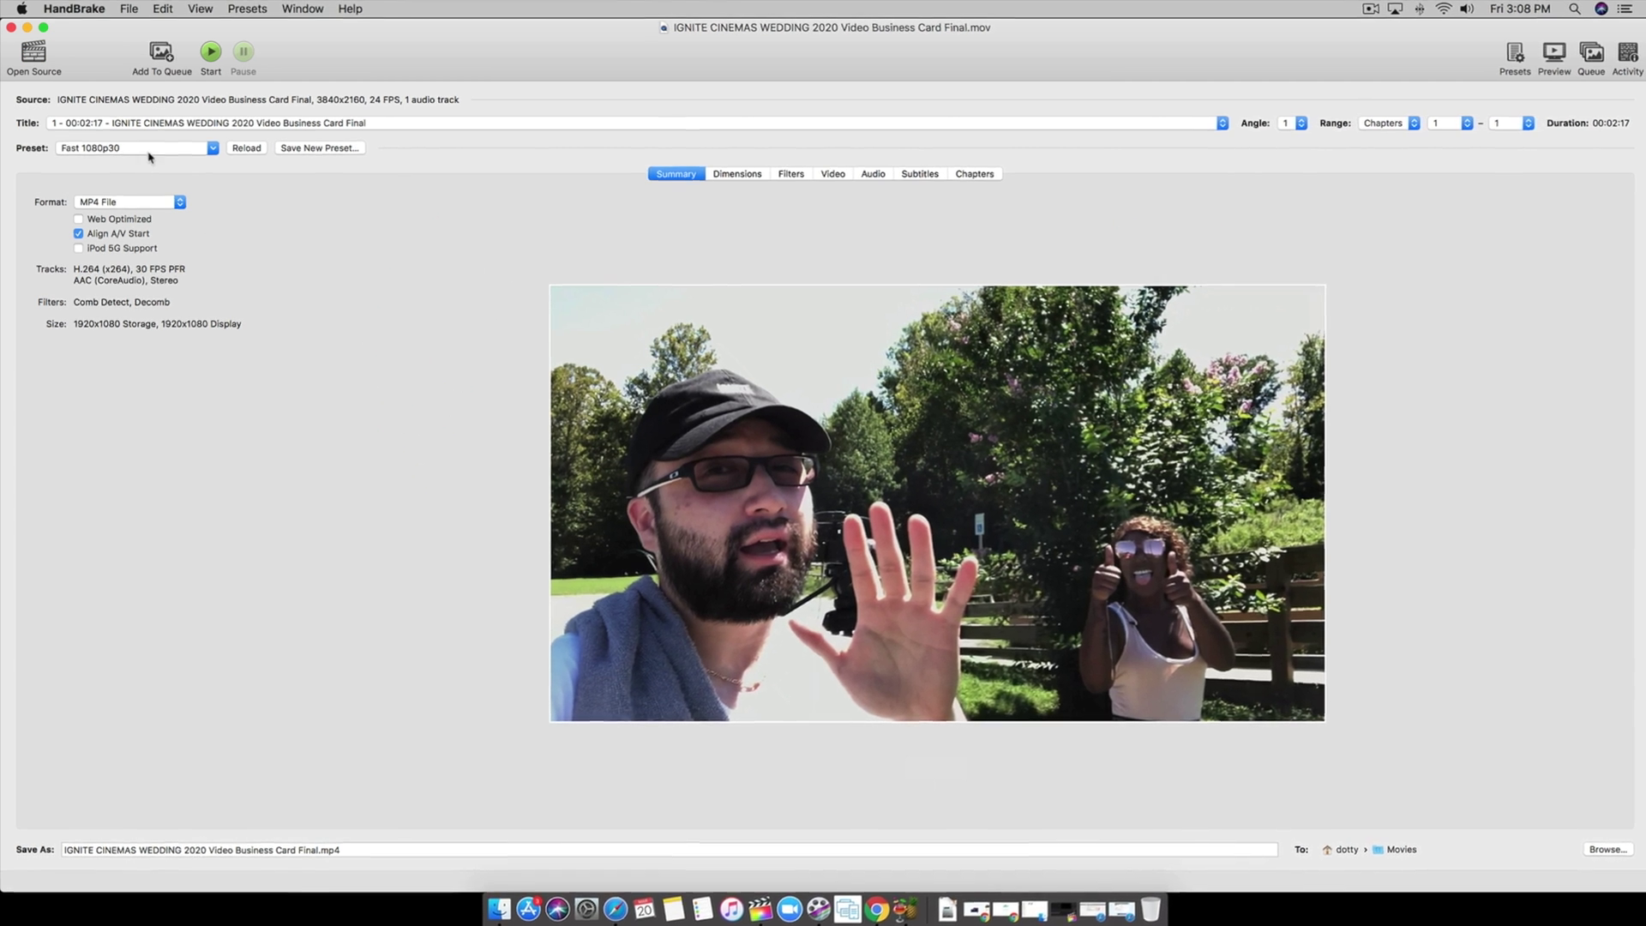
Keep the Fast 1080p30 preset and MP4 File format, and enable Web Optimized.
{"action": "left_click", "coordinate": [120, 149]}
{"action": "mouse_move", "coordinate": [150, 164]}
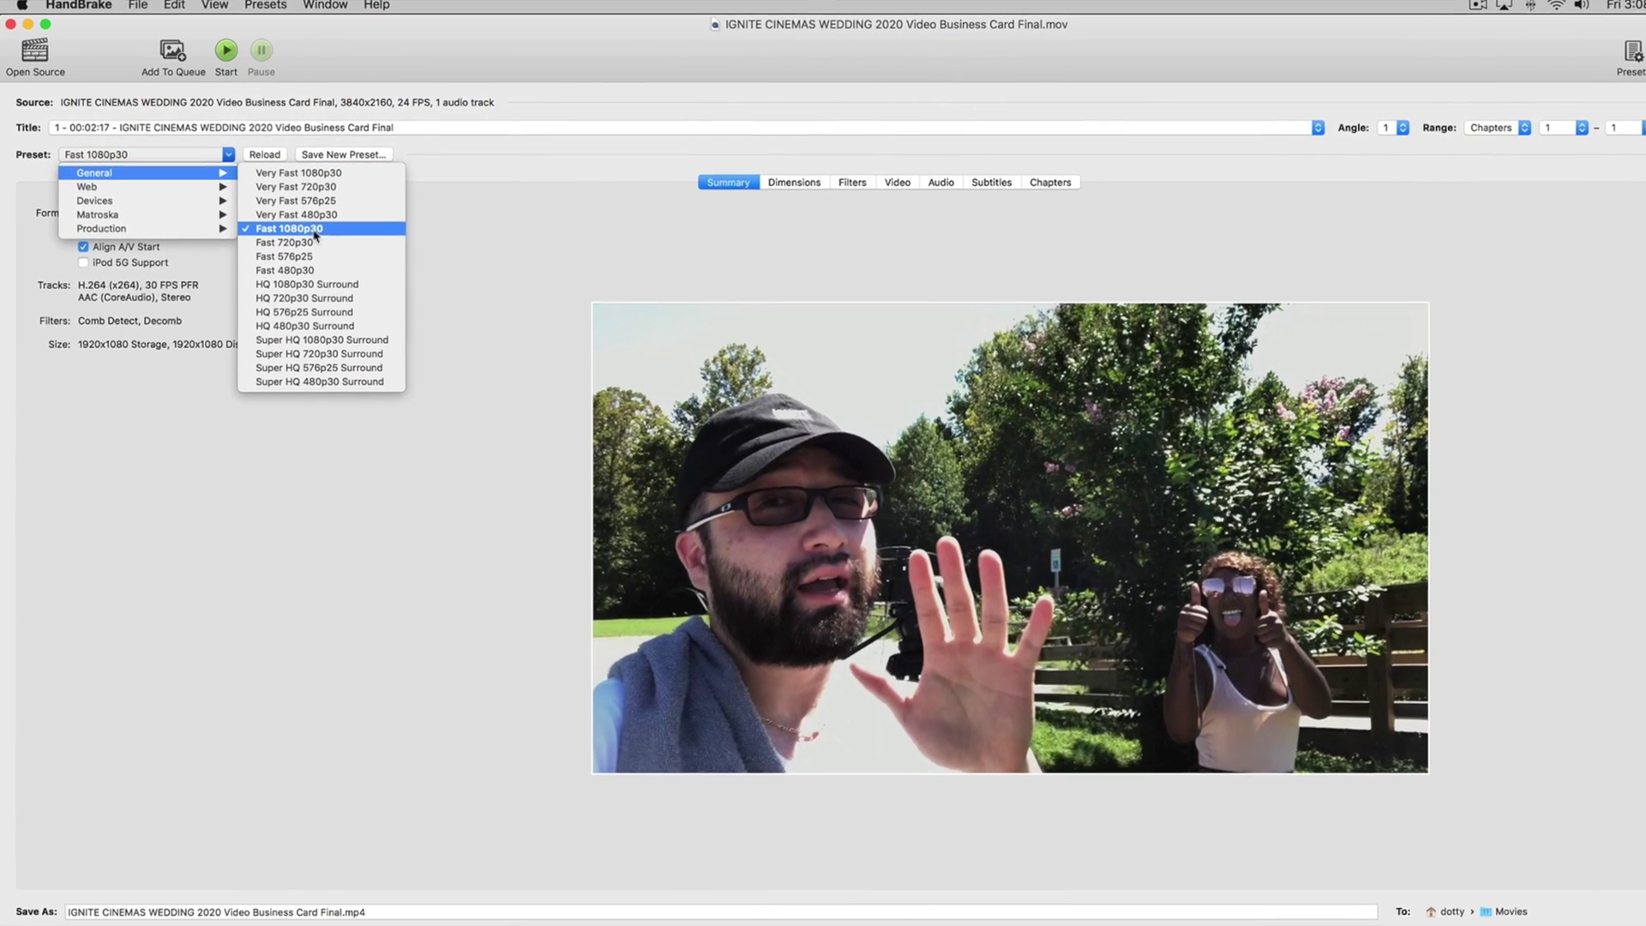
{"action": "left_click", "coordinate": [483, 243]}
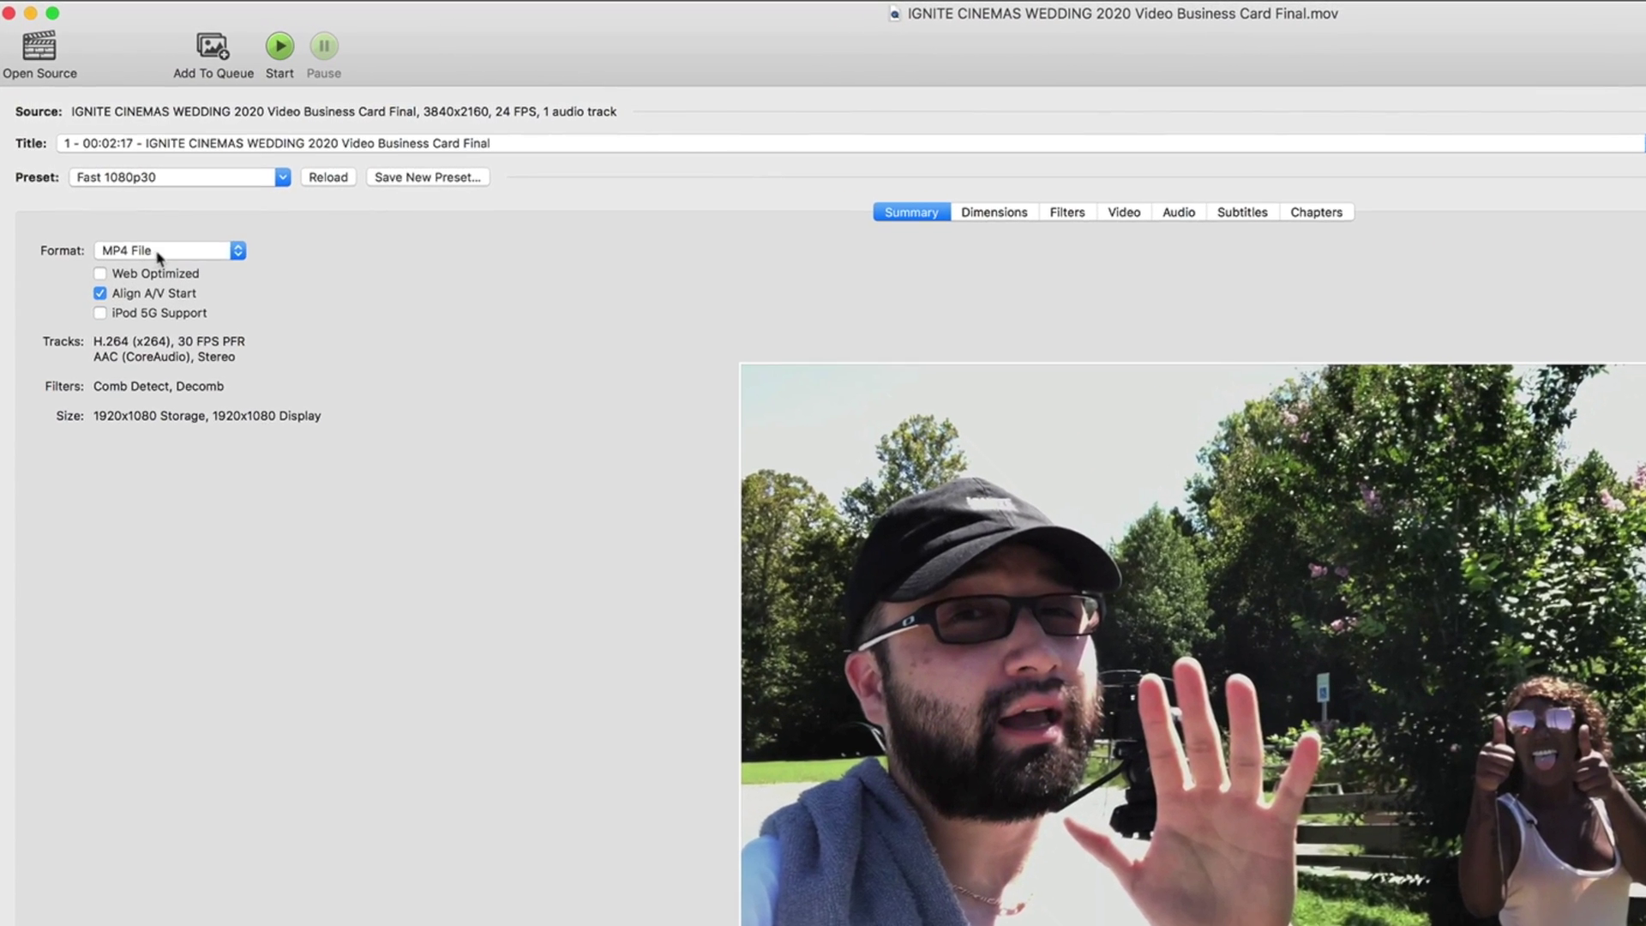
{"action": "left_click", "coordinate": [168, 270]}
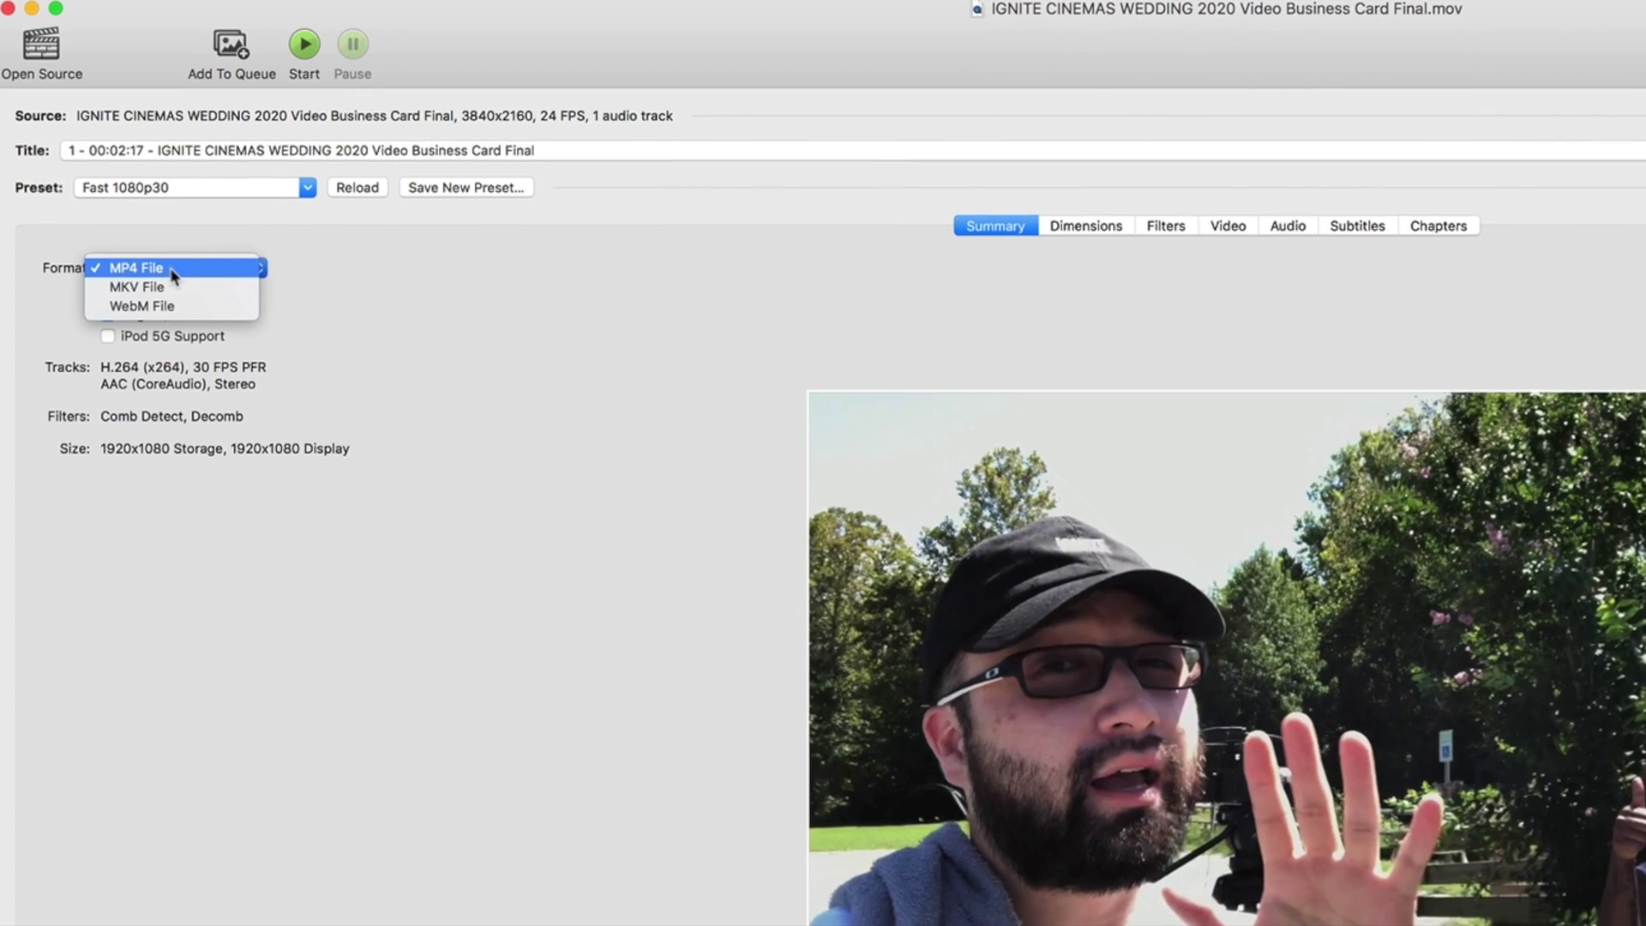
{"action": "left_click", "coordinate": [405, 283]}
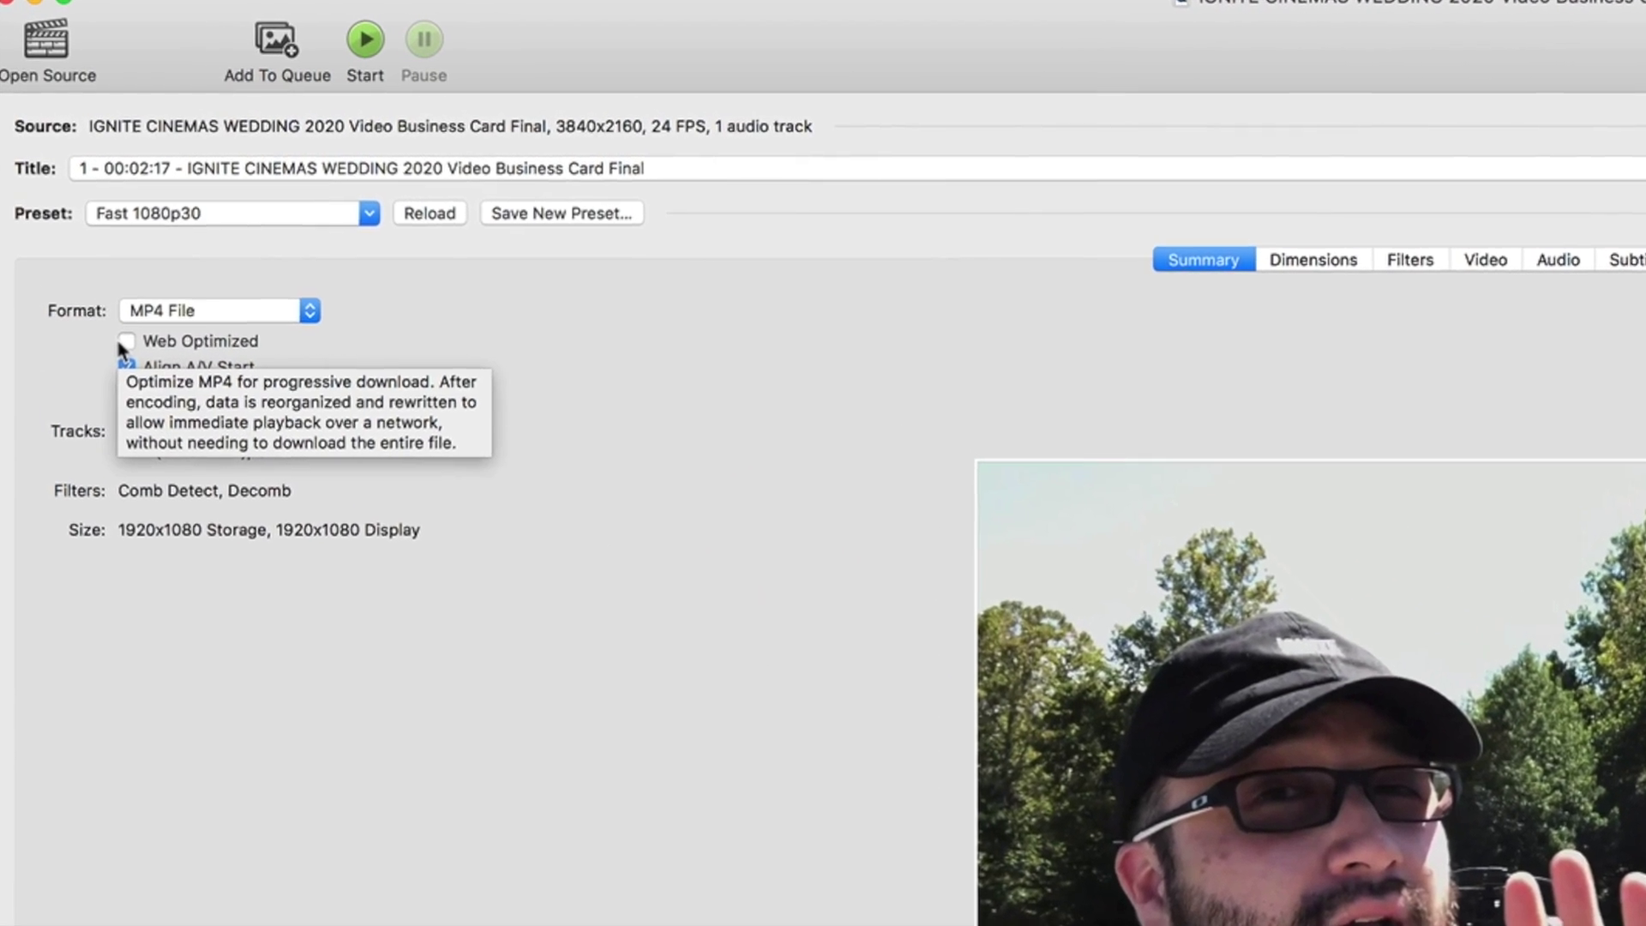
{"action": "left_click", "coordinate": [132, 354]}
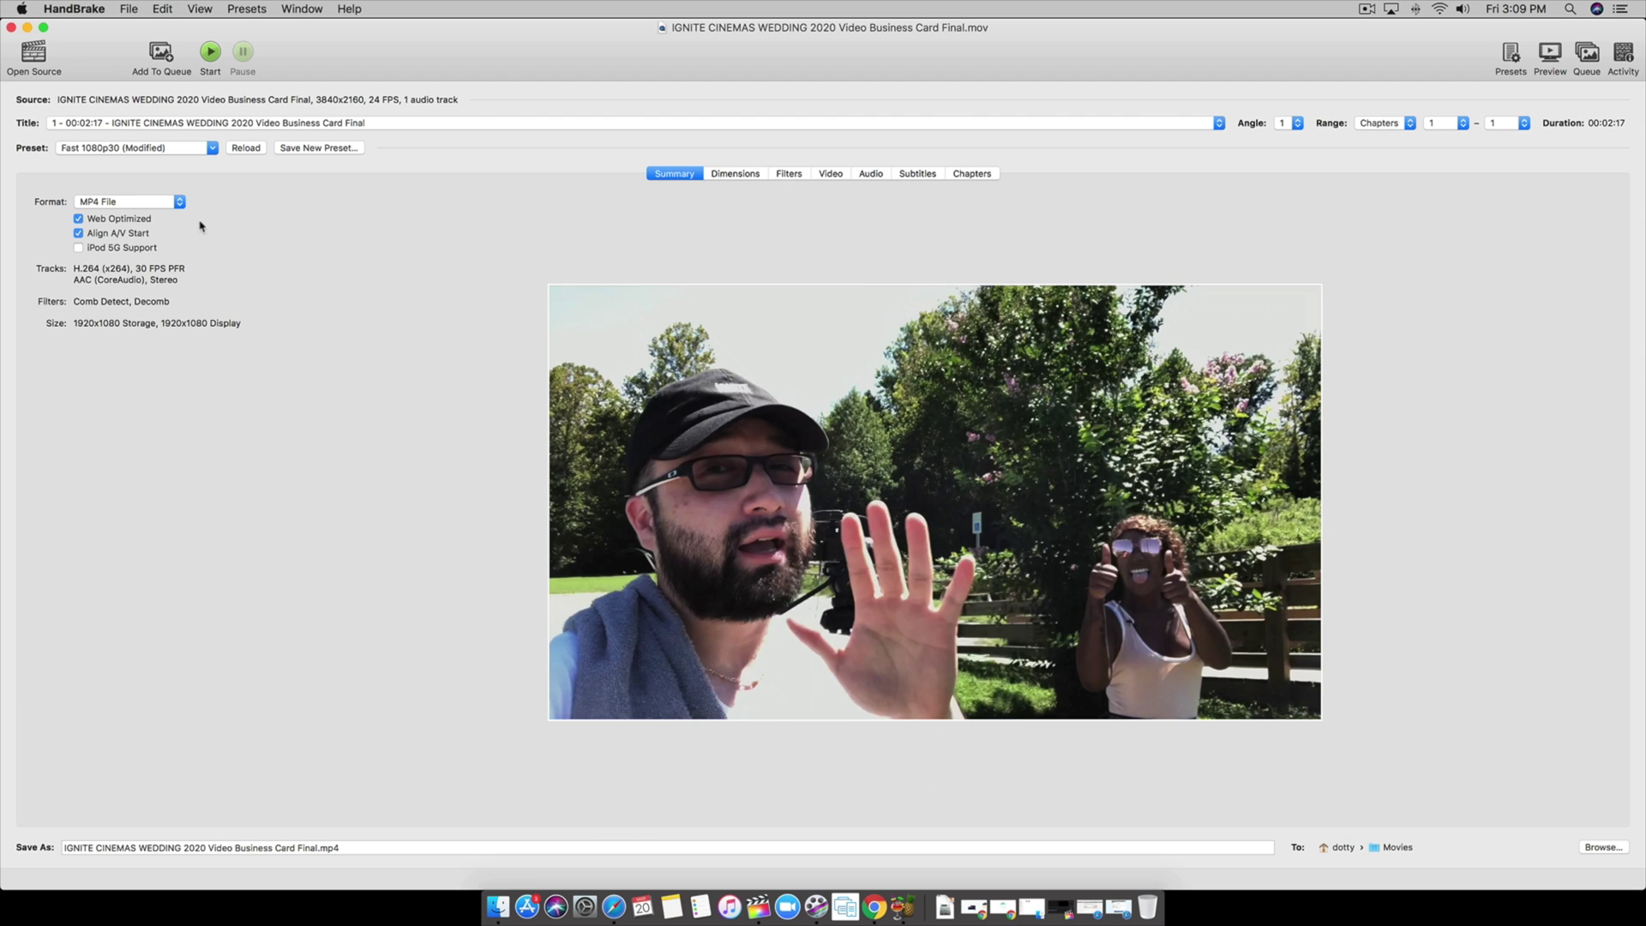
Enter 3840 x 2160 as the storage width and height on the Dimensions tab.
{"action": "left_click", "coordinate": [748, 176]}
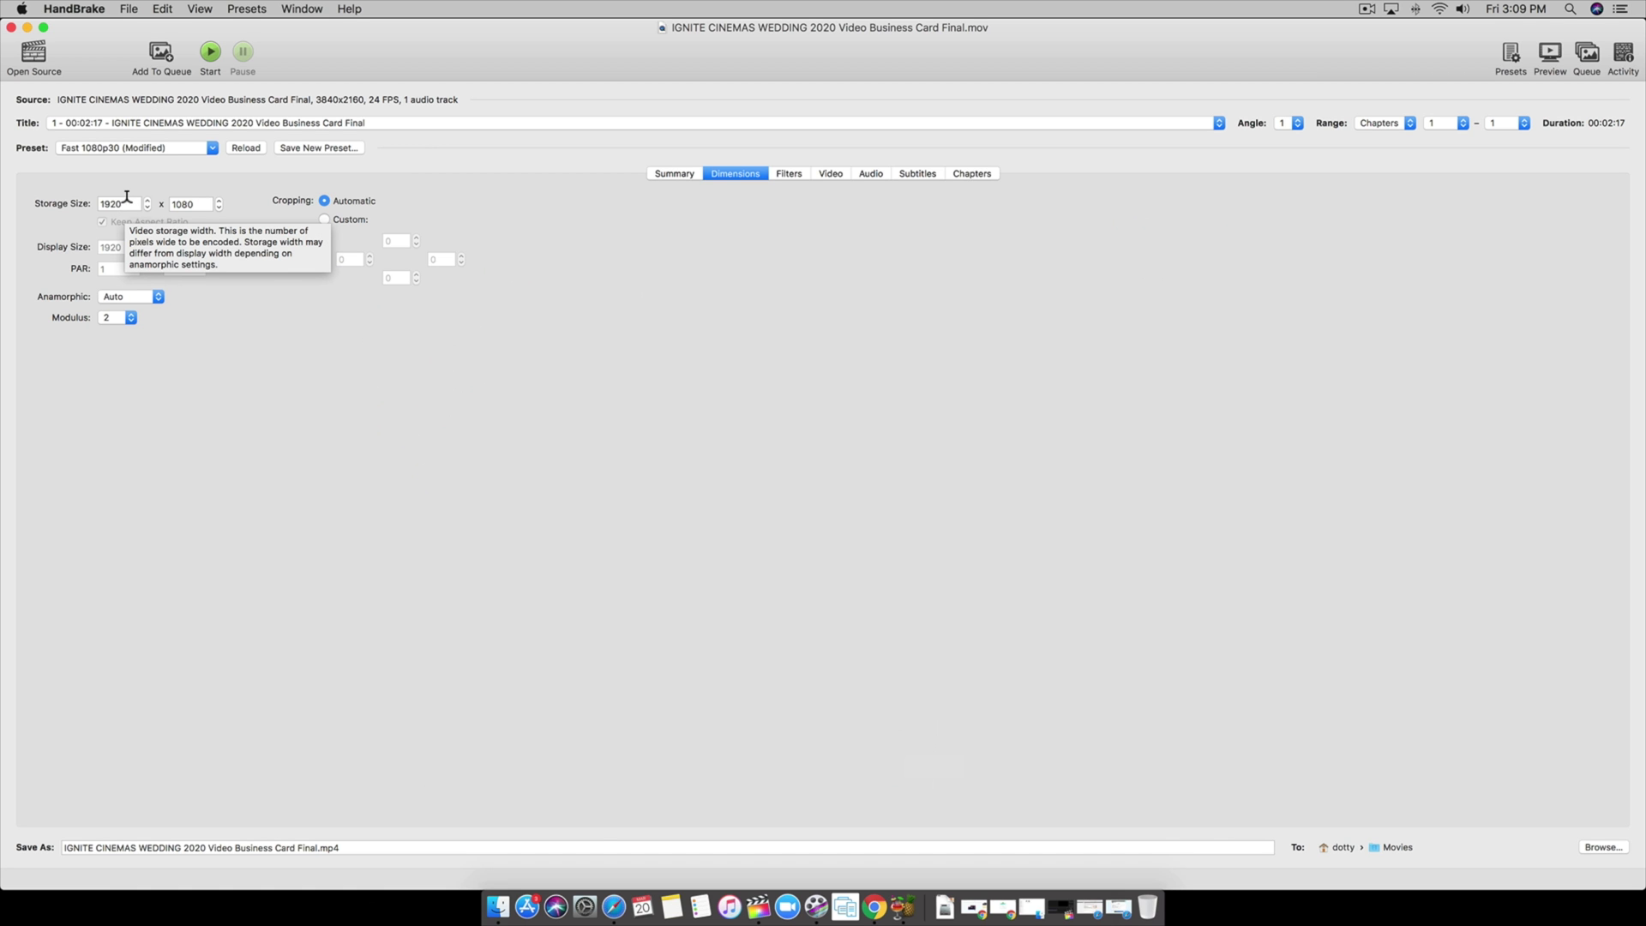
{"action": "double_click", "coordinate": [127, 198]}
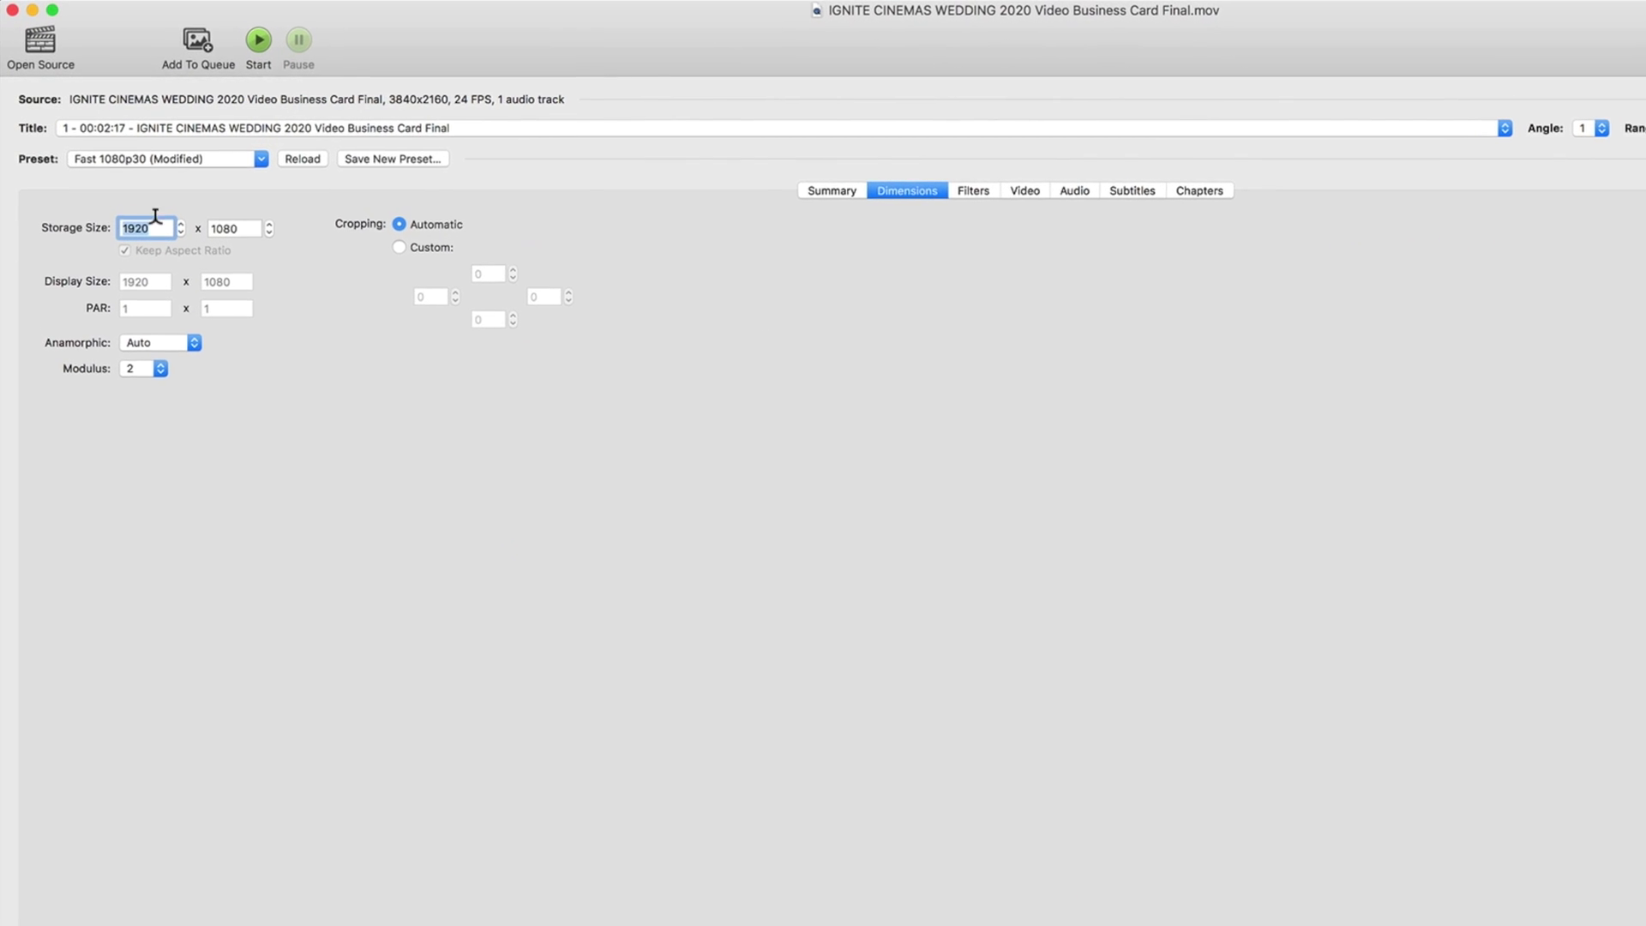
{"action": "type", "text": "3840"}
{"action": "key", "text": "Tab"}
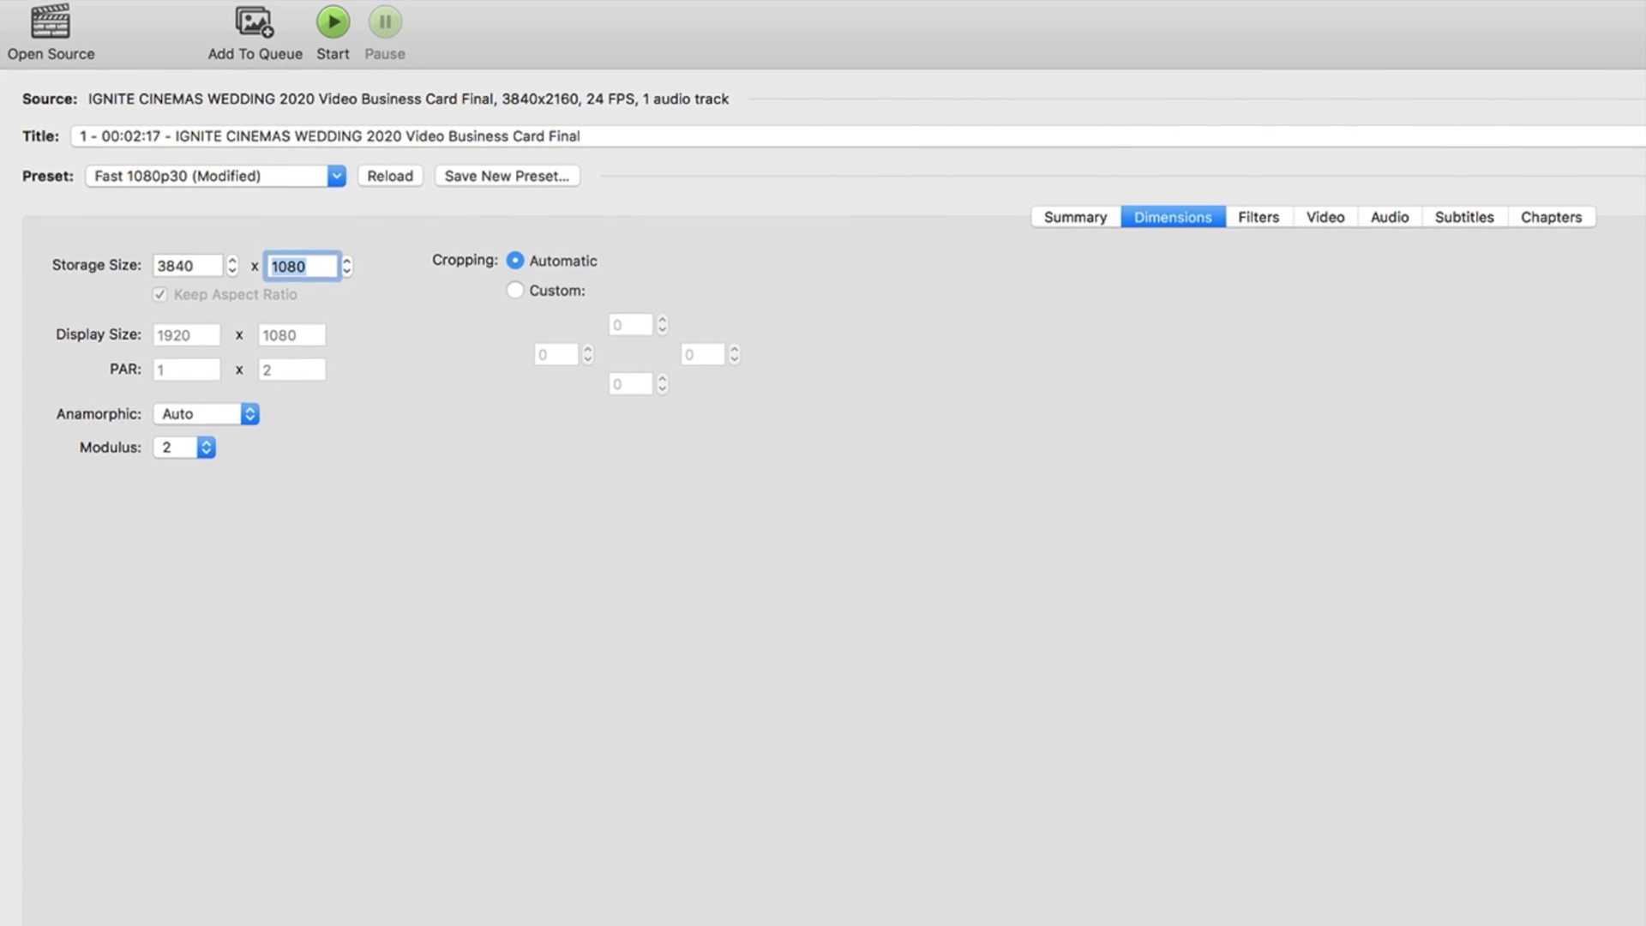
{"action": "type", "text": "2160"}
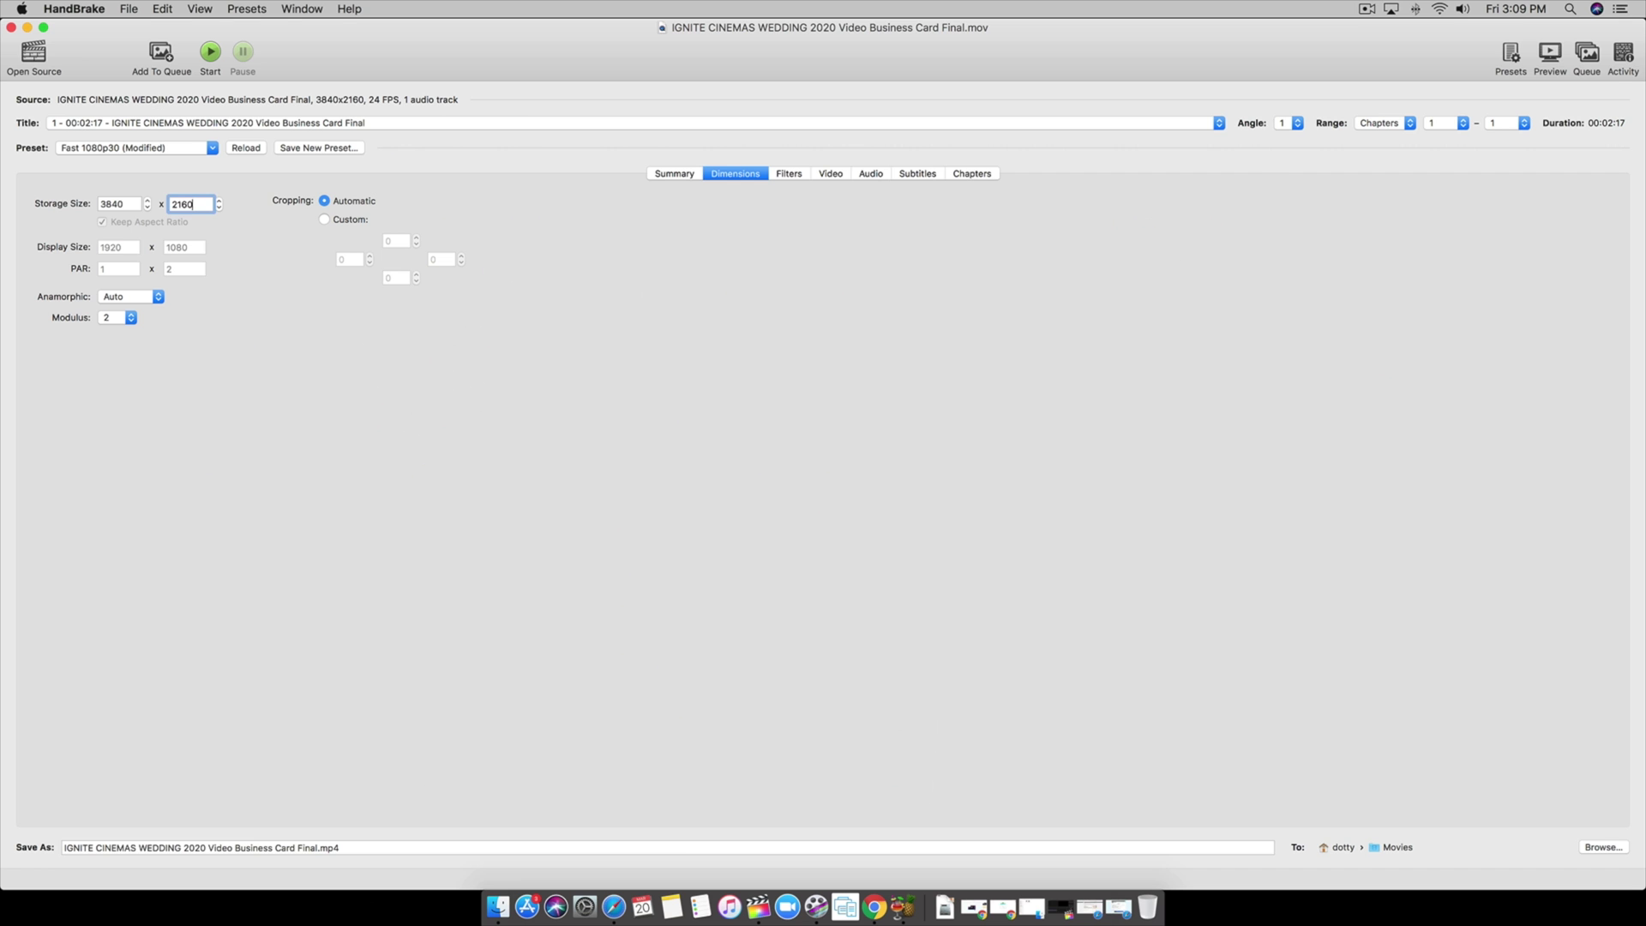
{"action": "key", "text": "Tab"}
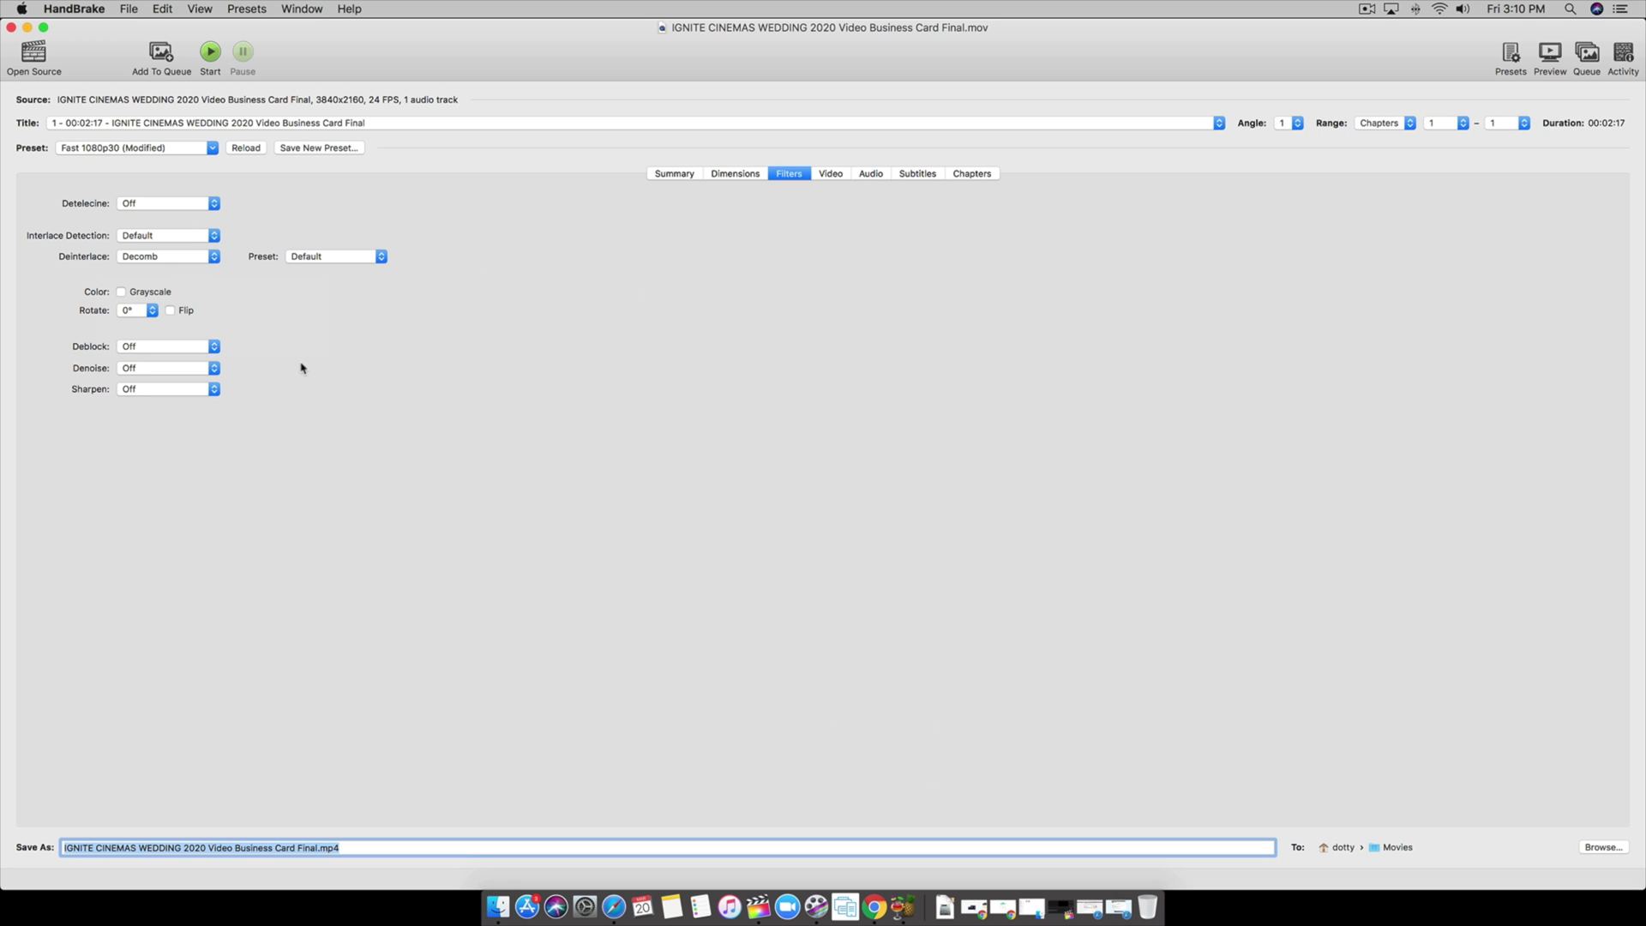
{"action": "left_click", "coordinate": [831, 175]}
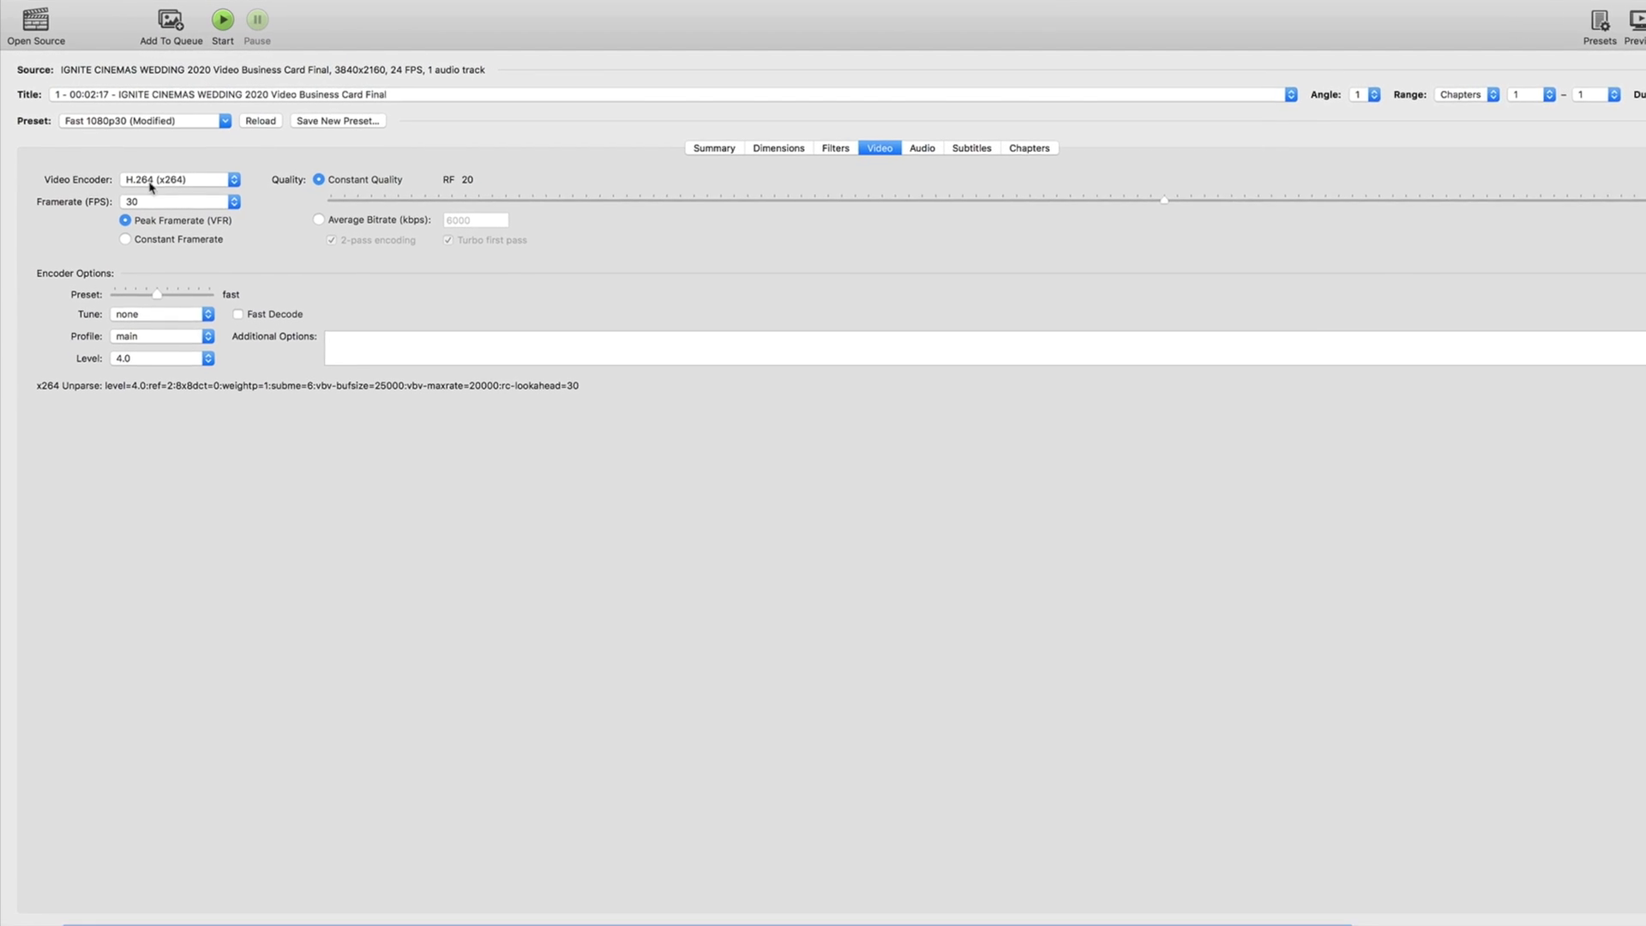
Keep the H.264 (x264) encoder, set framerate to Same as source, and try Average Bitrate.
{"action": "left_click", "coordinate": [176, 180]}
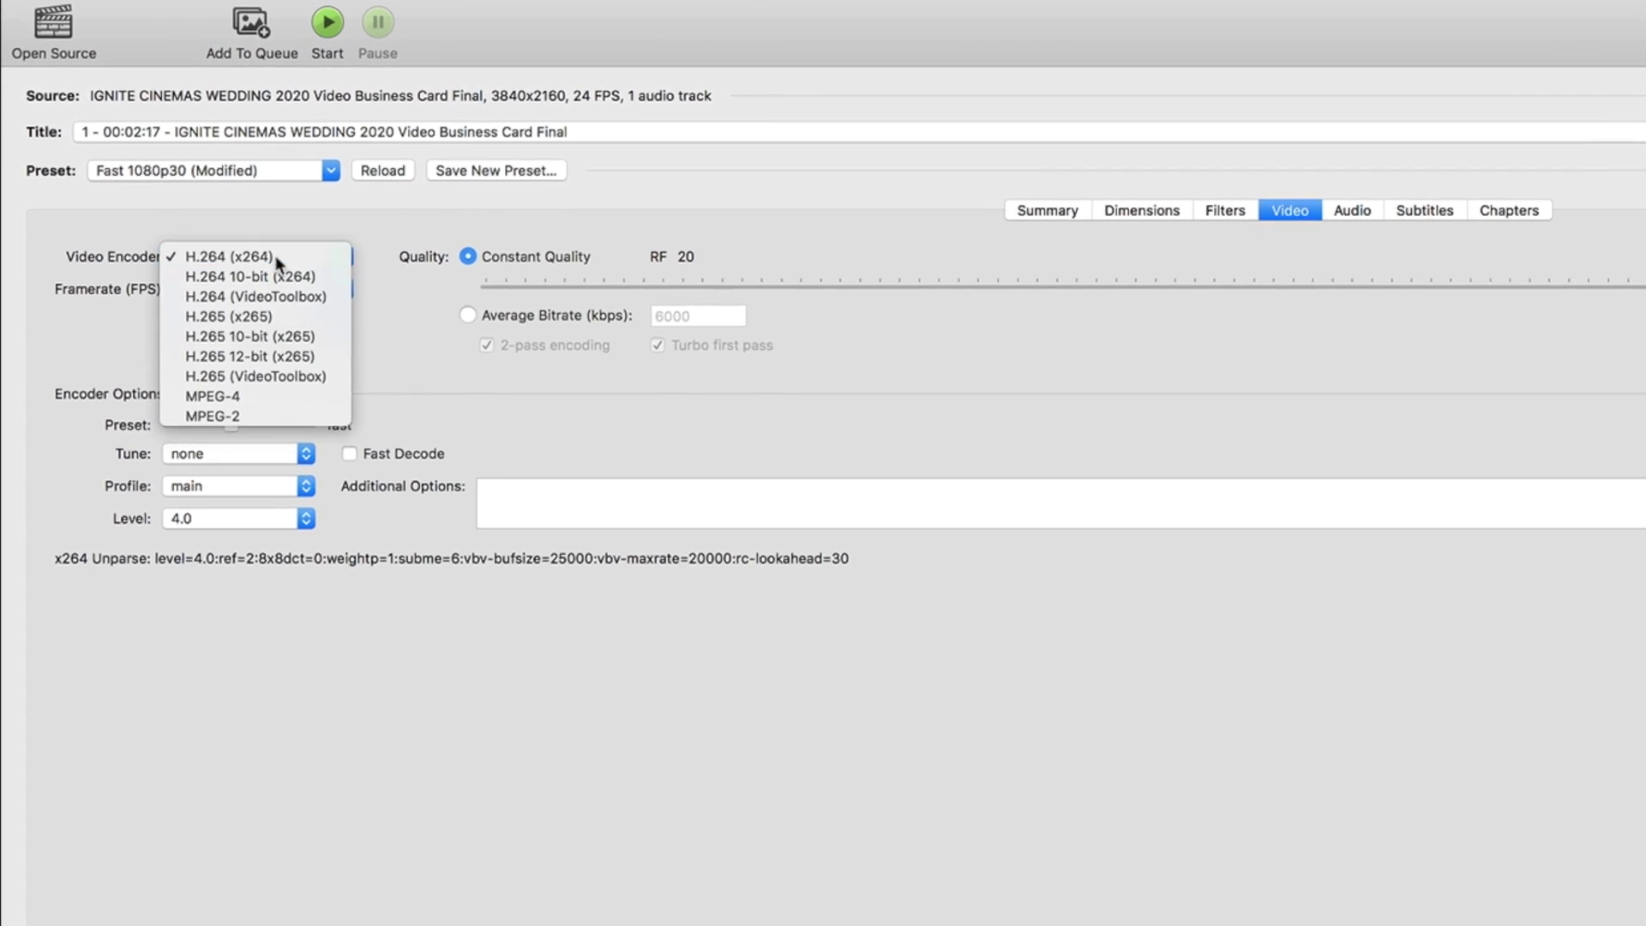
{"action": "left_click", "coordinate": [275, 255]}
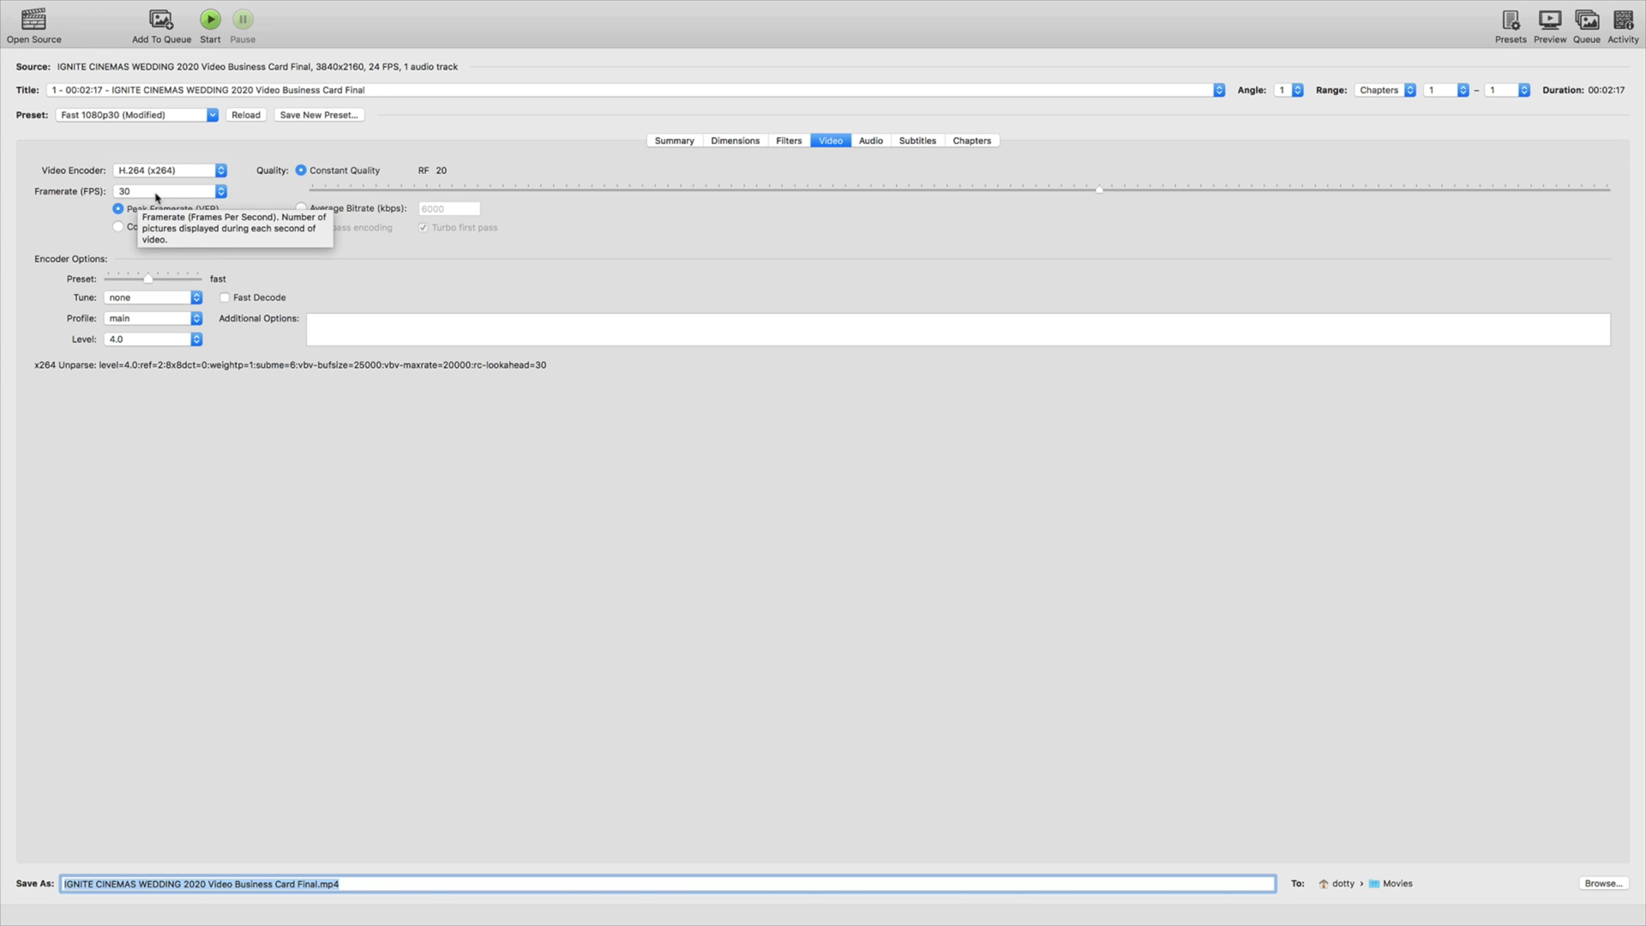
{"action": "left_click", "coordinate": [157, 198]}
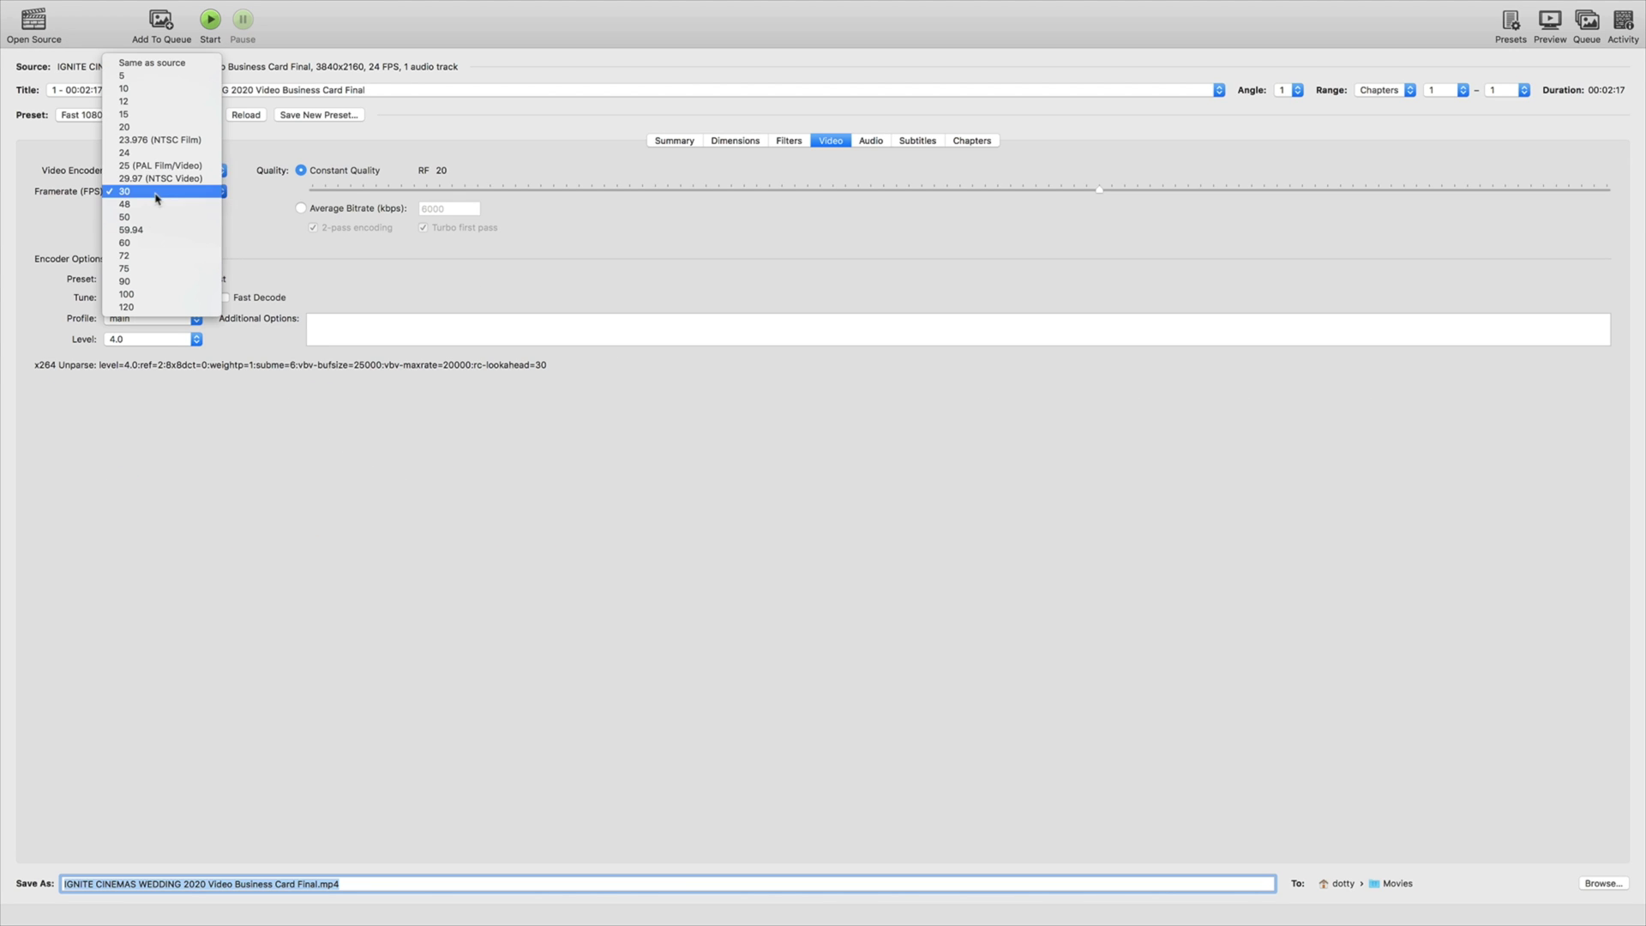
{"action": "left_click", "coordinate": [161, 66]}
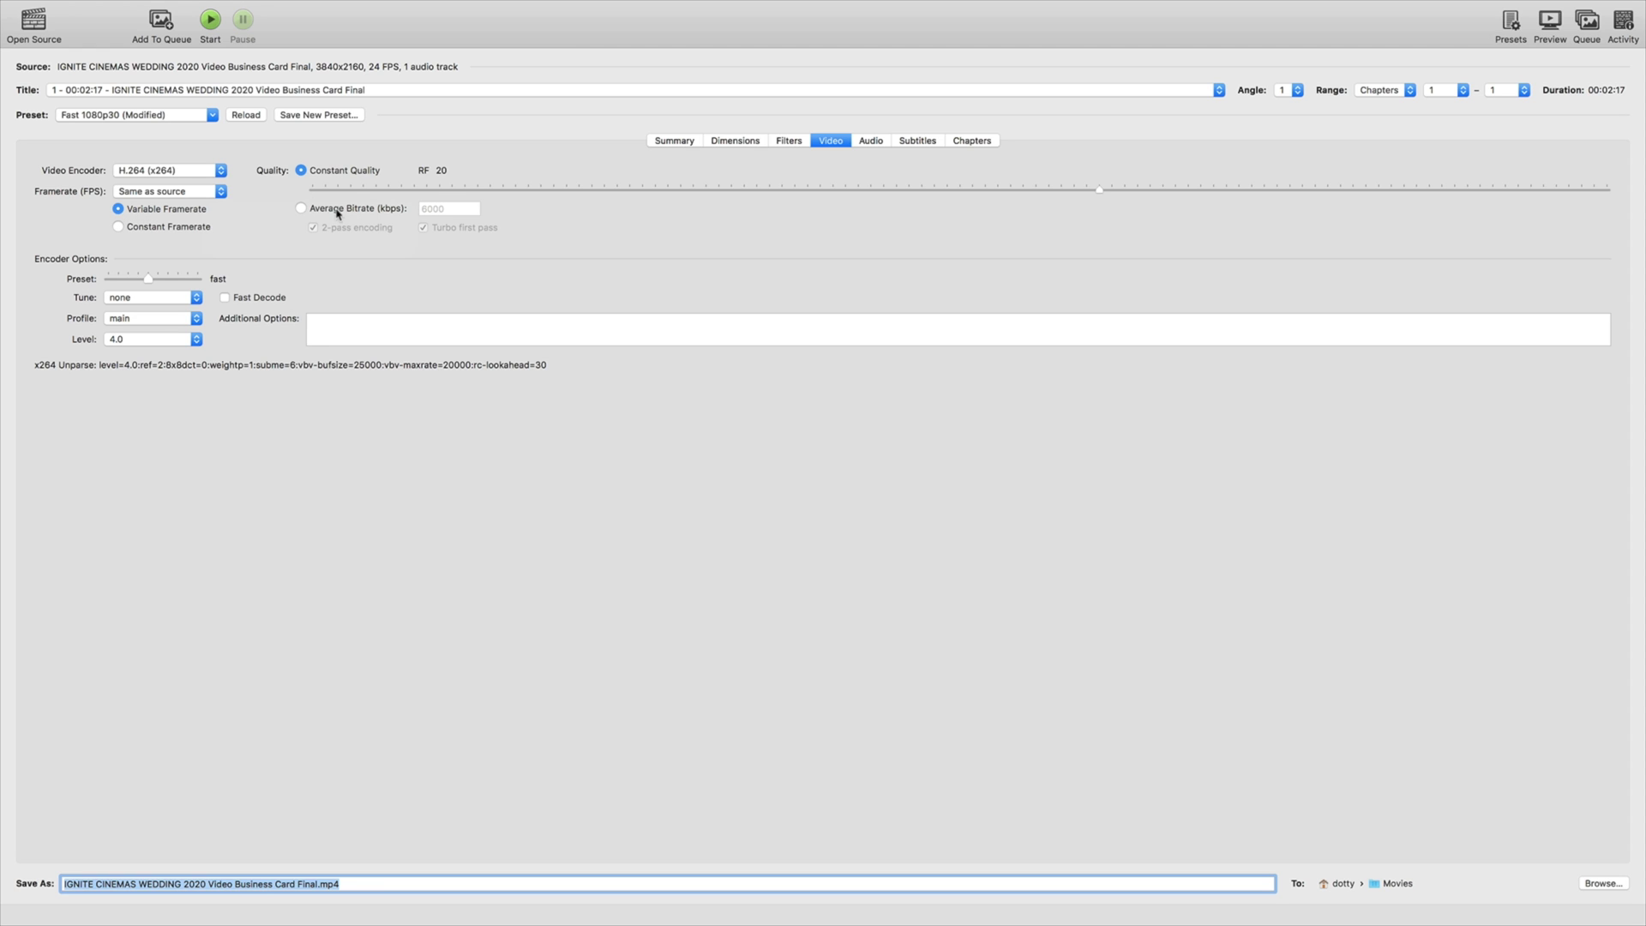
{"action": "left_click", "coordinate": [301, 208]}
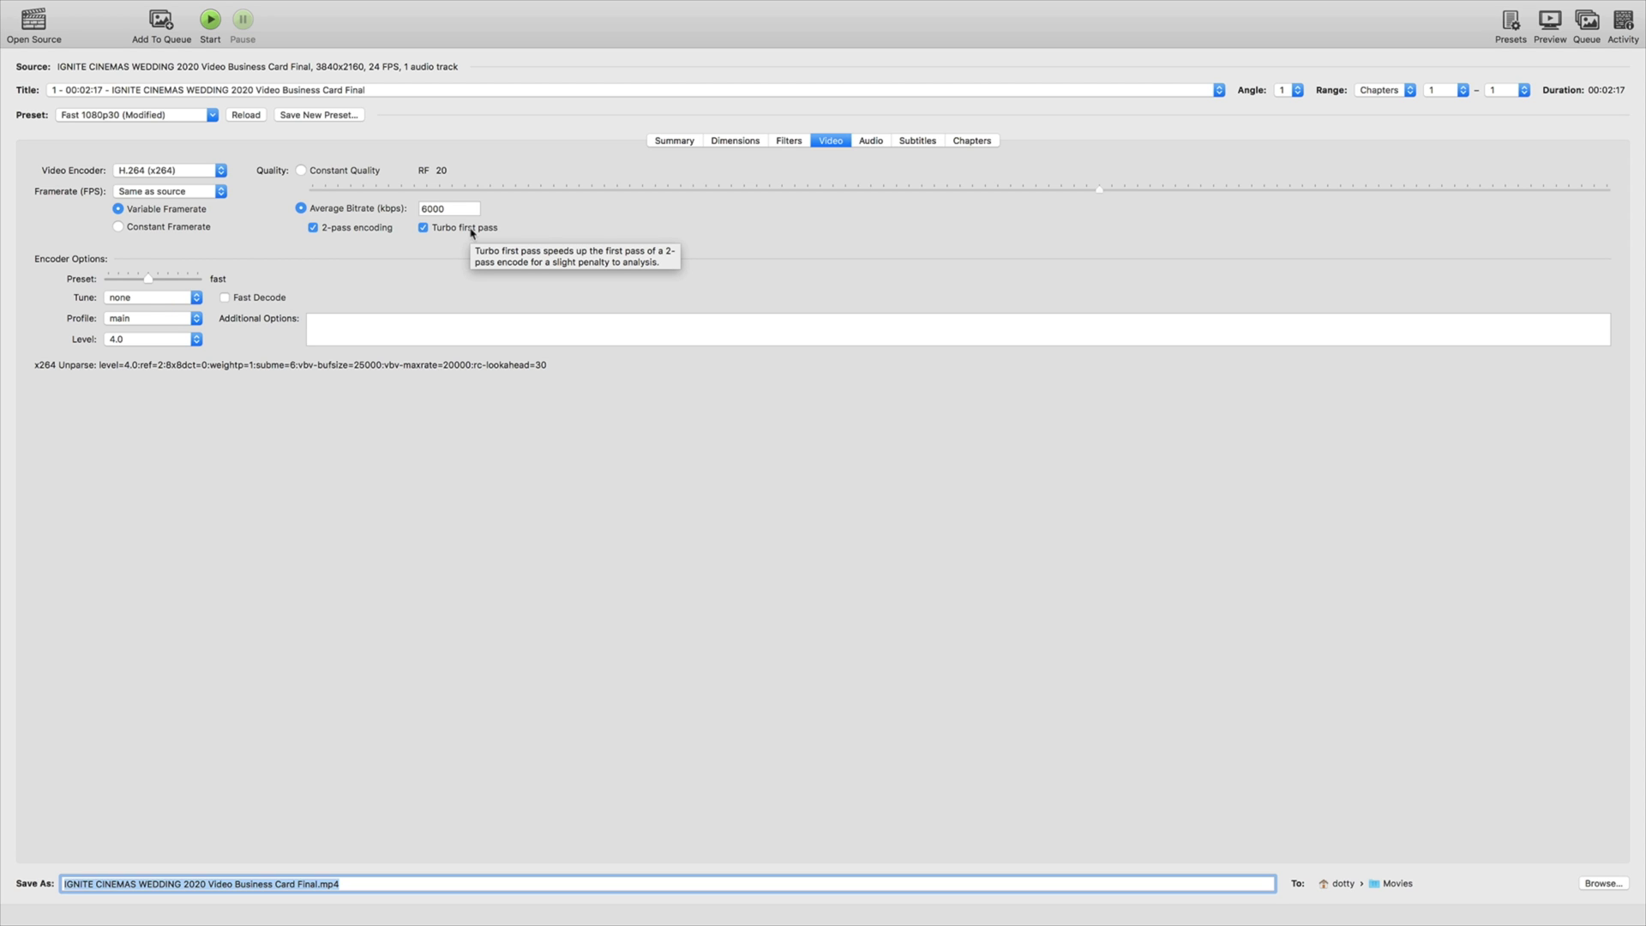
Switch back to Constant Quality and adjust the RF slider until it reads RF 18.
{"action": "left_click", "coordinate": [301, 171]}
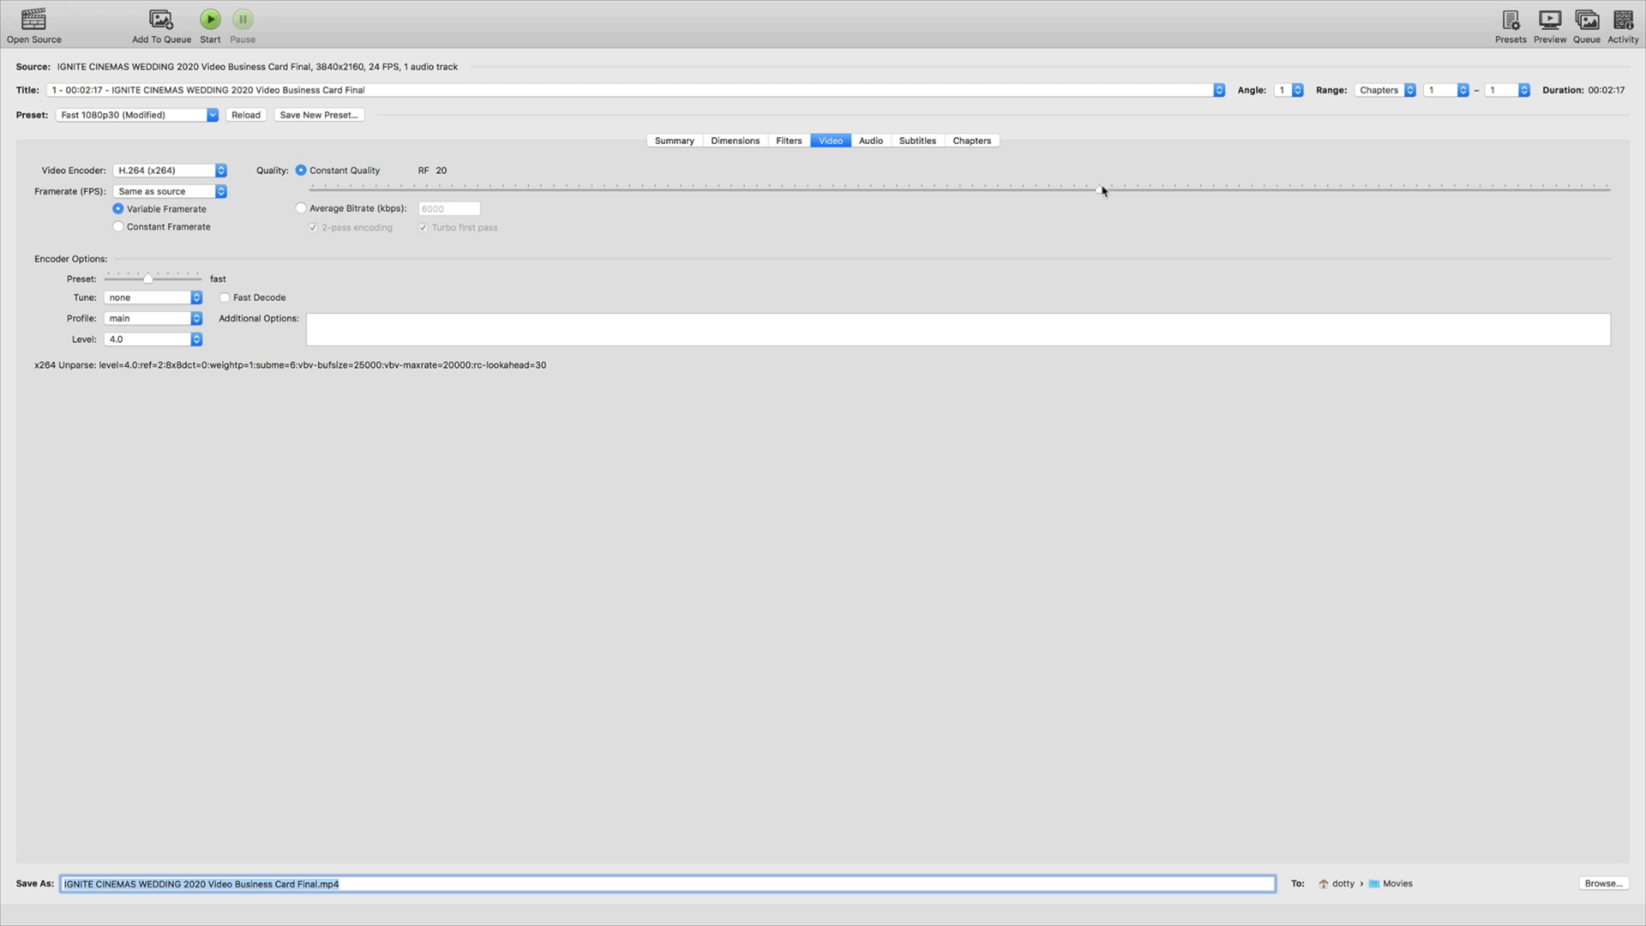
{"action": "left_click_drag", "start_coordinate": [1104, 190], "coordinate": [374, 211]}
{"action": "left_click_drag", "start_coordinate": [375, 194], "coordinate": [1515, 210]}
{"action": "left_click_drag", "start_coordinate": [1516, 191], "coordinate": [1142, 222]}
Start a new preset named 'IGNITE 2020' with the description 'main preset'.
{"action": "left_click", "coordinate": [318, 115]}
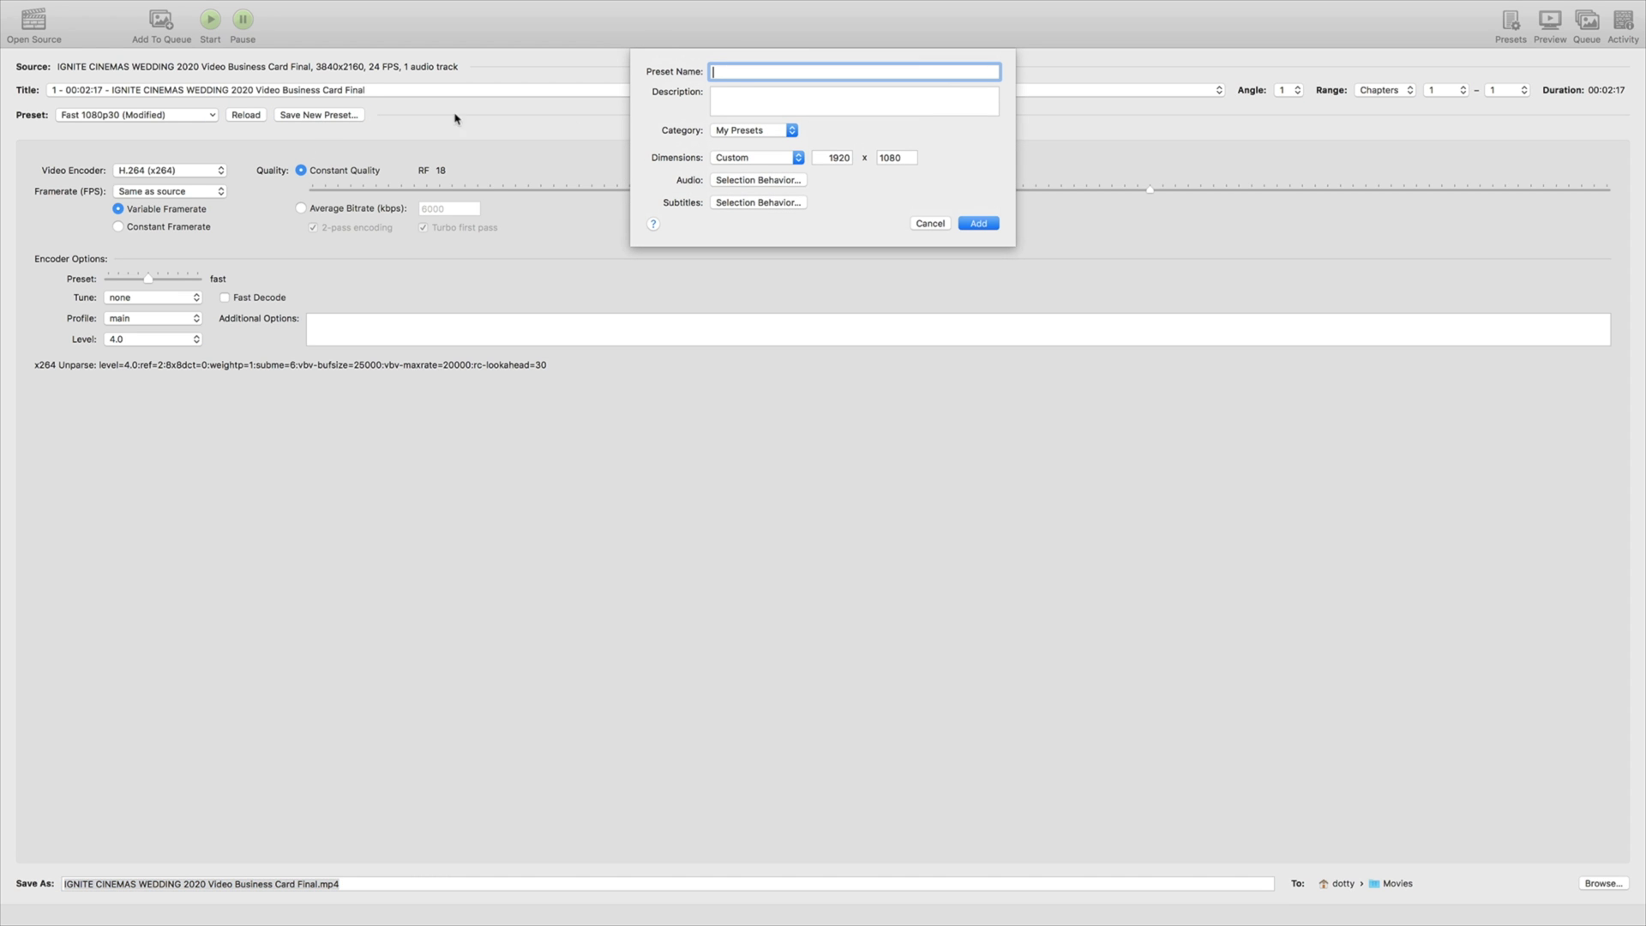
{"action": "type", "text": "IGNITE 2020"}
{"action": "key", "text": "Tab"}
{"action": "type", "text": "main preset"}
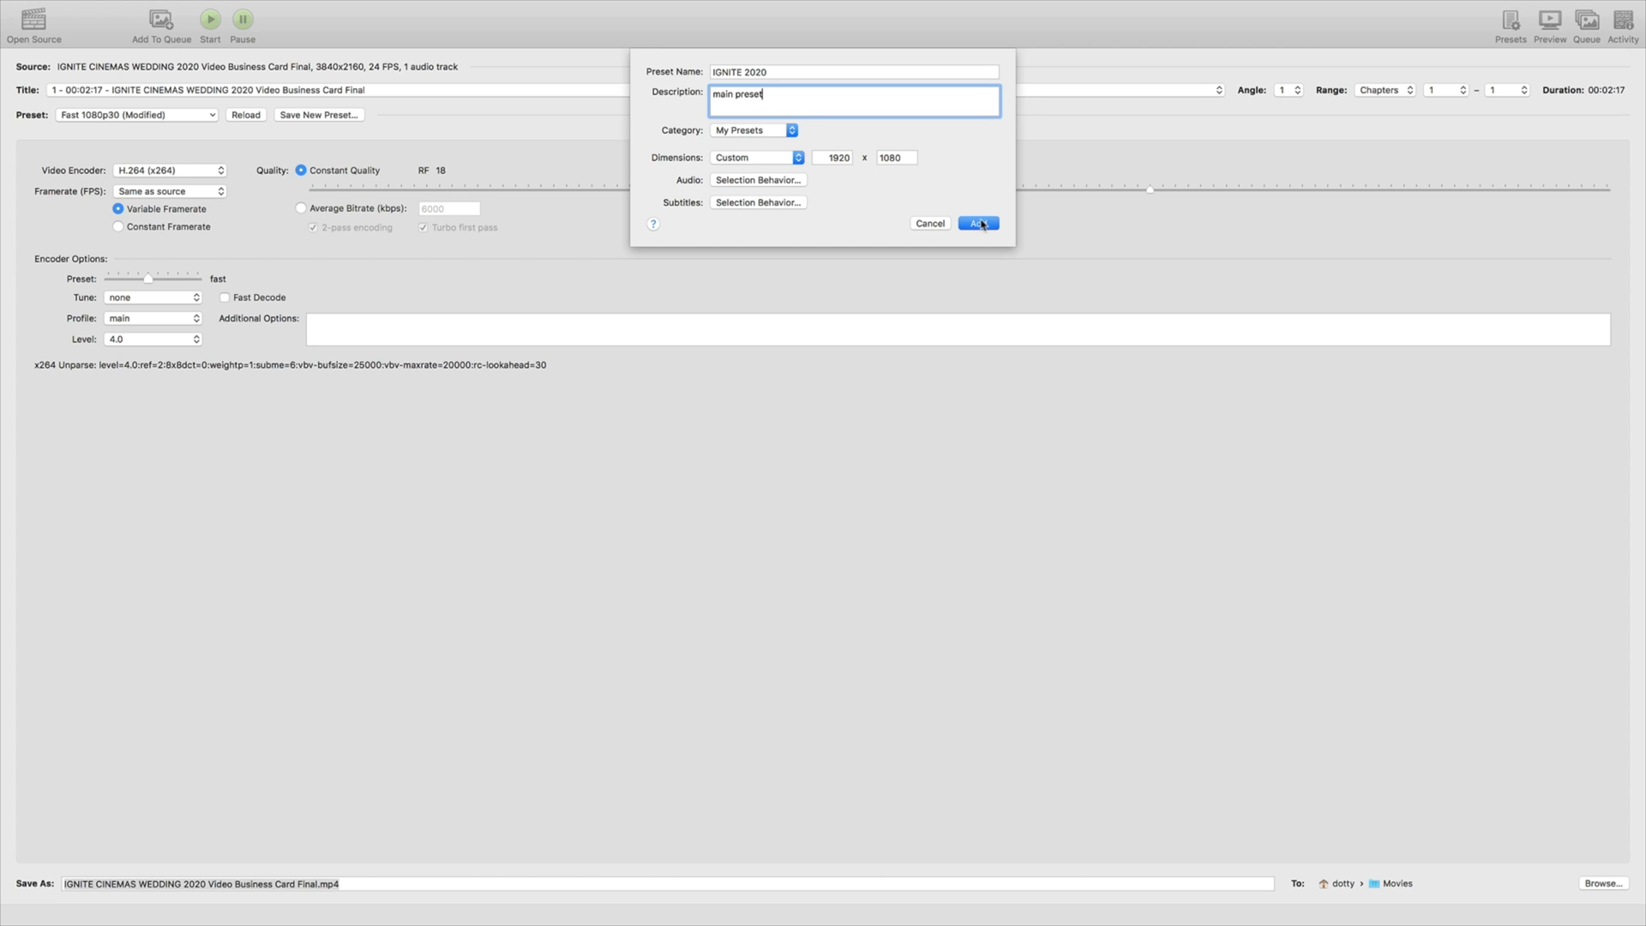
Keep Custom dimensions for the preset and set its width to 3840.
{"action": "left_click", "coordinate": [796, 159]}
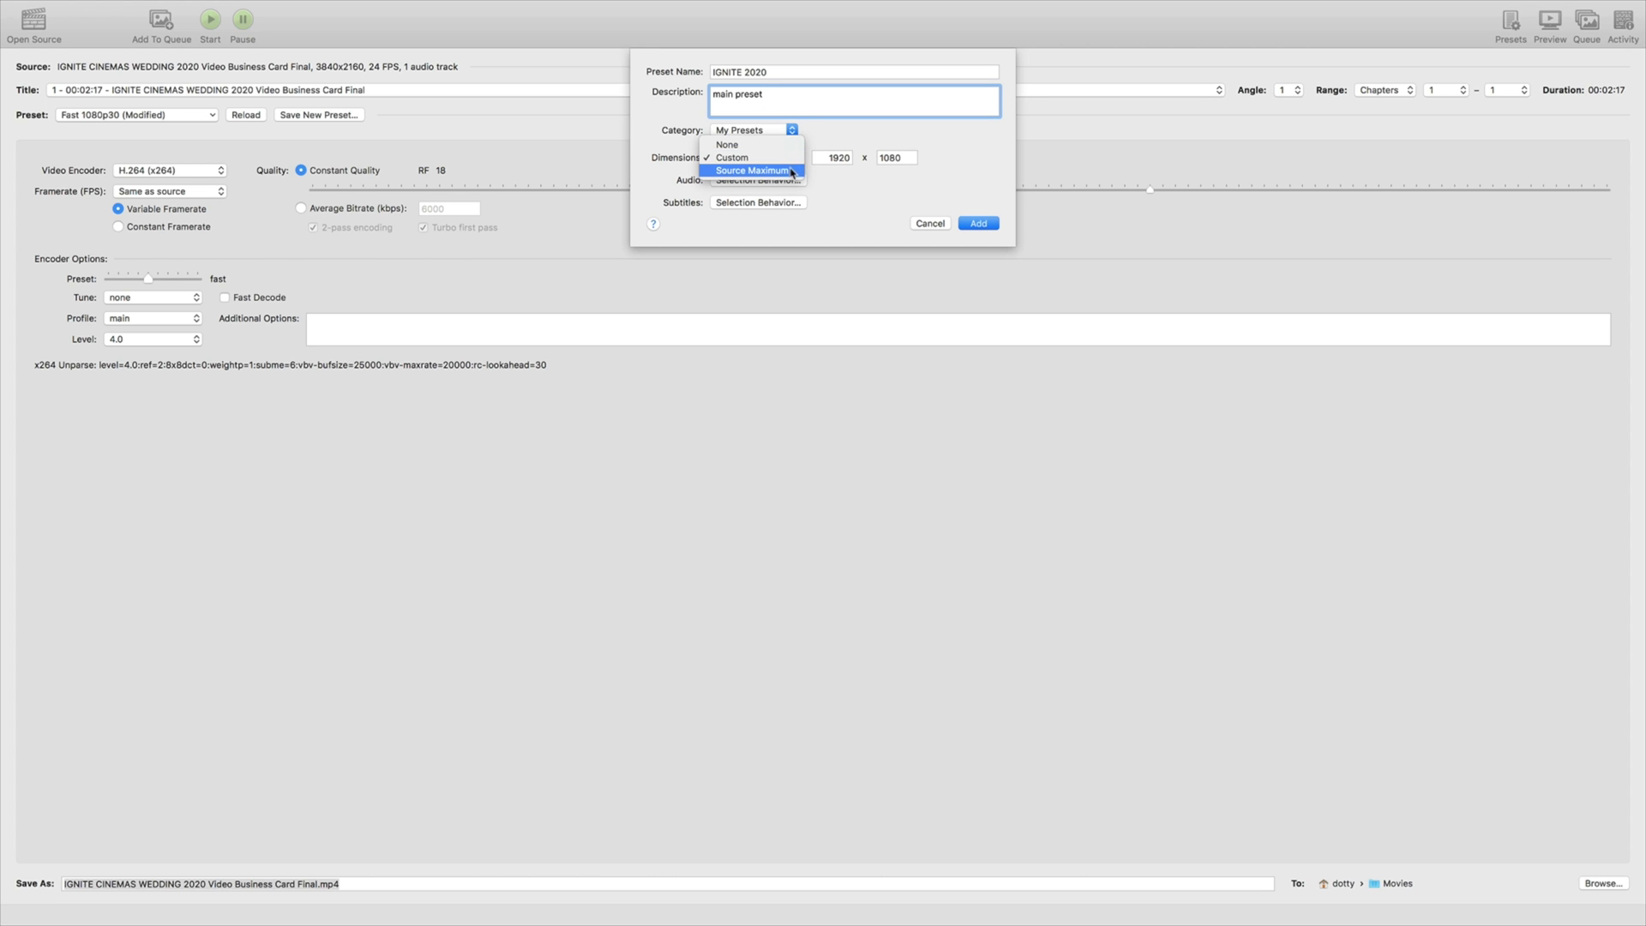
{"action": "left_click", "coordinate": [795, 157]}
{"action": "double_click", "coordinate": [824, 158]}
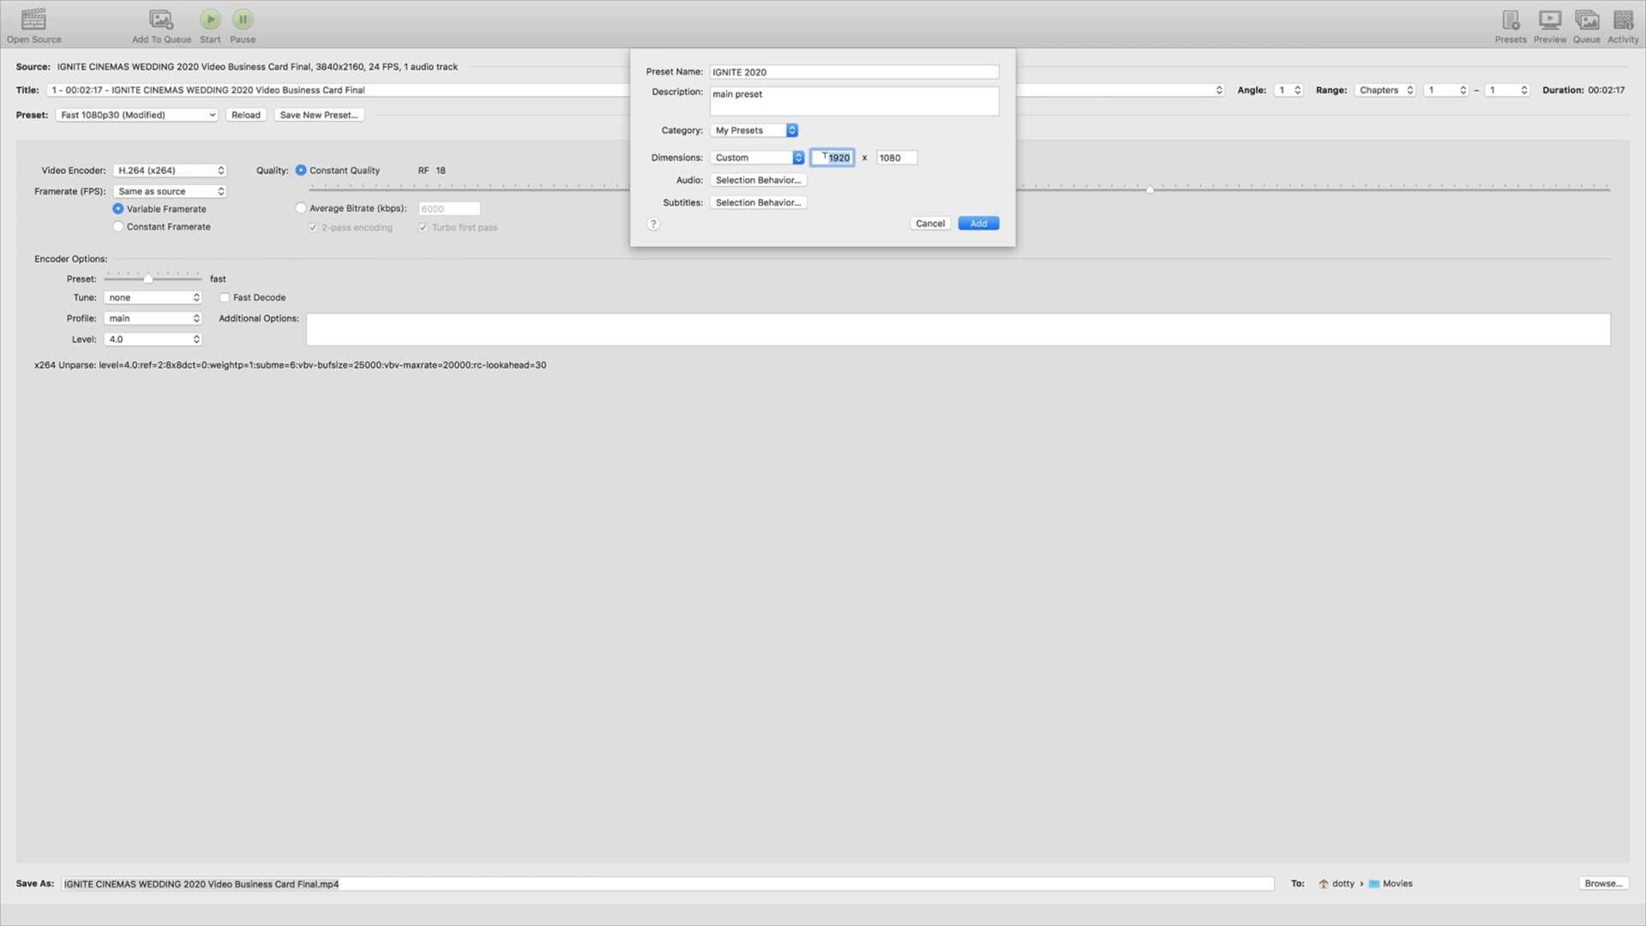
{"action": "type", "text": "840"}
{"action": "key", "text": "Tab"}
Save the IGNITE 2020 preset and confirm it appears under My Presets.
{"action": "key", "text": "Return"}
{"action": "left_click", "coordinate": [211, 115]}
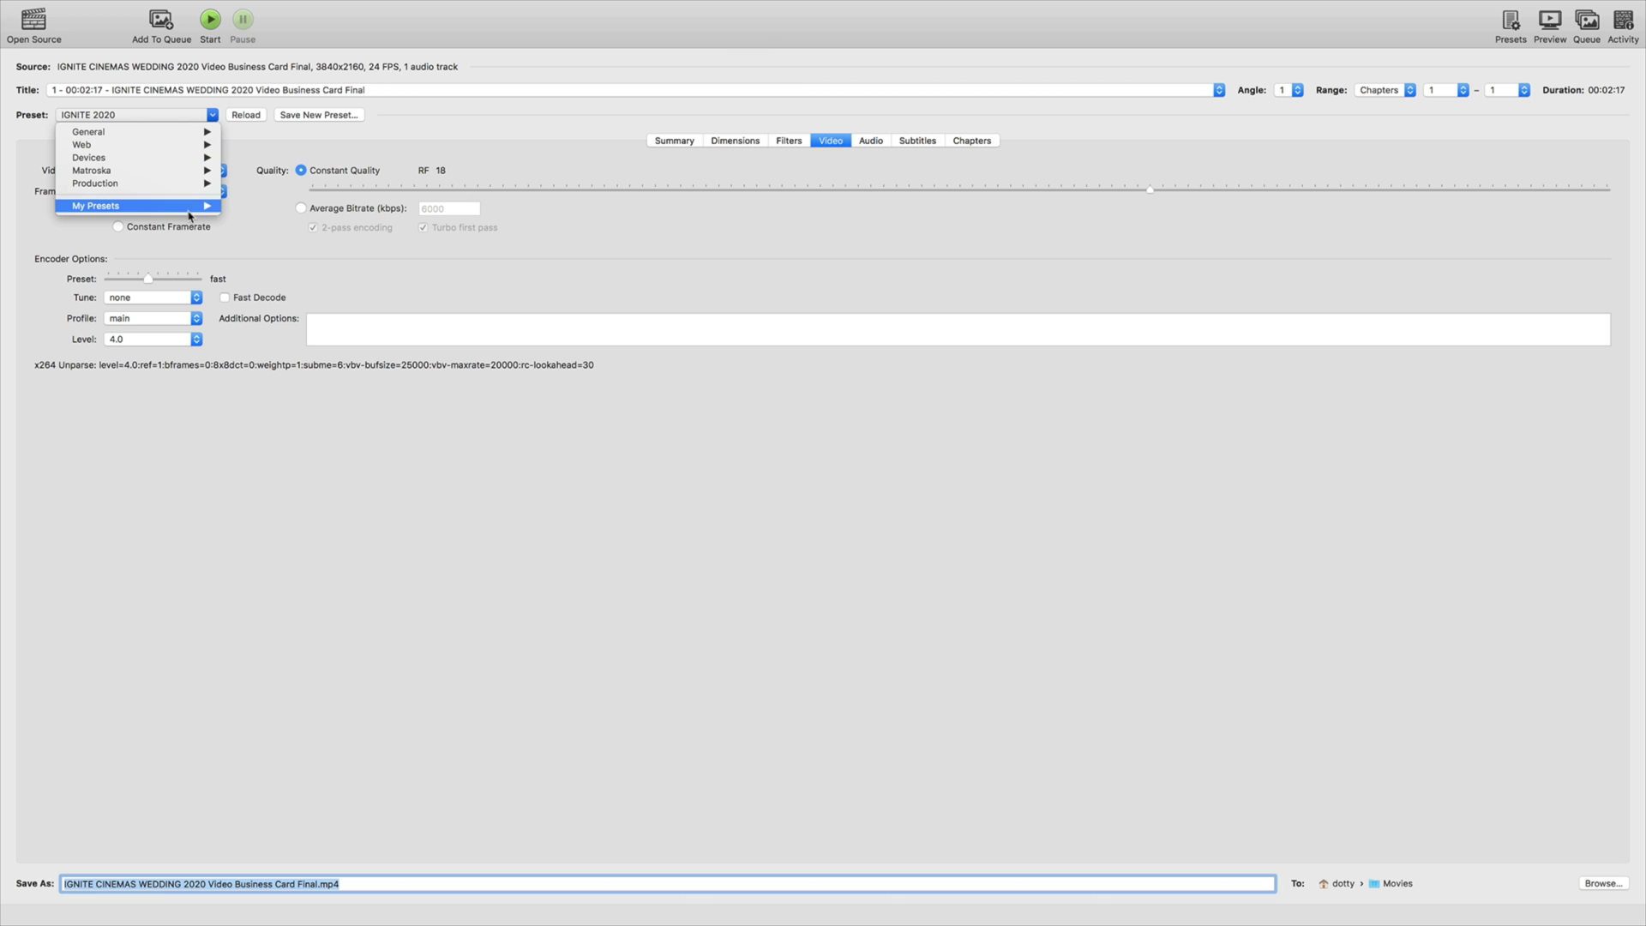
{"action": "mouse_move", "coordinate": [193, 205]}
{"action": "left_click", "coordinate": [589, 144]}
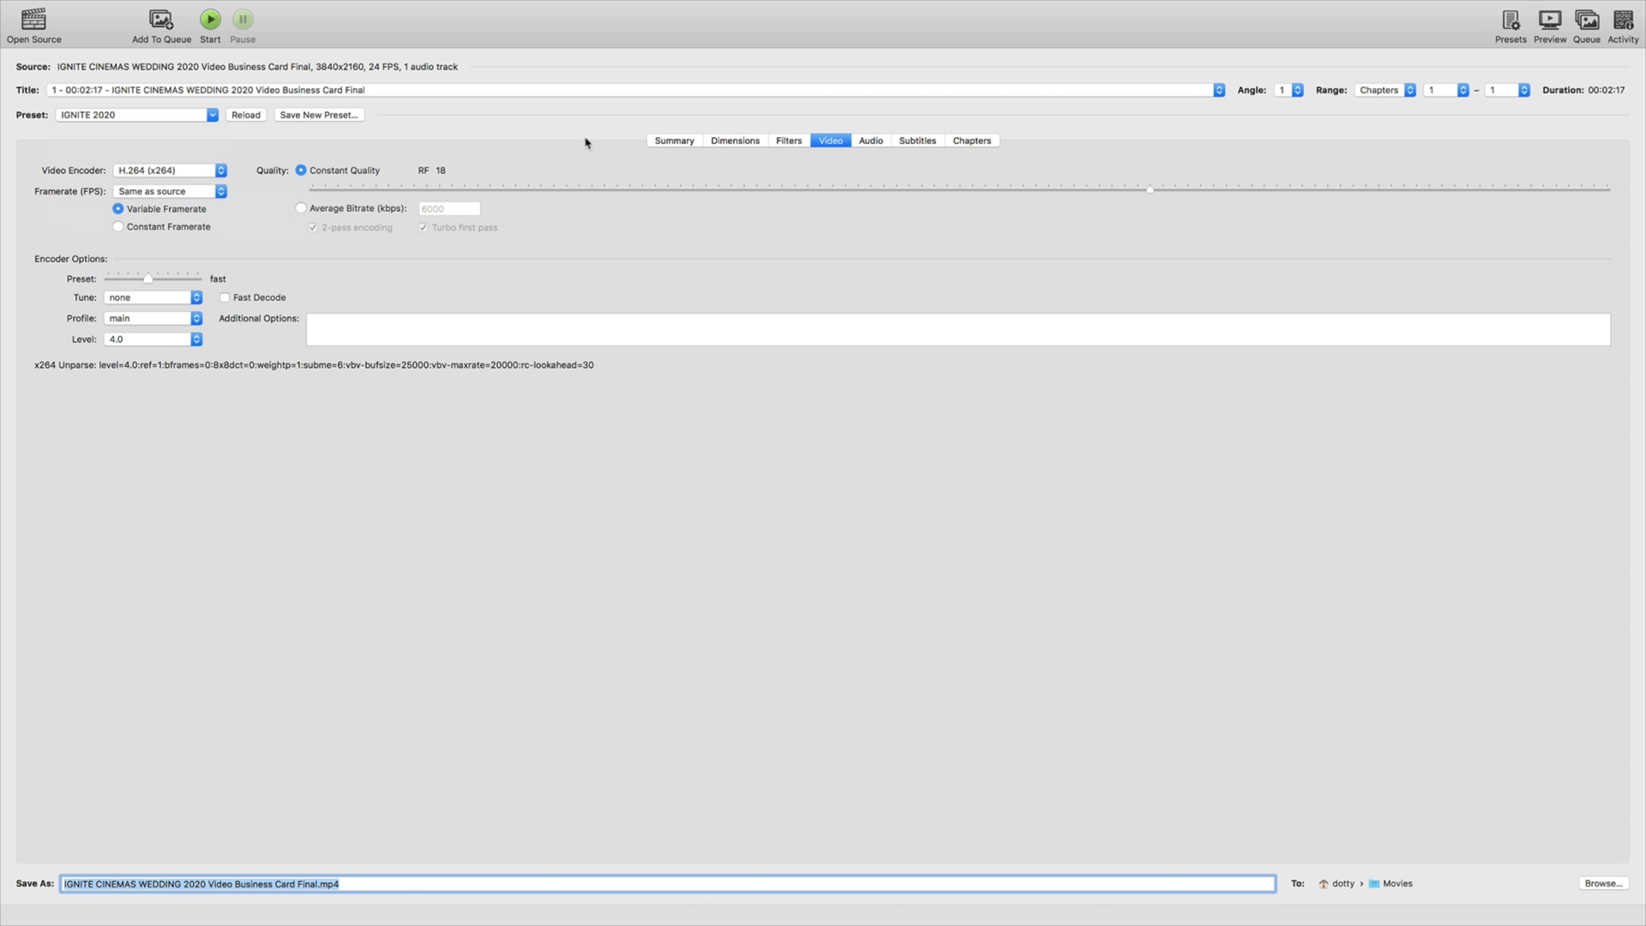
Keep the audio at AAC 160 kbps, then review Subtitles, Chapters and Dimensions.
{"action": "left_click", "coordinate": [870, 142]}
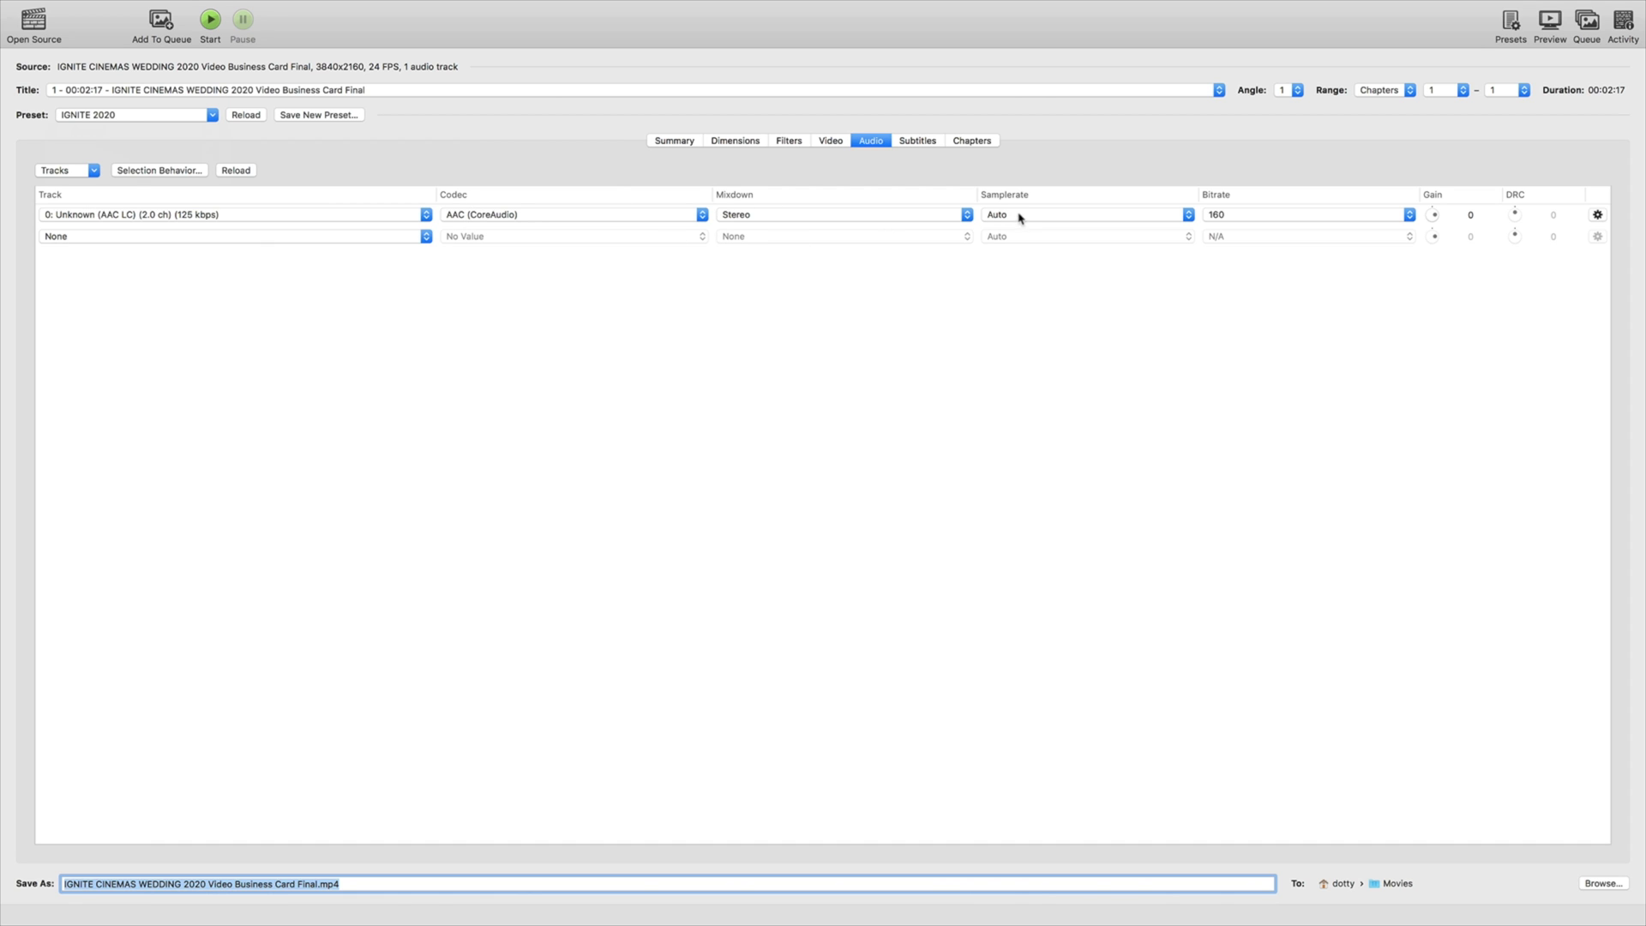
{"action": "left_click", "coordinate": [1258, 219]}
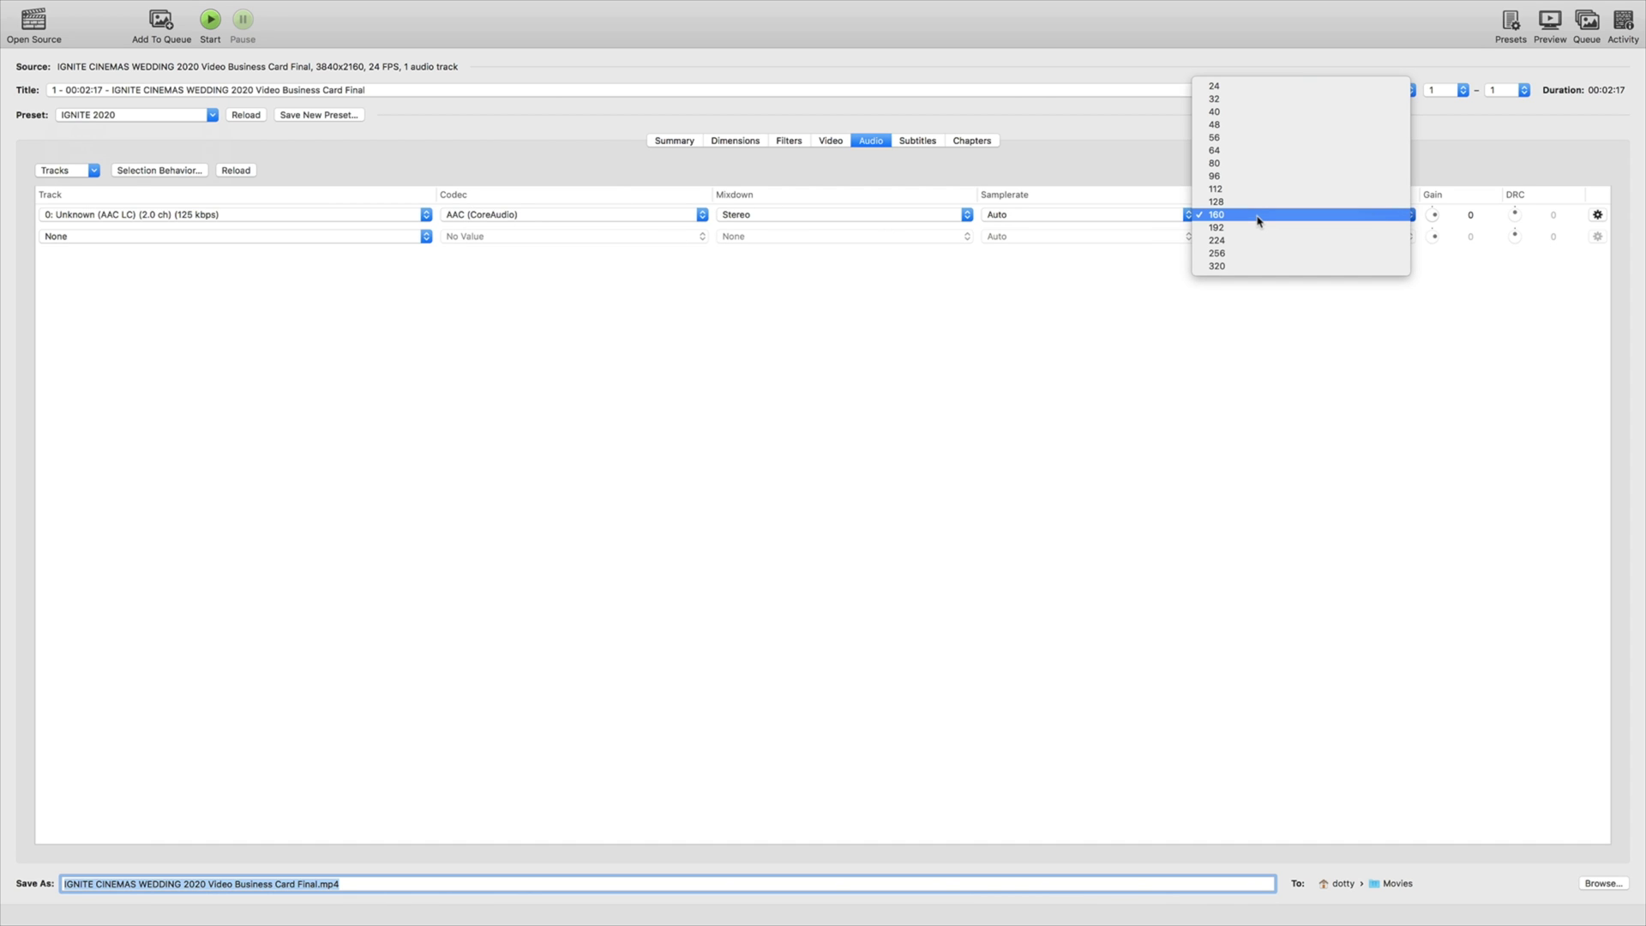
{"action": "left_click", "coordinate": [1258, 218]}
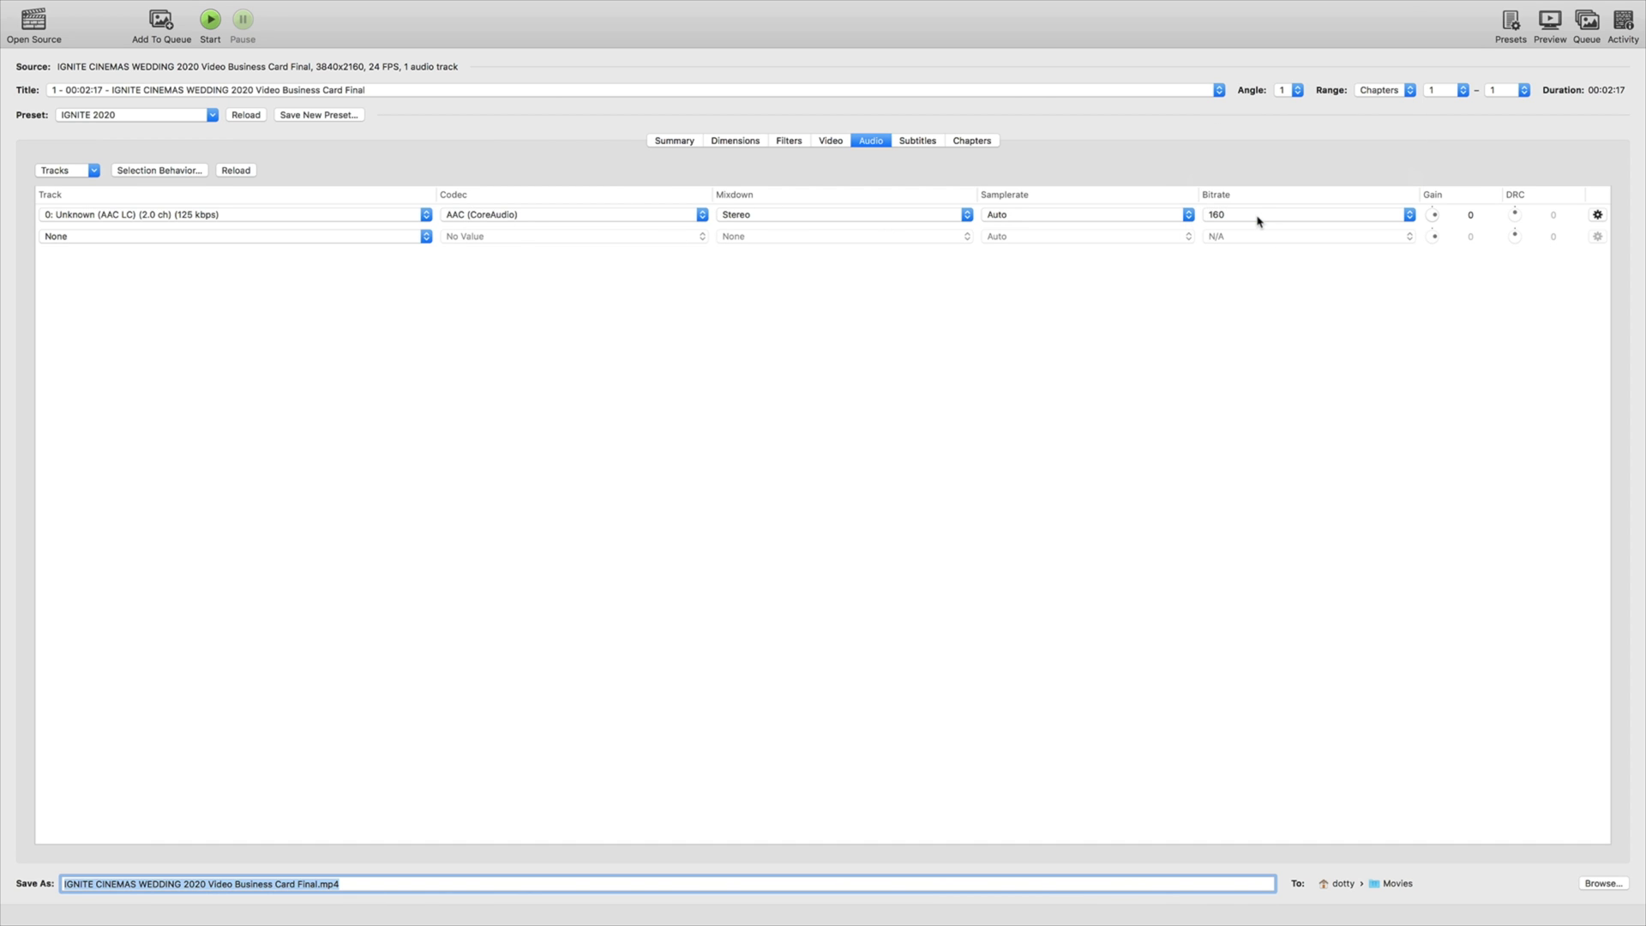
{"action": "left_click", "coordinate": [511, 216]}
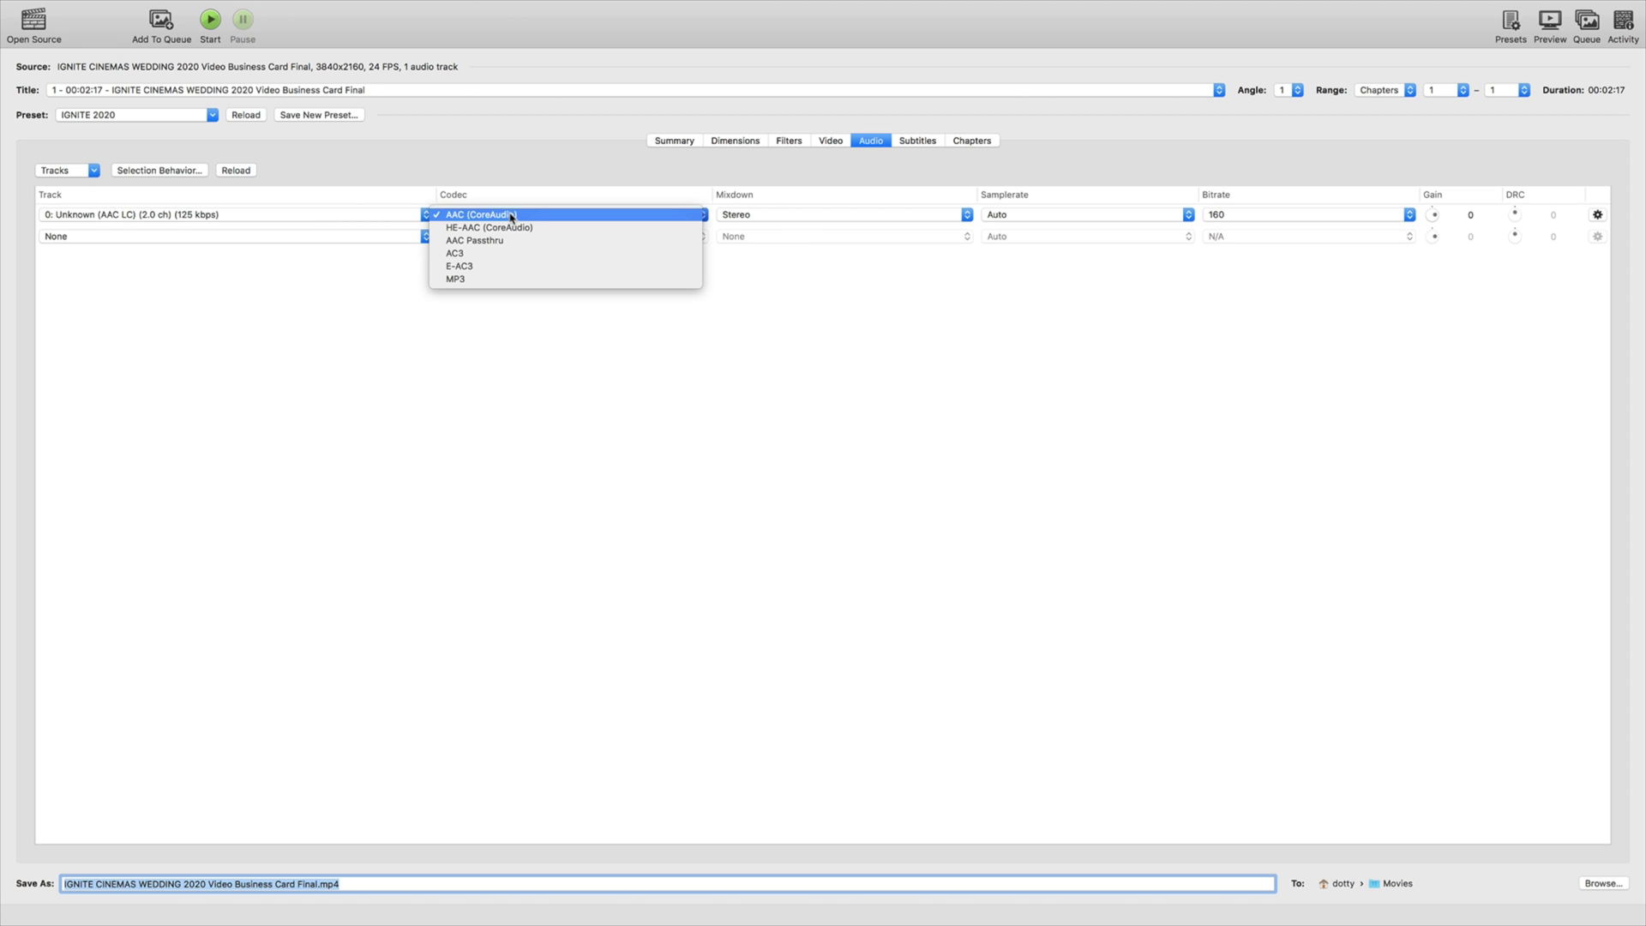
{"action": "left_click", "coordinate": [511, 216]}
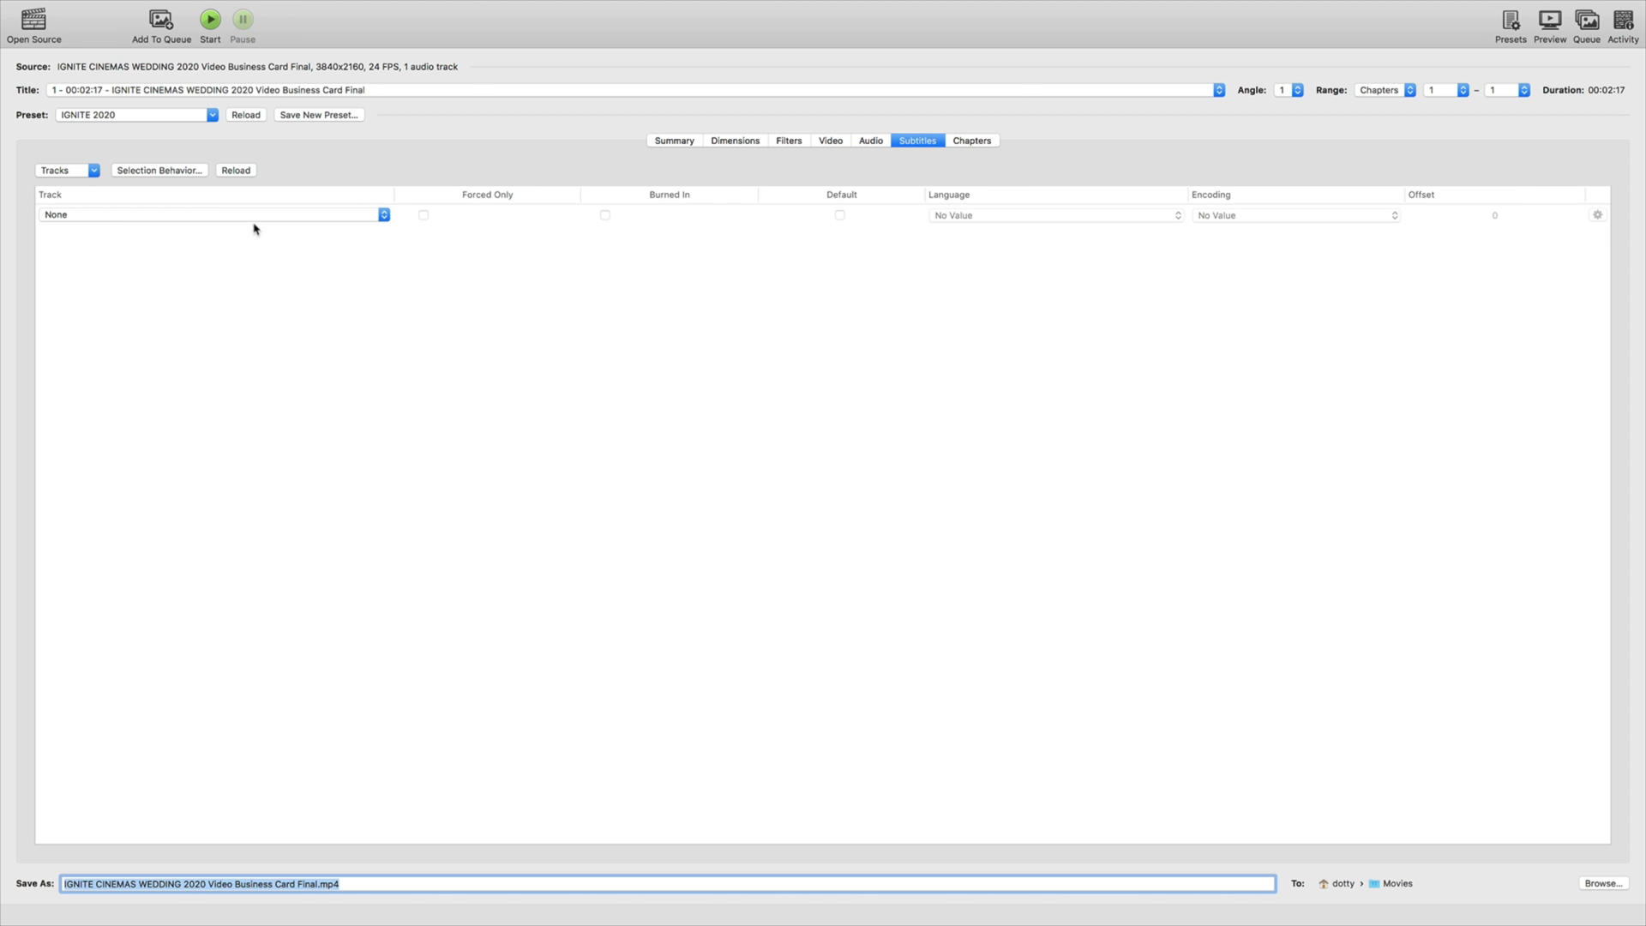
{"action": "left_click", "coordinate": [972, 141]}
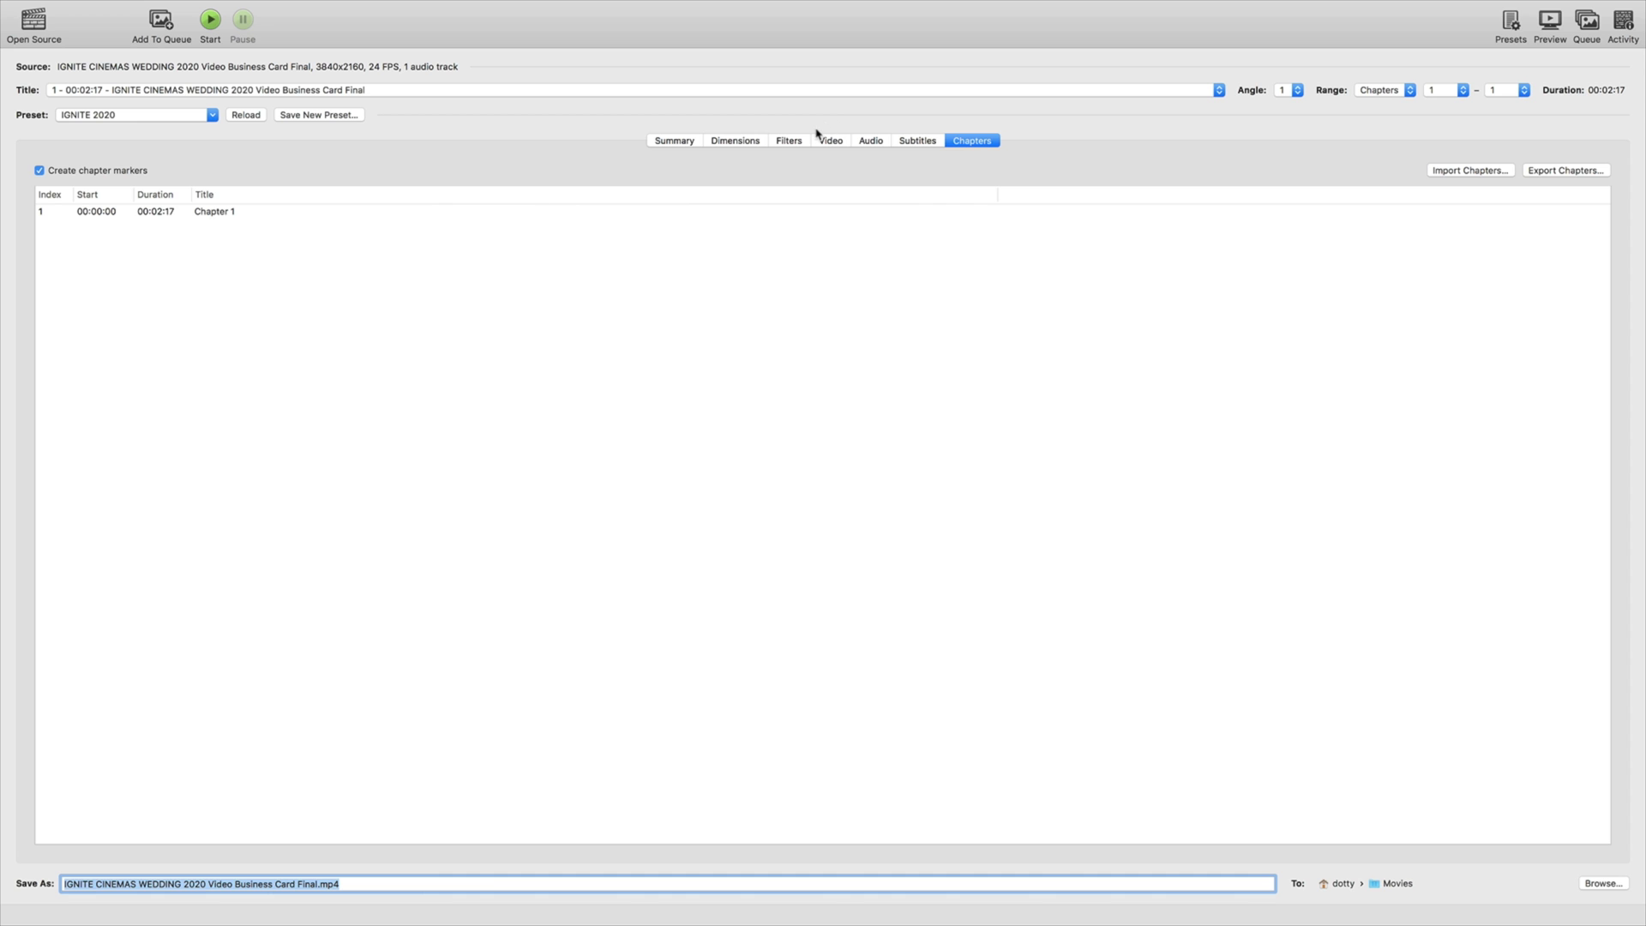
{"action": "left_click", "coordinate": [737, 144]}
Queue the IGNITE CINEMAS WEDDING 2020 Video Business Card Final.mp4 job and start encoding it.
{"action": "left_click", "coordinate": [674, 141]}
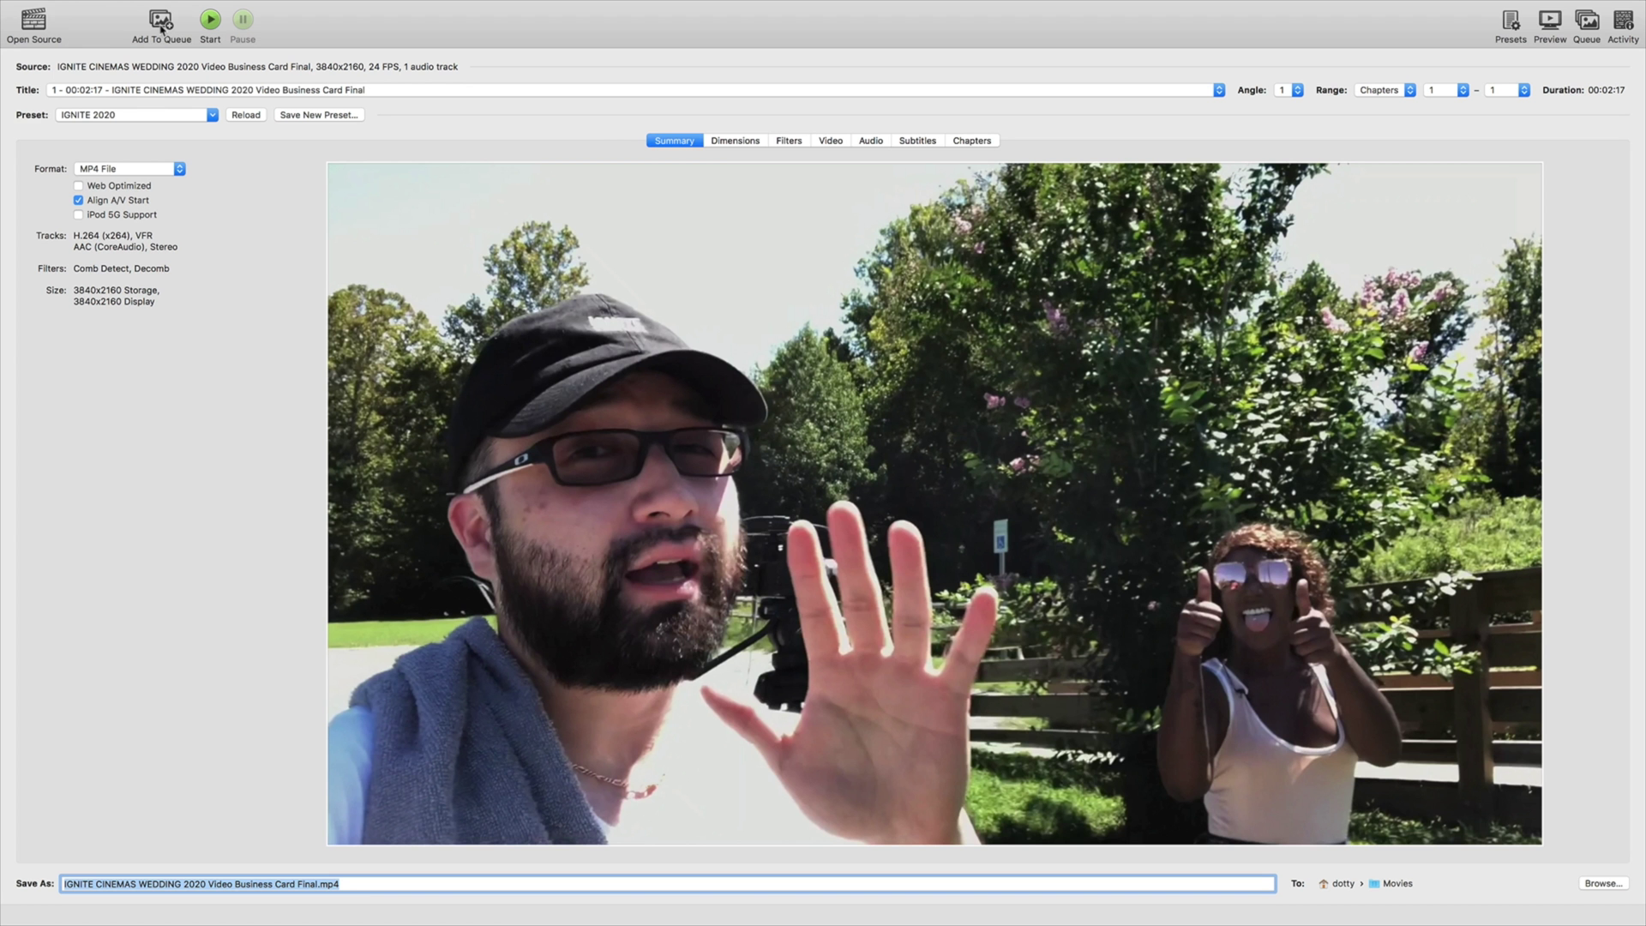
{"action": "left_click", "coordinate": [160, 25]}
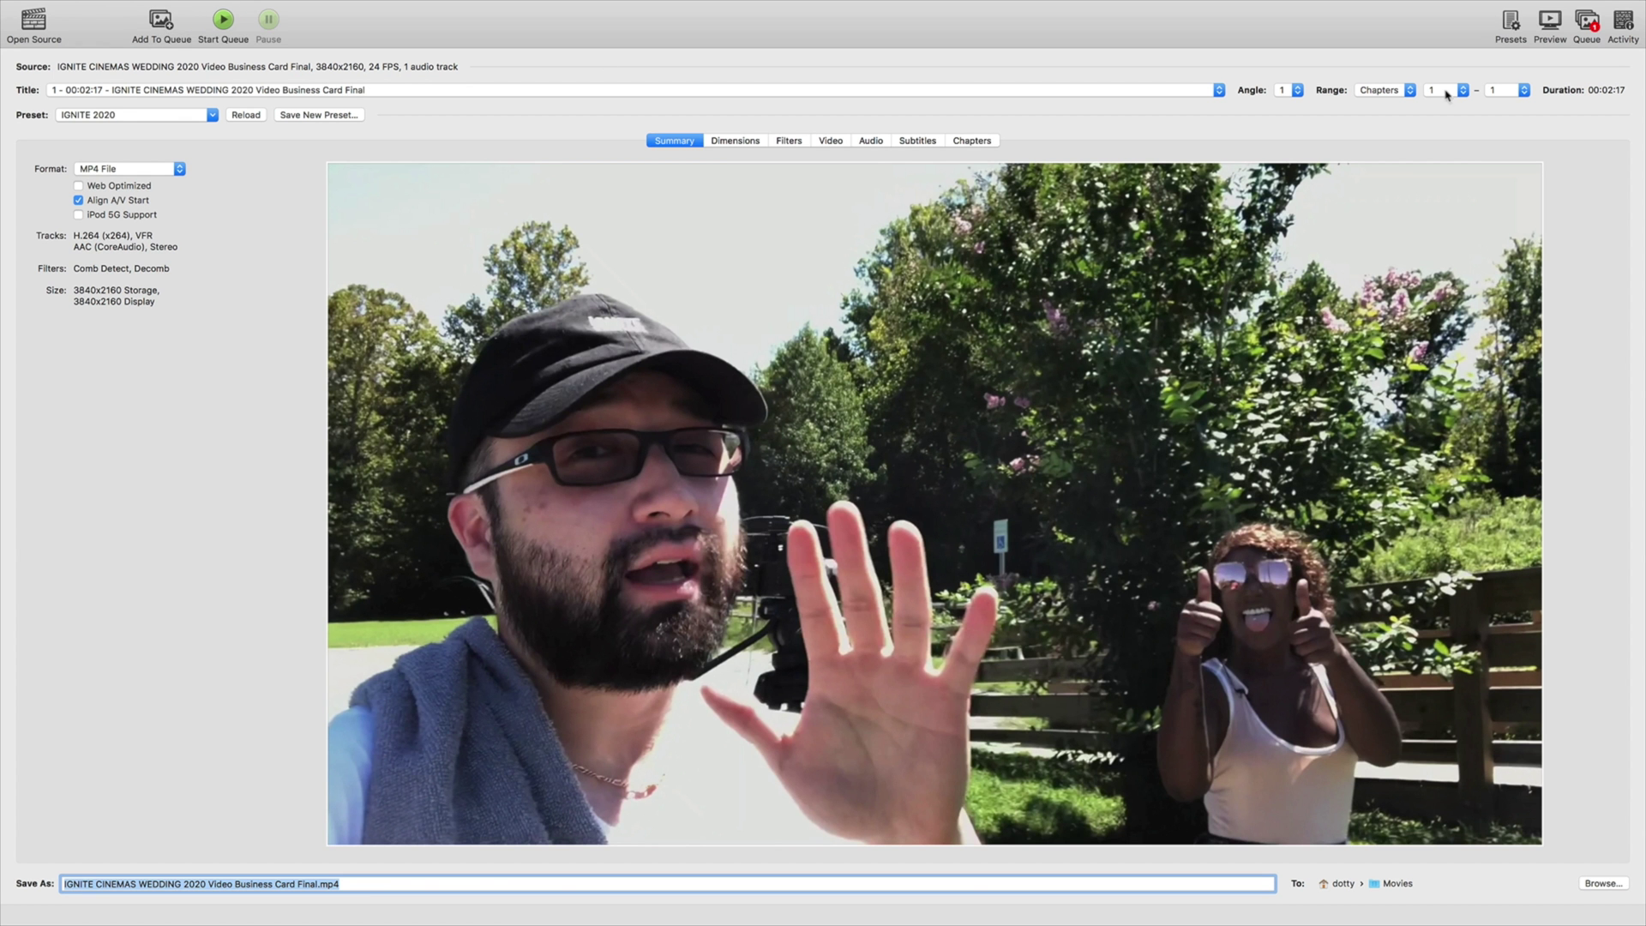
{"action": "left_click", "coordinate": [1587, 24]}
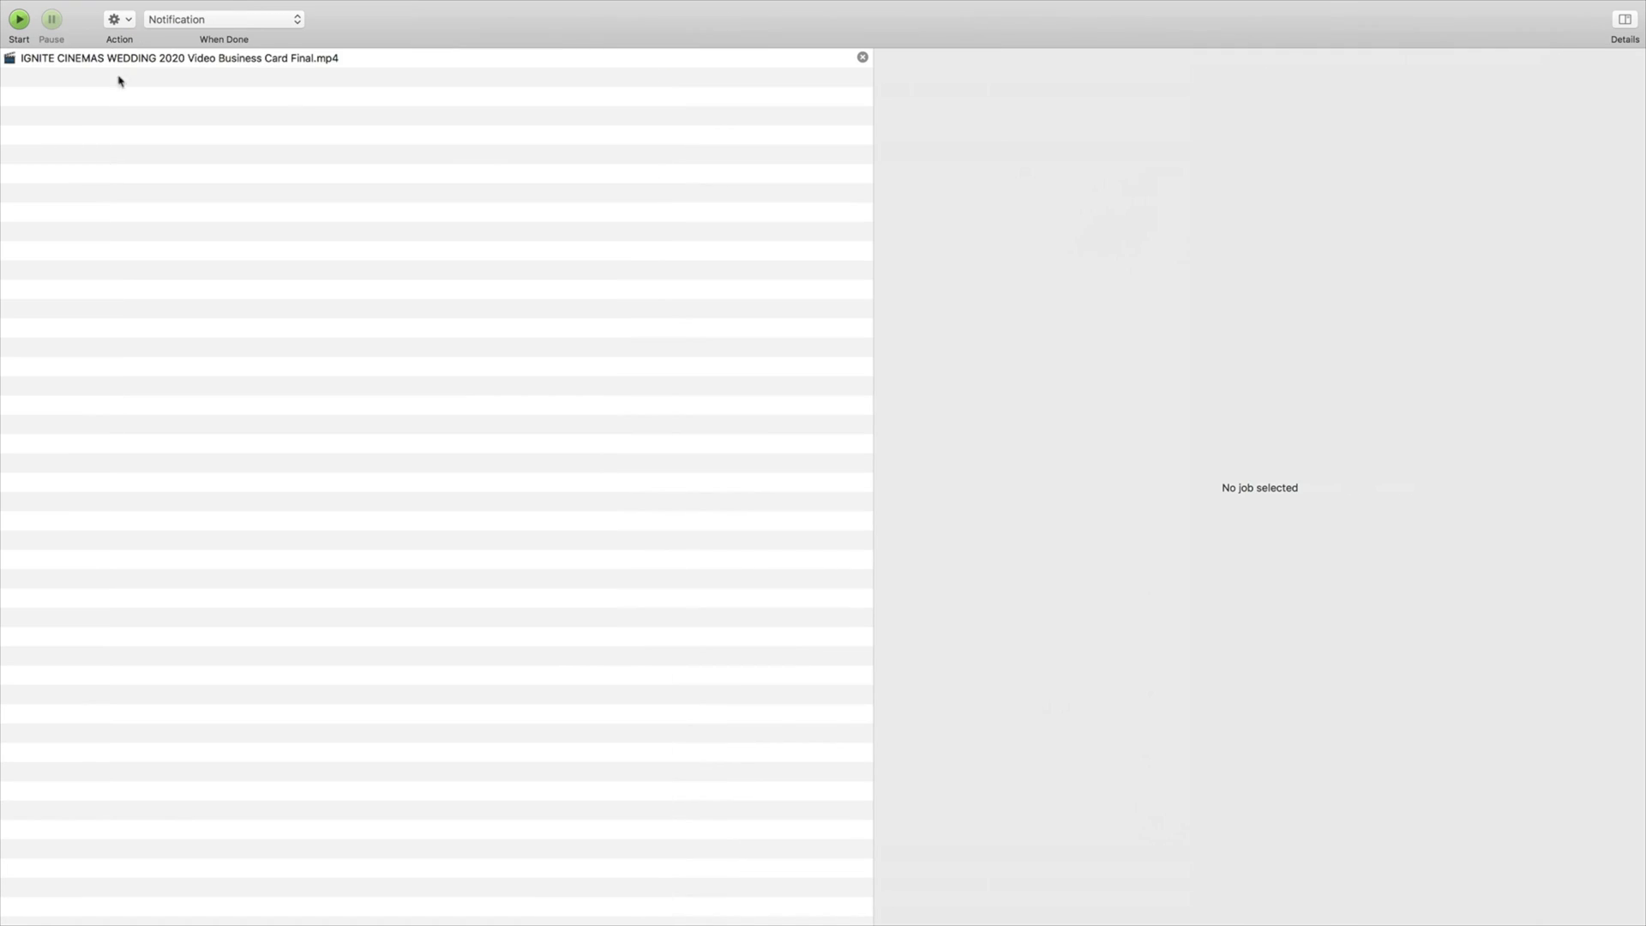
{"action": "left_click", "coordinate": [19, 20]}
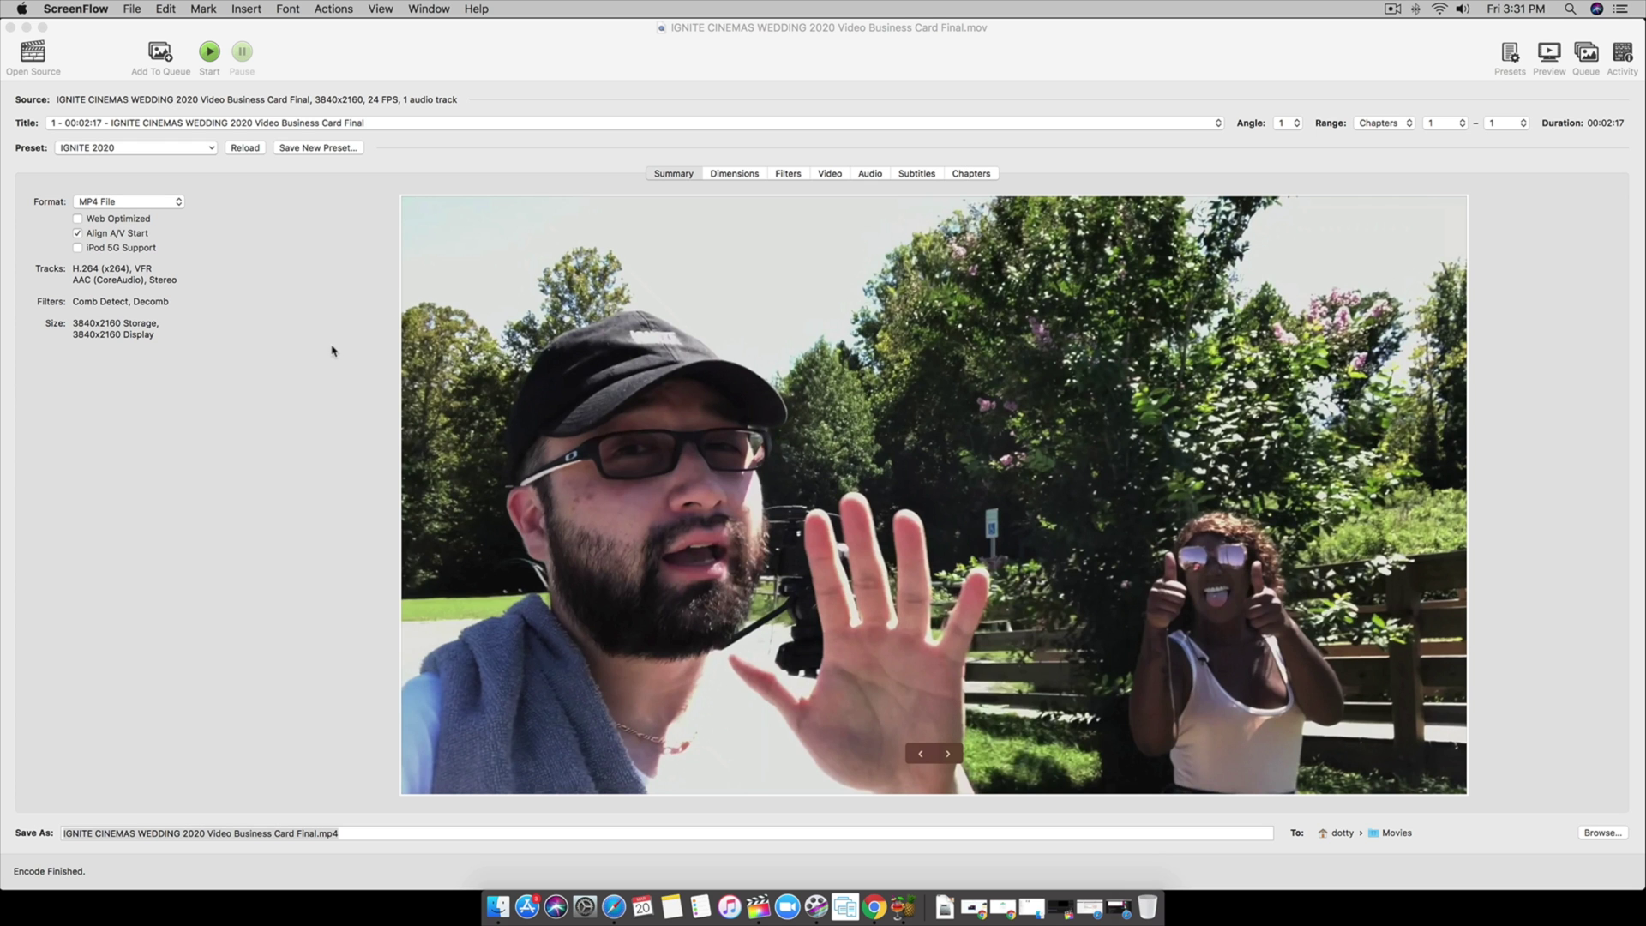
{"action": "left_click_drag", "start_coordinate": [302, 60], "coordinate": [1134, 849]}
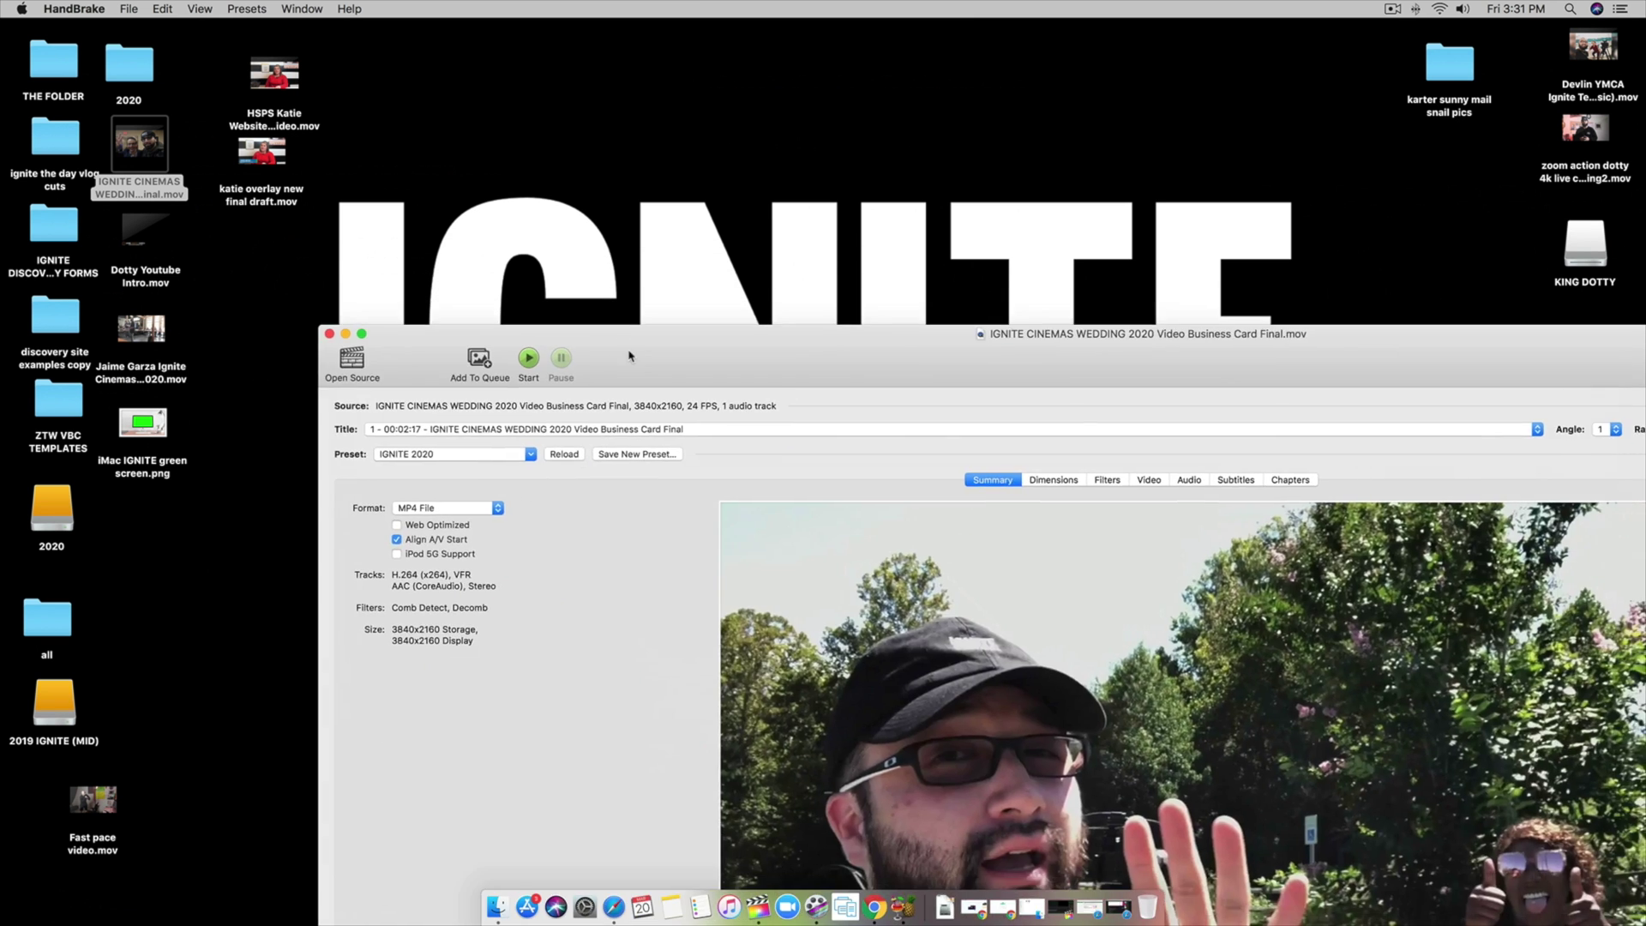
{"action": "double_click", "coordinate": [629, 355]}
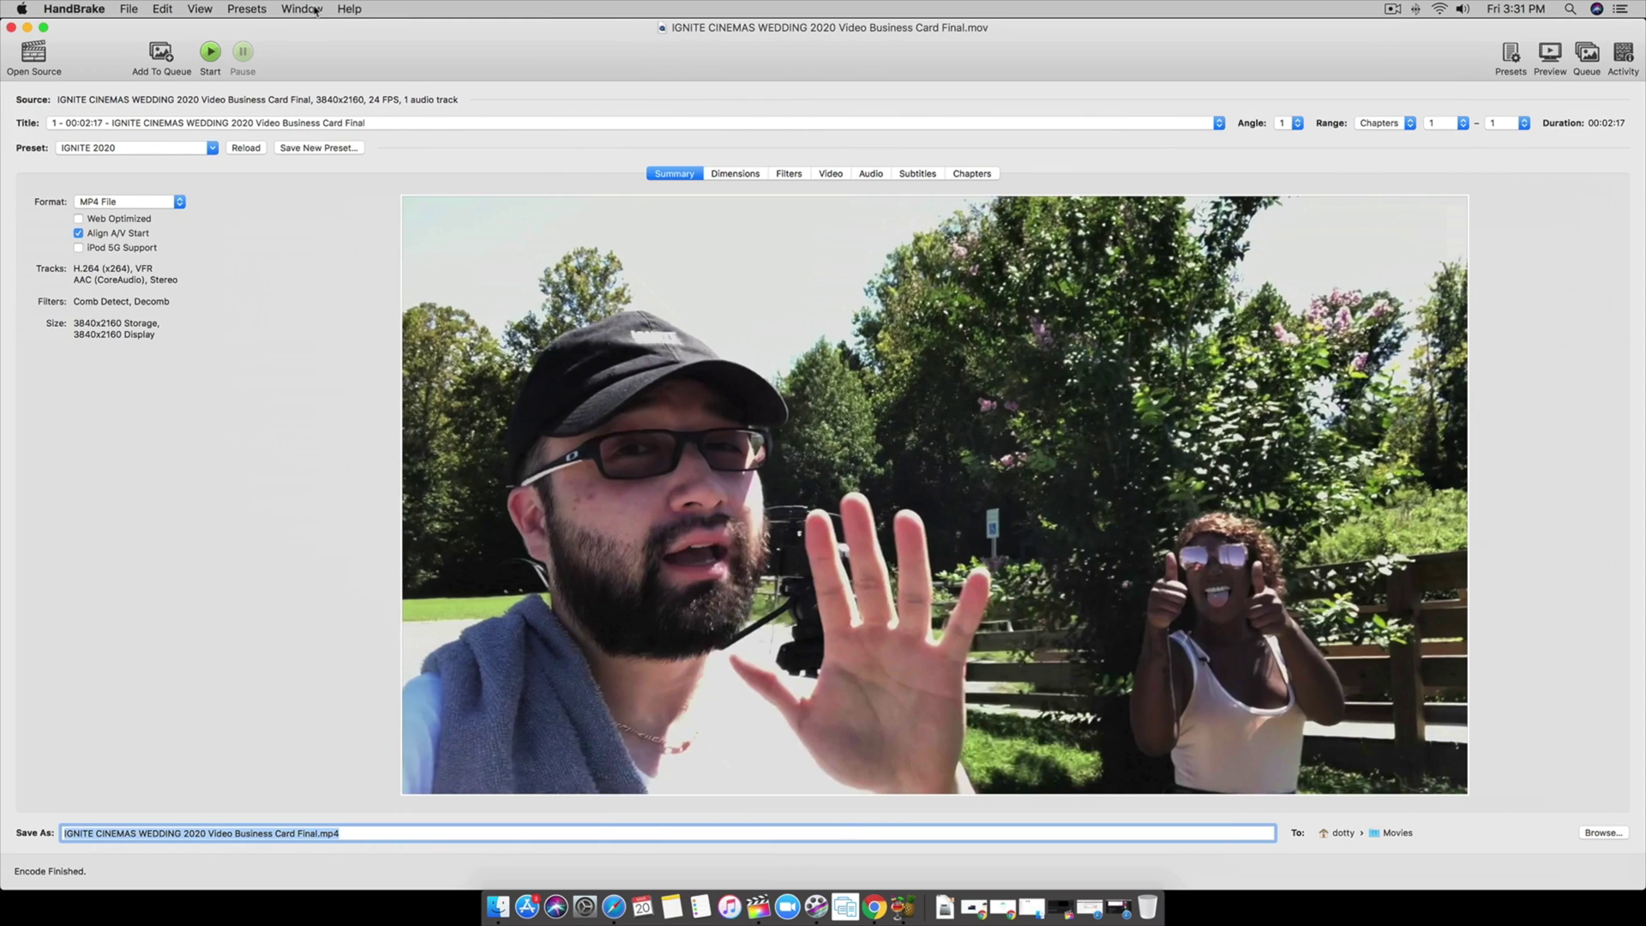
{"action": "mouse_move", "coordinate": [422, 444]}
{"action": "left_click", "coordinate": [375, 827]}
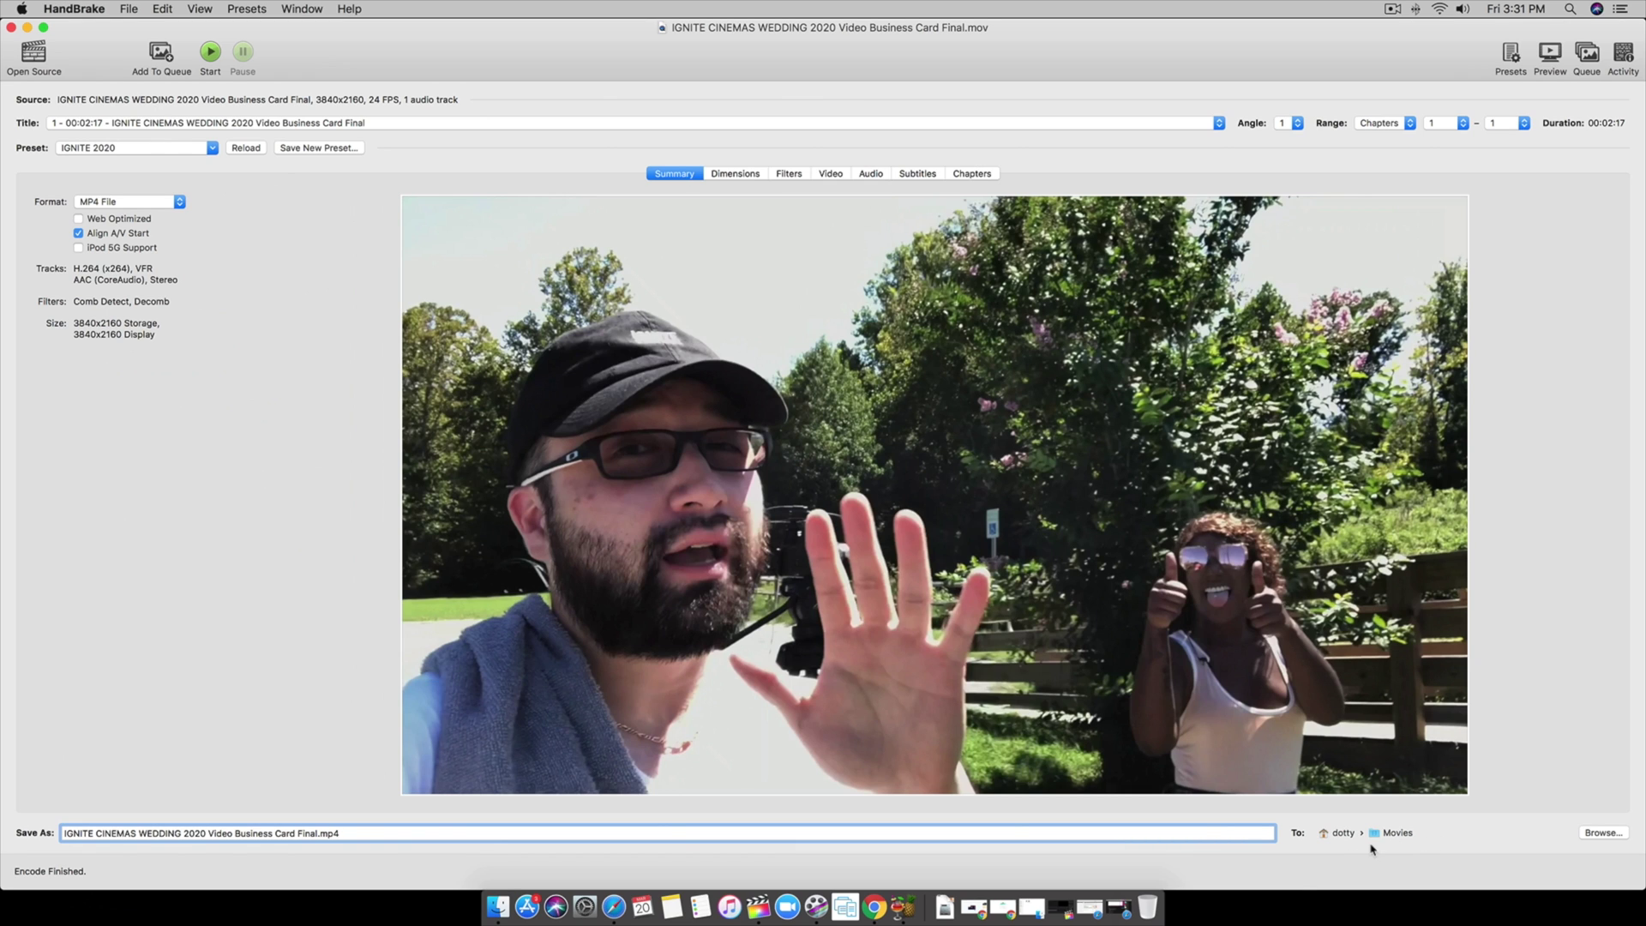
Open the home Movies folder in Finder and select the new IGNITE CINEMAS WEDDING mp4.
{"action": "left_click", "coordinate": [1151, 902]}
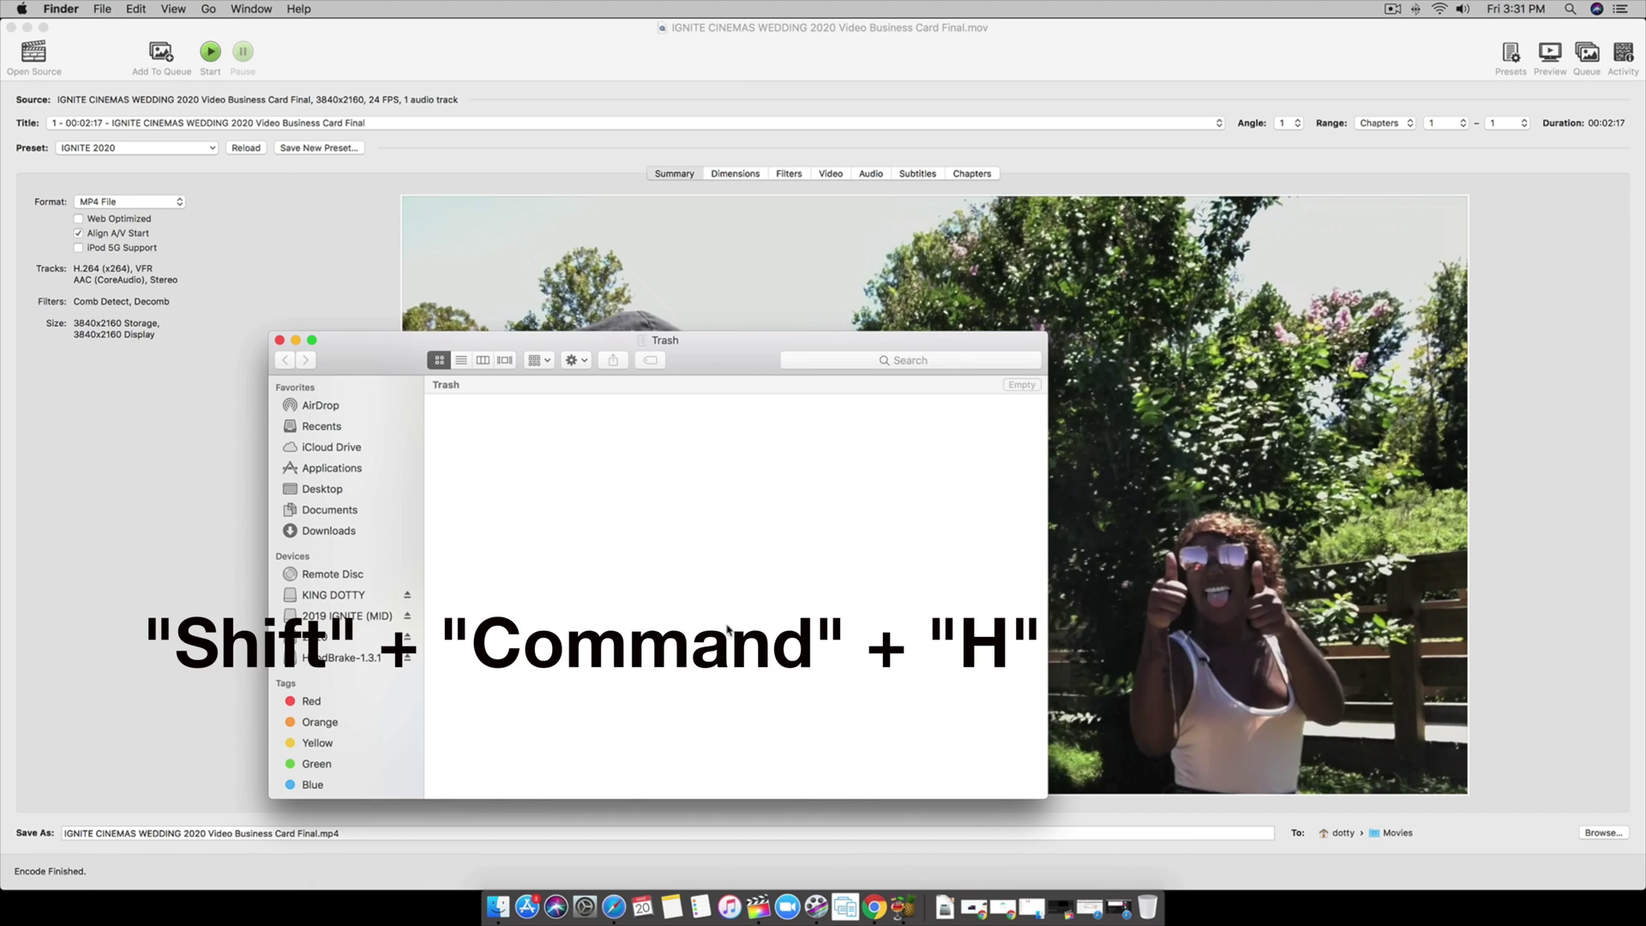
{"action": "key", "text": "shift+super+h"}
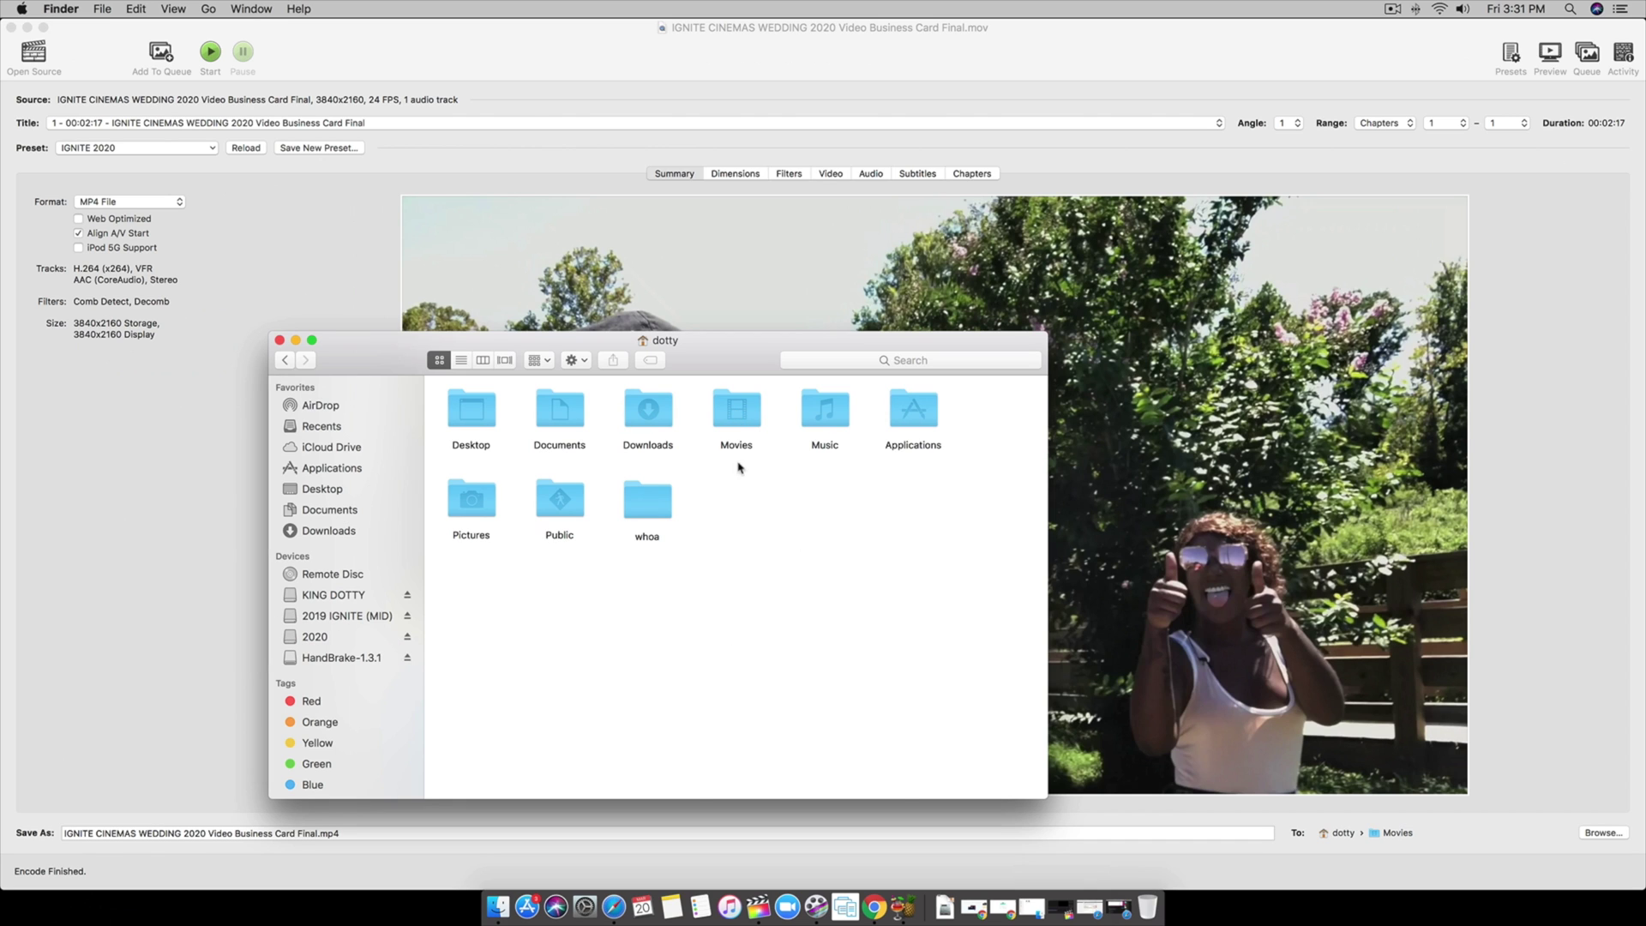
{"action": "double_click", "coordinate": [739, 426]}
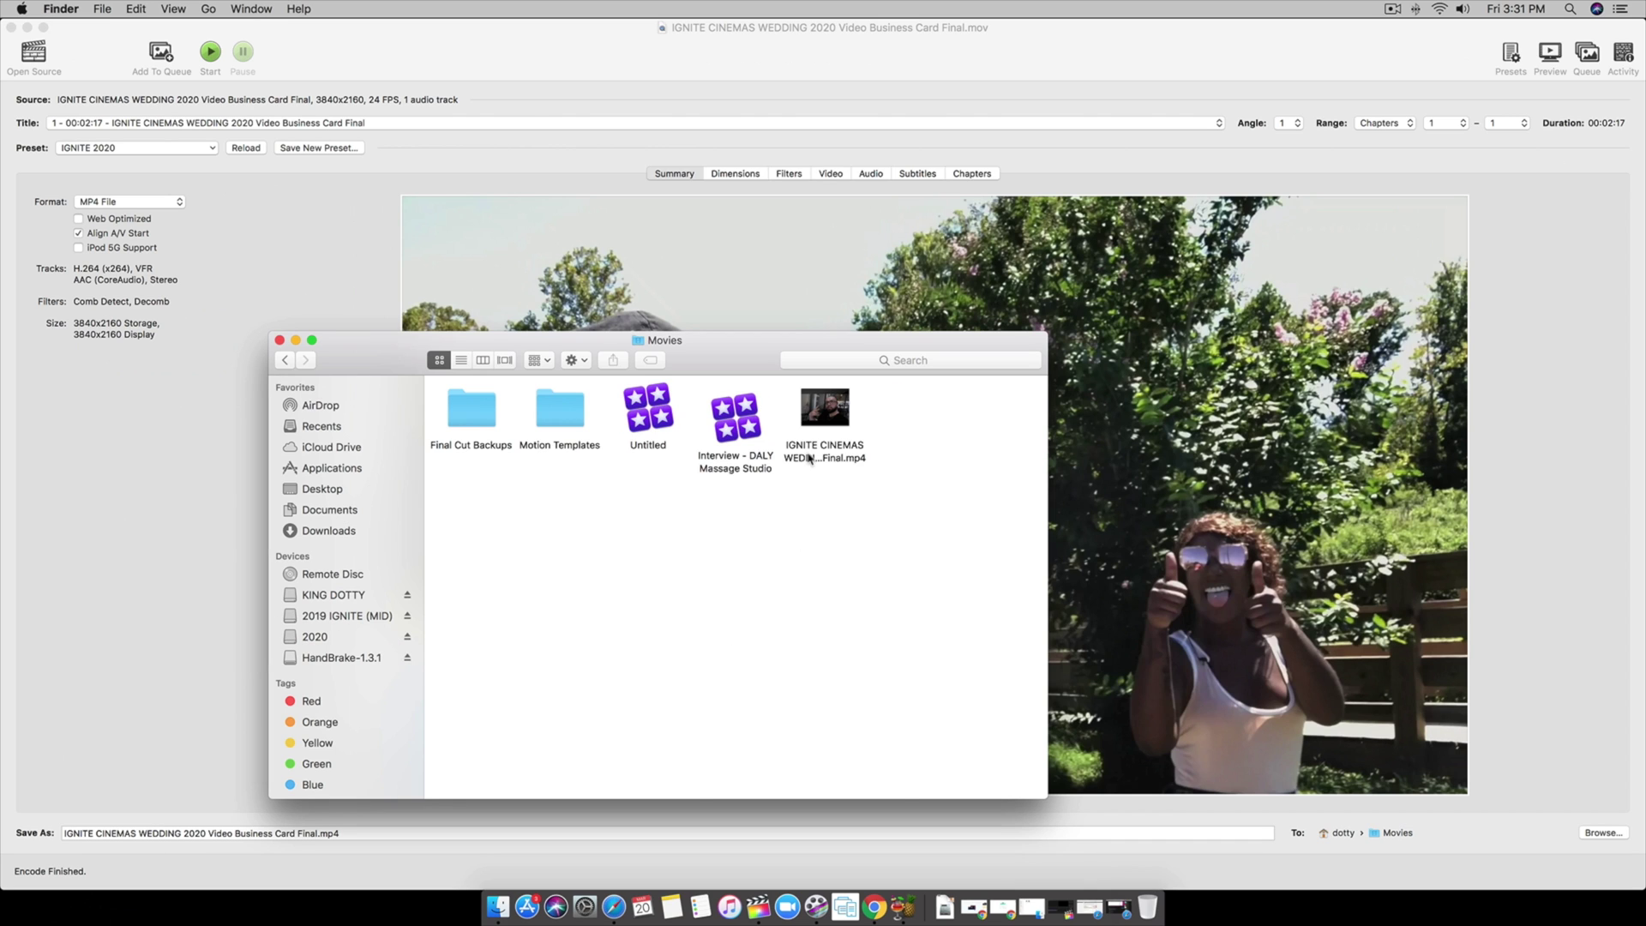
{"action": "left_click", "coordinate": [810, 457]}
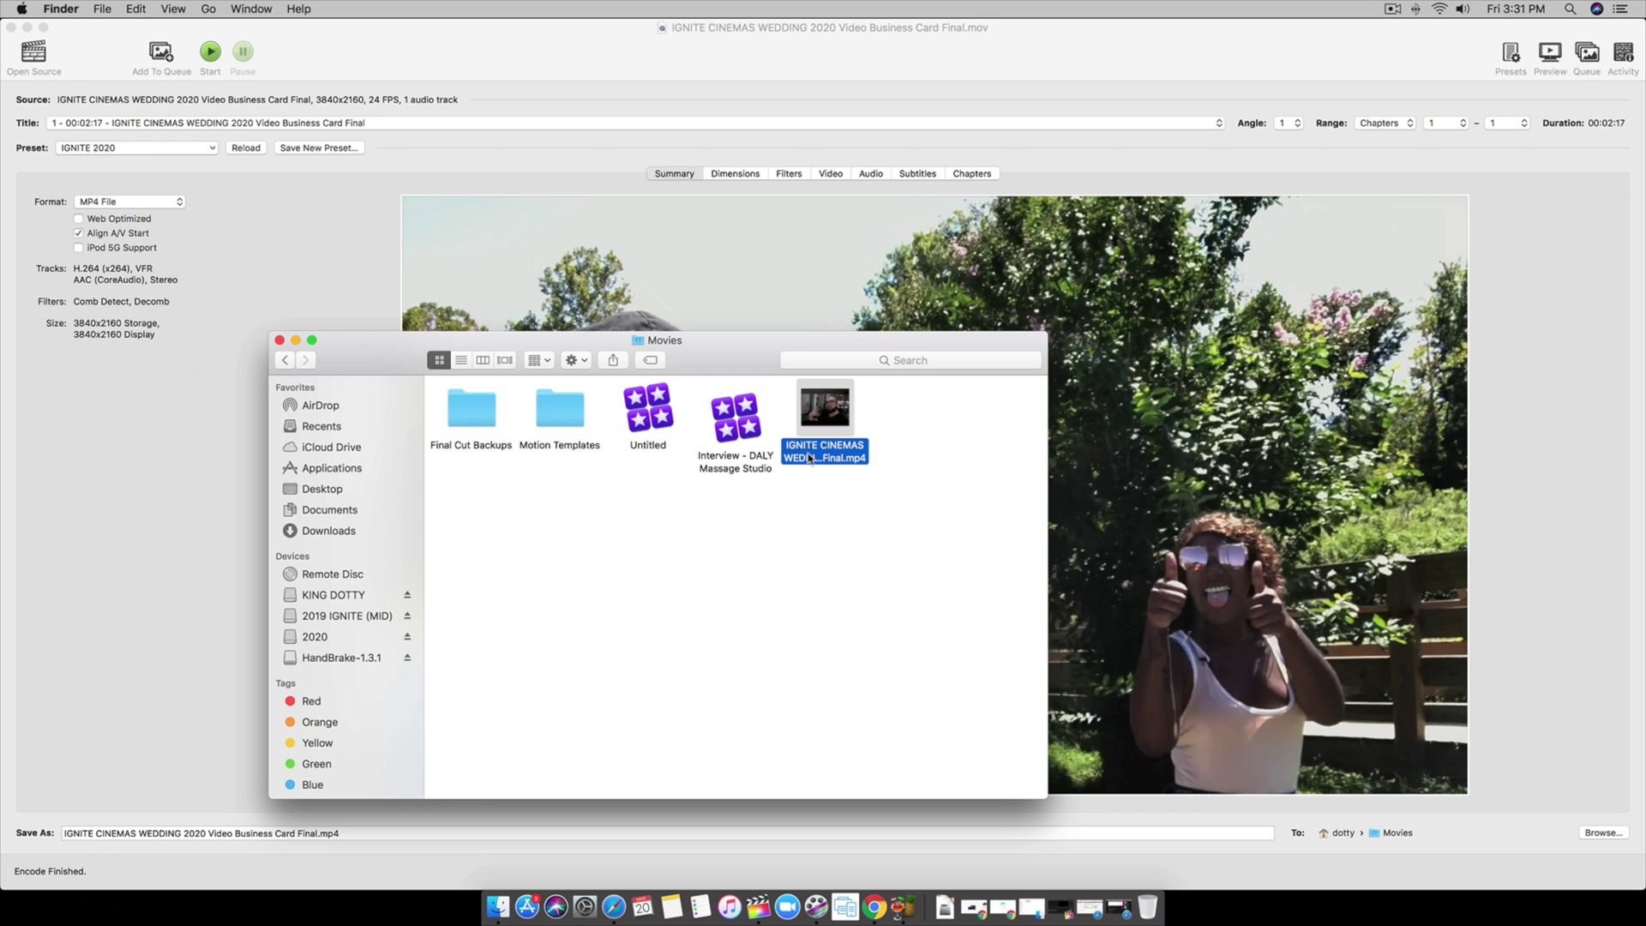
Check the encoded mp4's Get Info details: 321 MB, 3840×2160, H.264/AAC.
{"action": "right_click", "coordinate": [809, 458]}
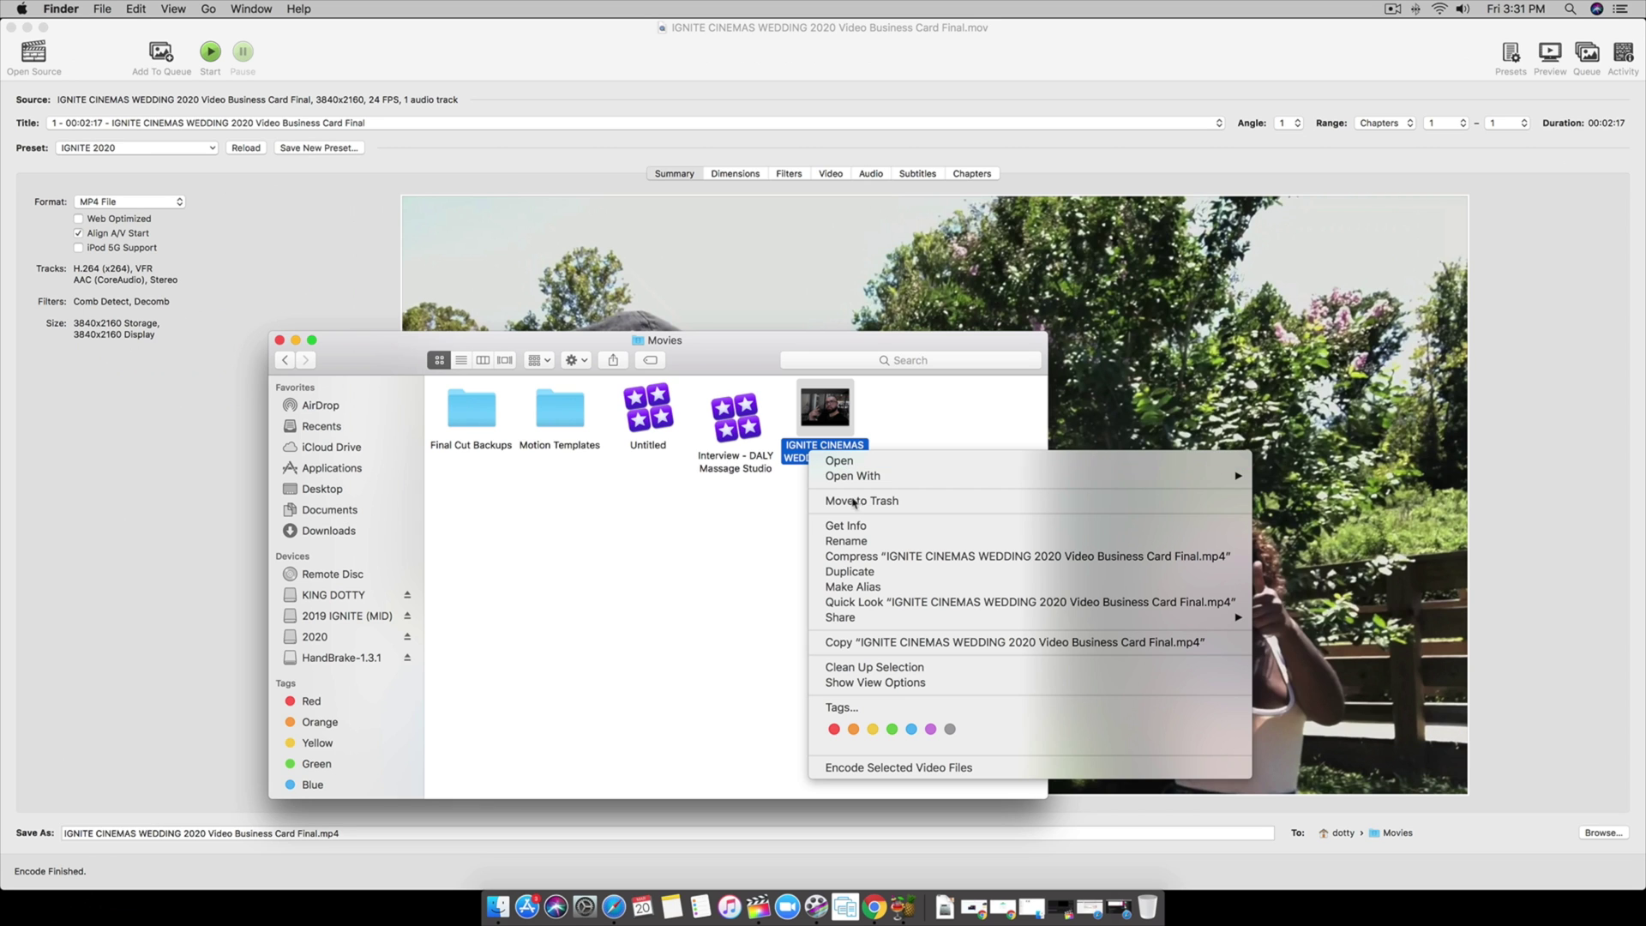
{"action": "left_click", "coordinate": [858, 525]}
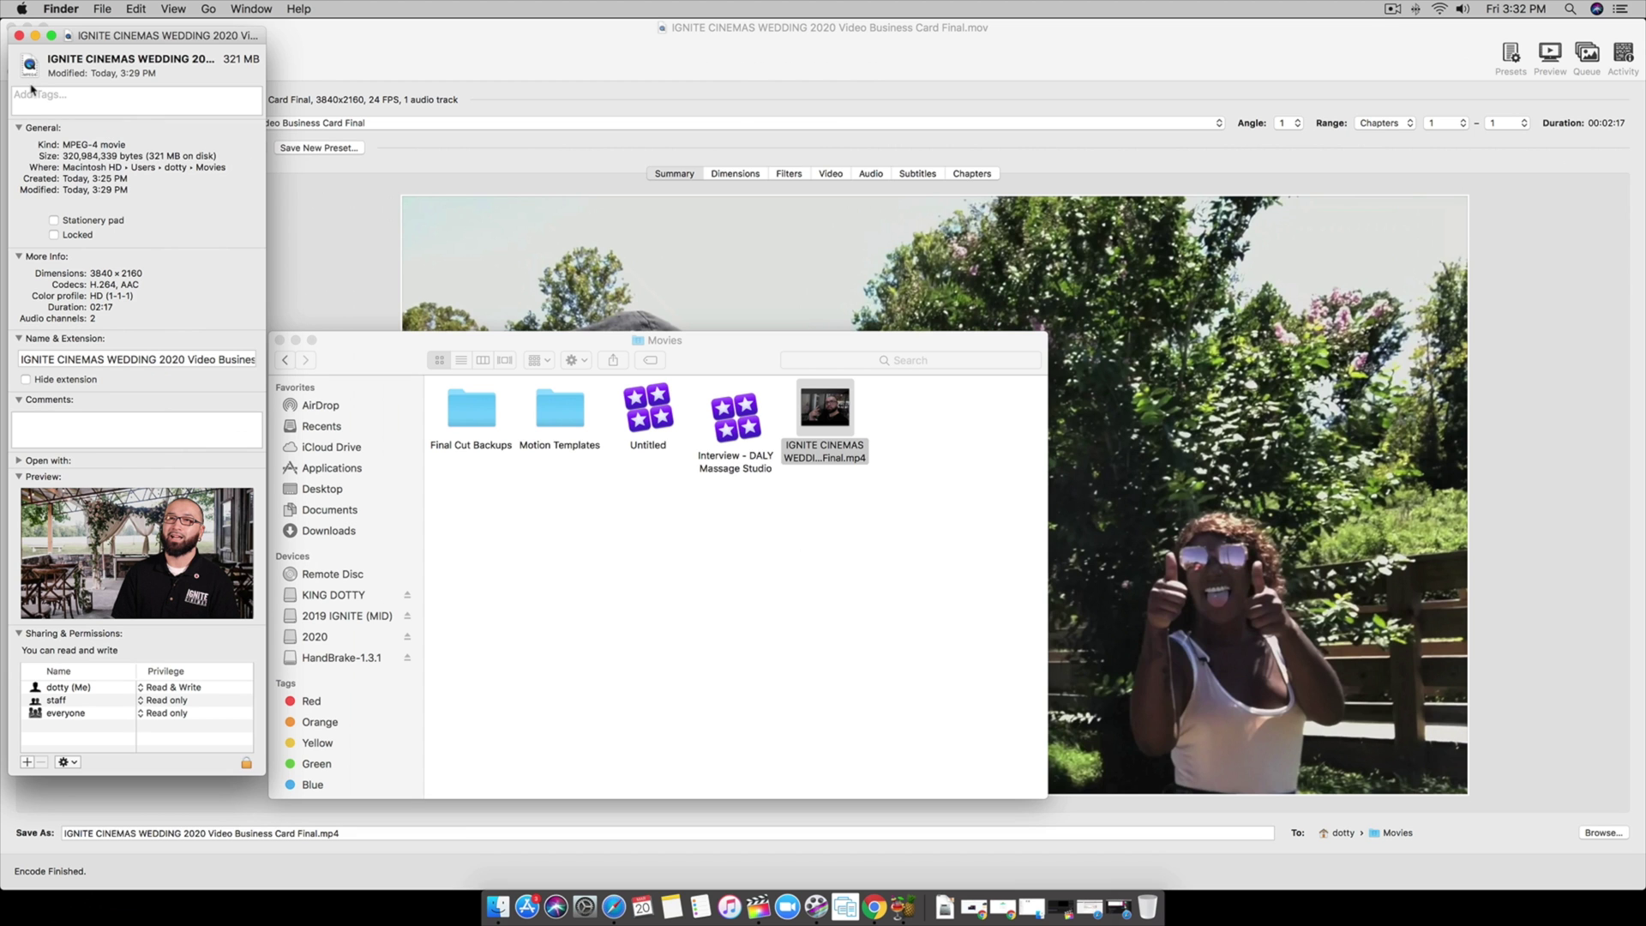
{"action": "left_click", "coordinate": [18, 36]}
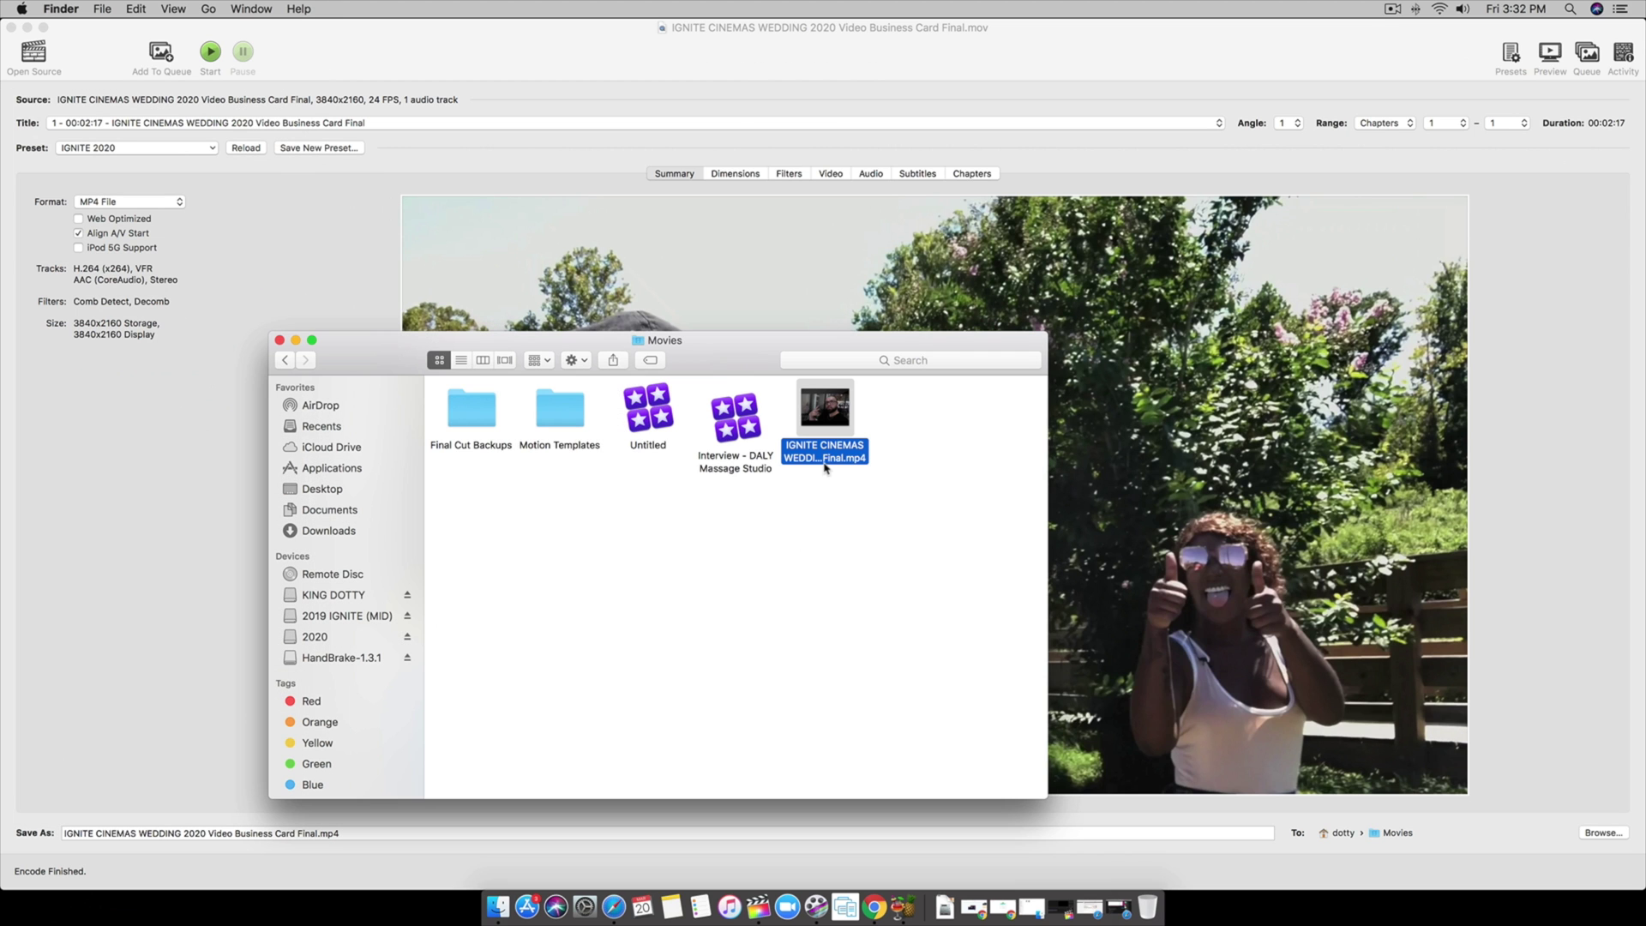
Preview the encoded video in Quick Look, then close the preview.
{"action": "key", "text": "space"}
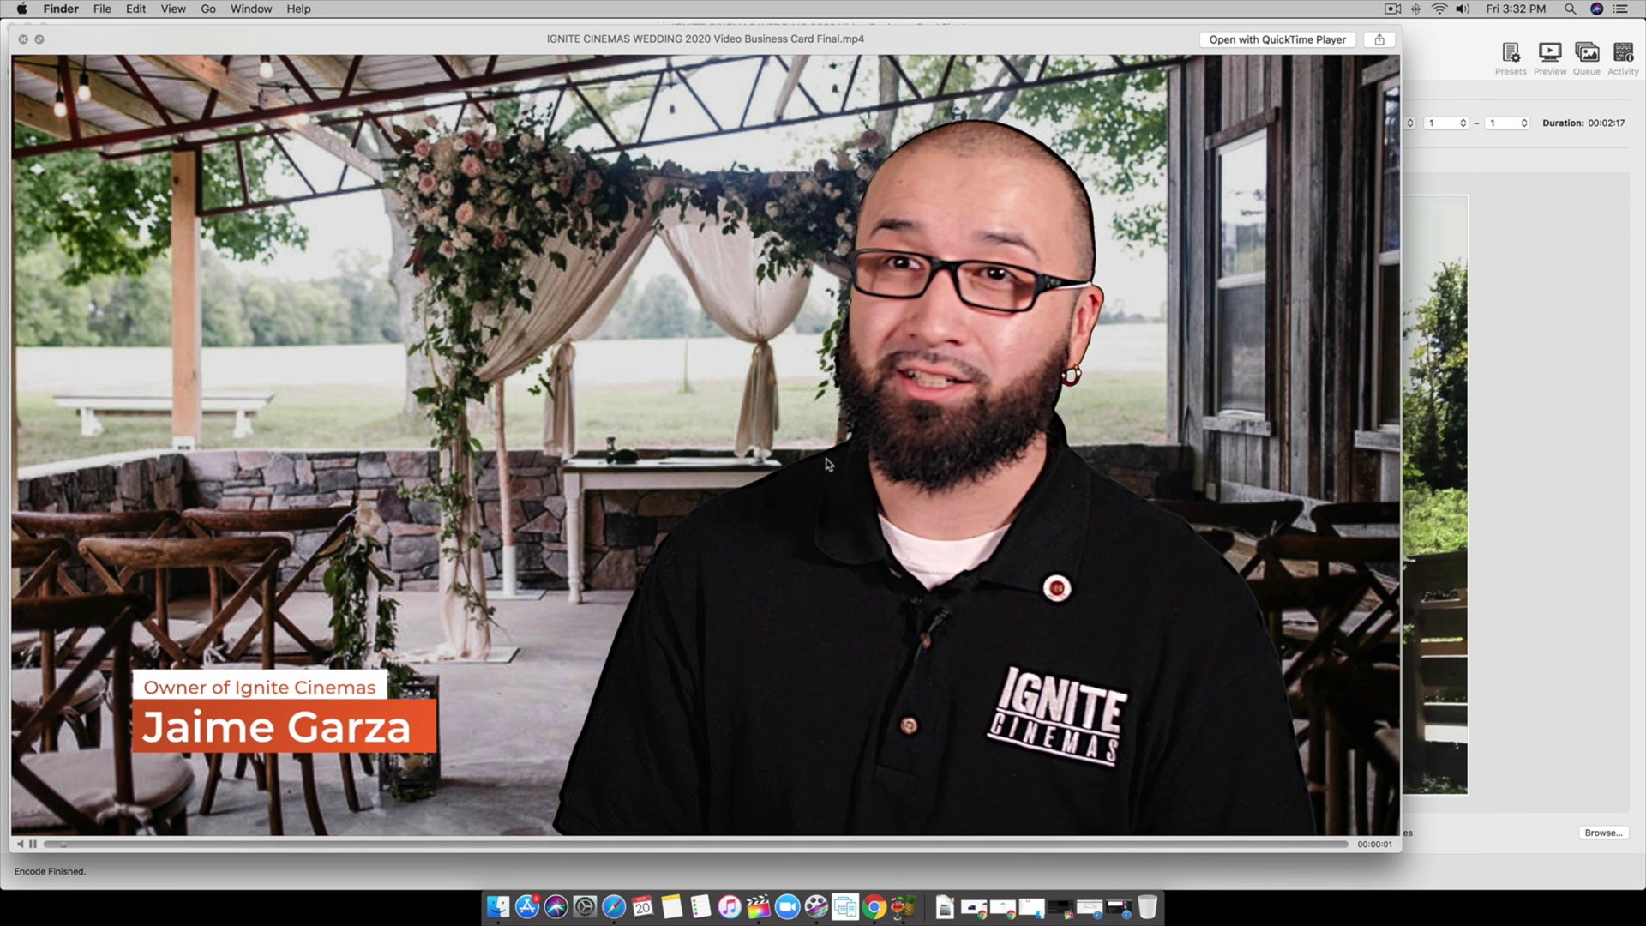
{"action": "key", "text": "space"}
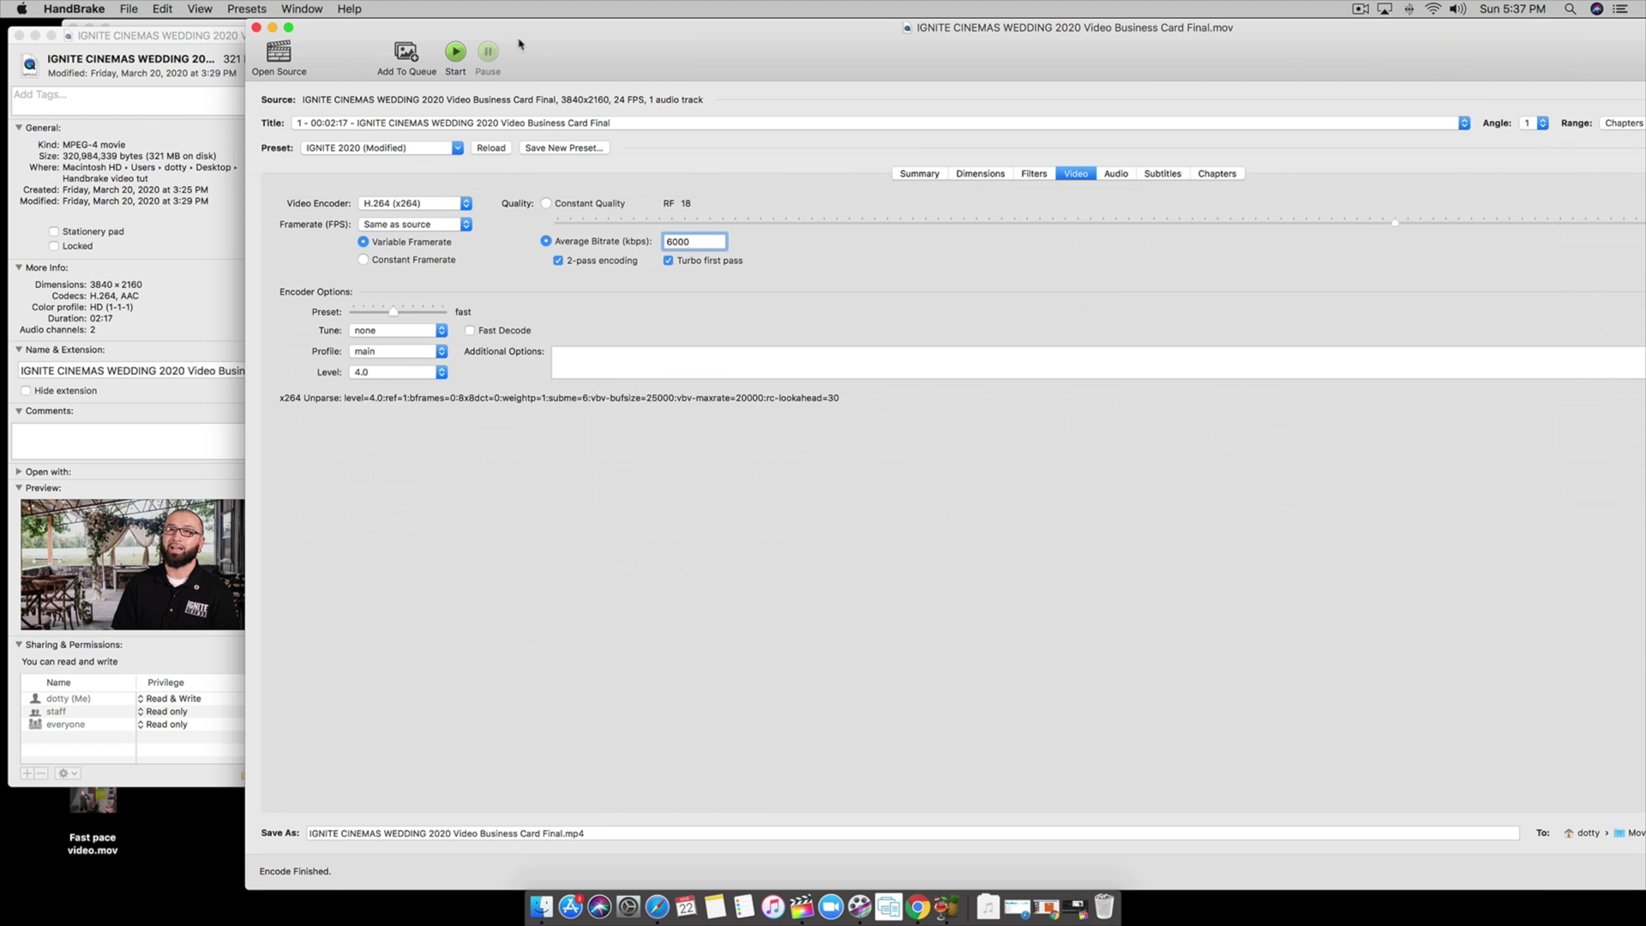
{"action": "left_click_drag", "start_coordinate": [562, 41], "coordinate": [588, 41]}
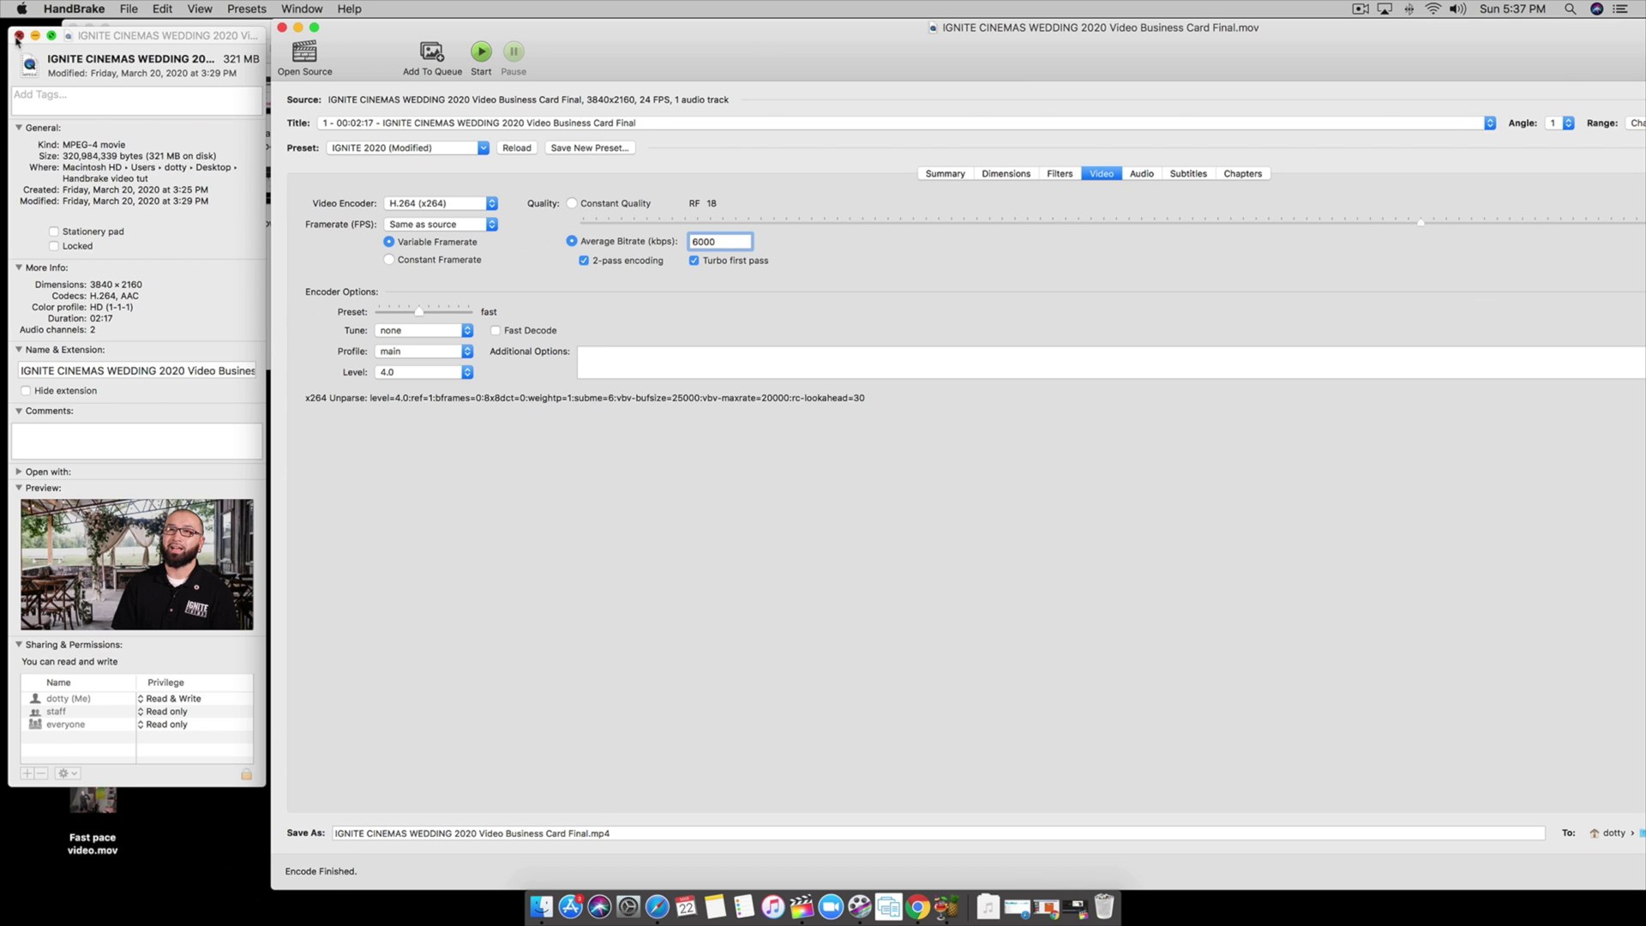
Replace the 6000 average bitrate with 2500 kbps, queue the re-encode, and minimize HandBrake.
{"action": "left_click", "coordinate": [17, 38]}
{"action": "left_click_drag", "start_coordinate": [531, 27], "coordinate": [289, 26]}
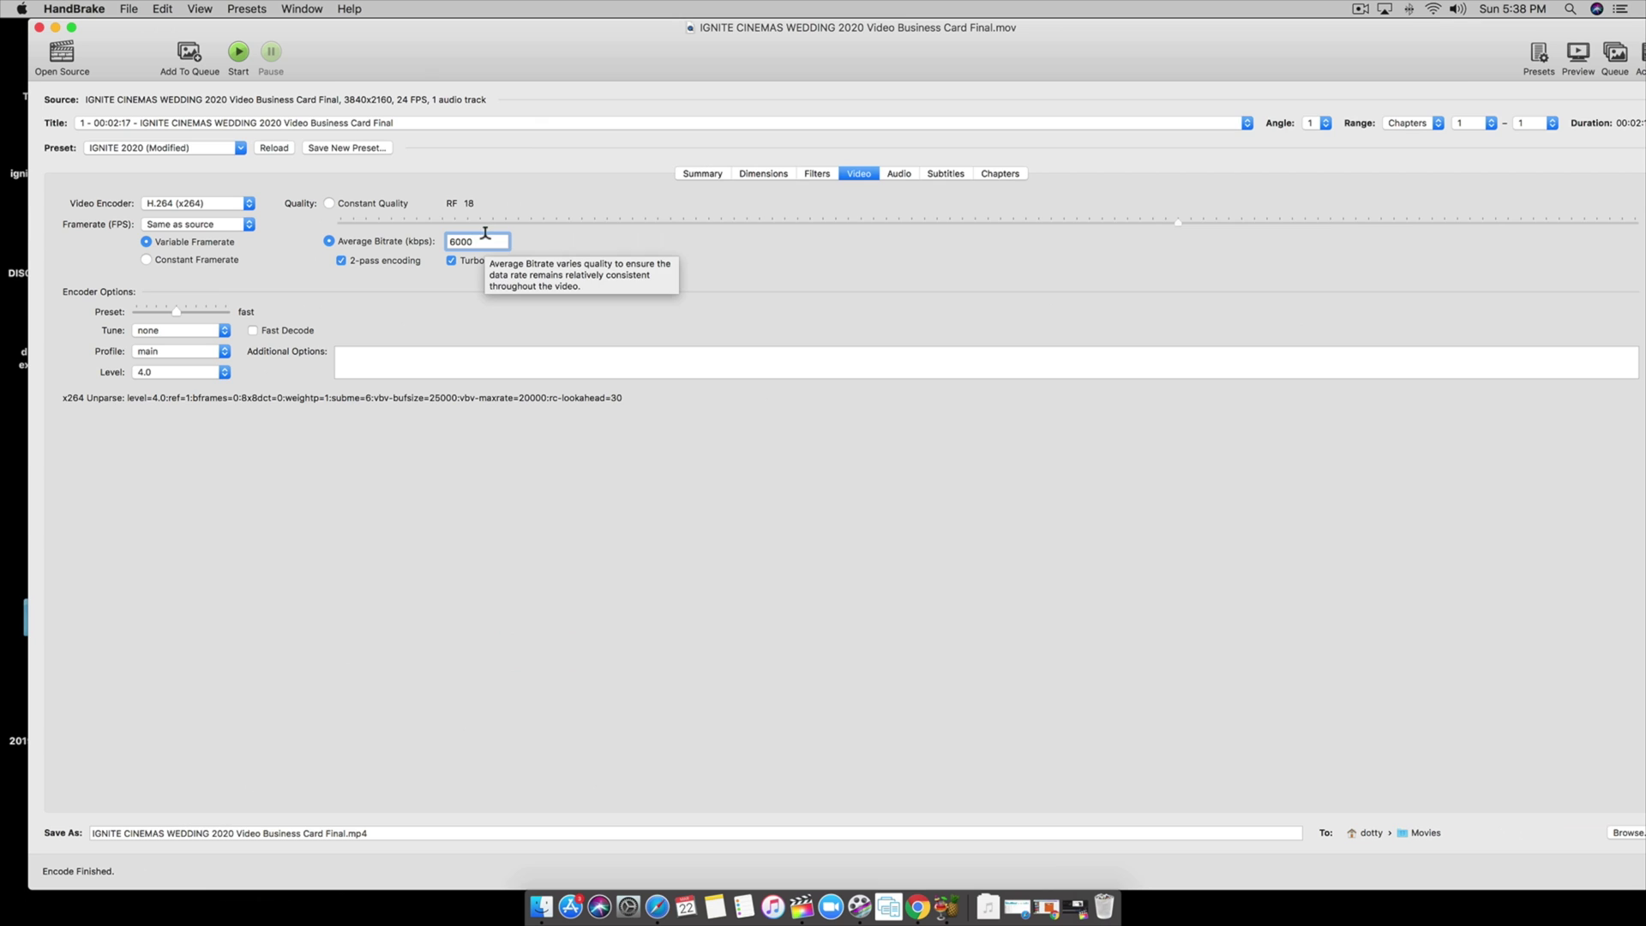
{"action": "double_click", "coordinate": [484, 237]}
{"action": "type", "text": "2500"}
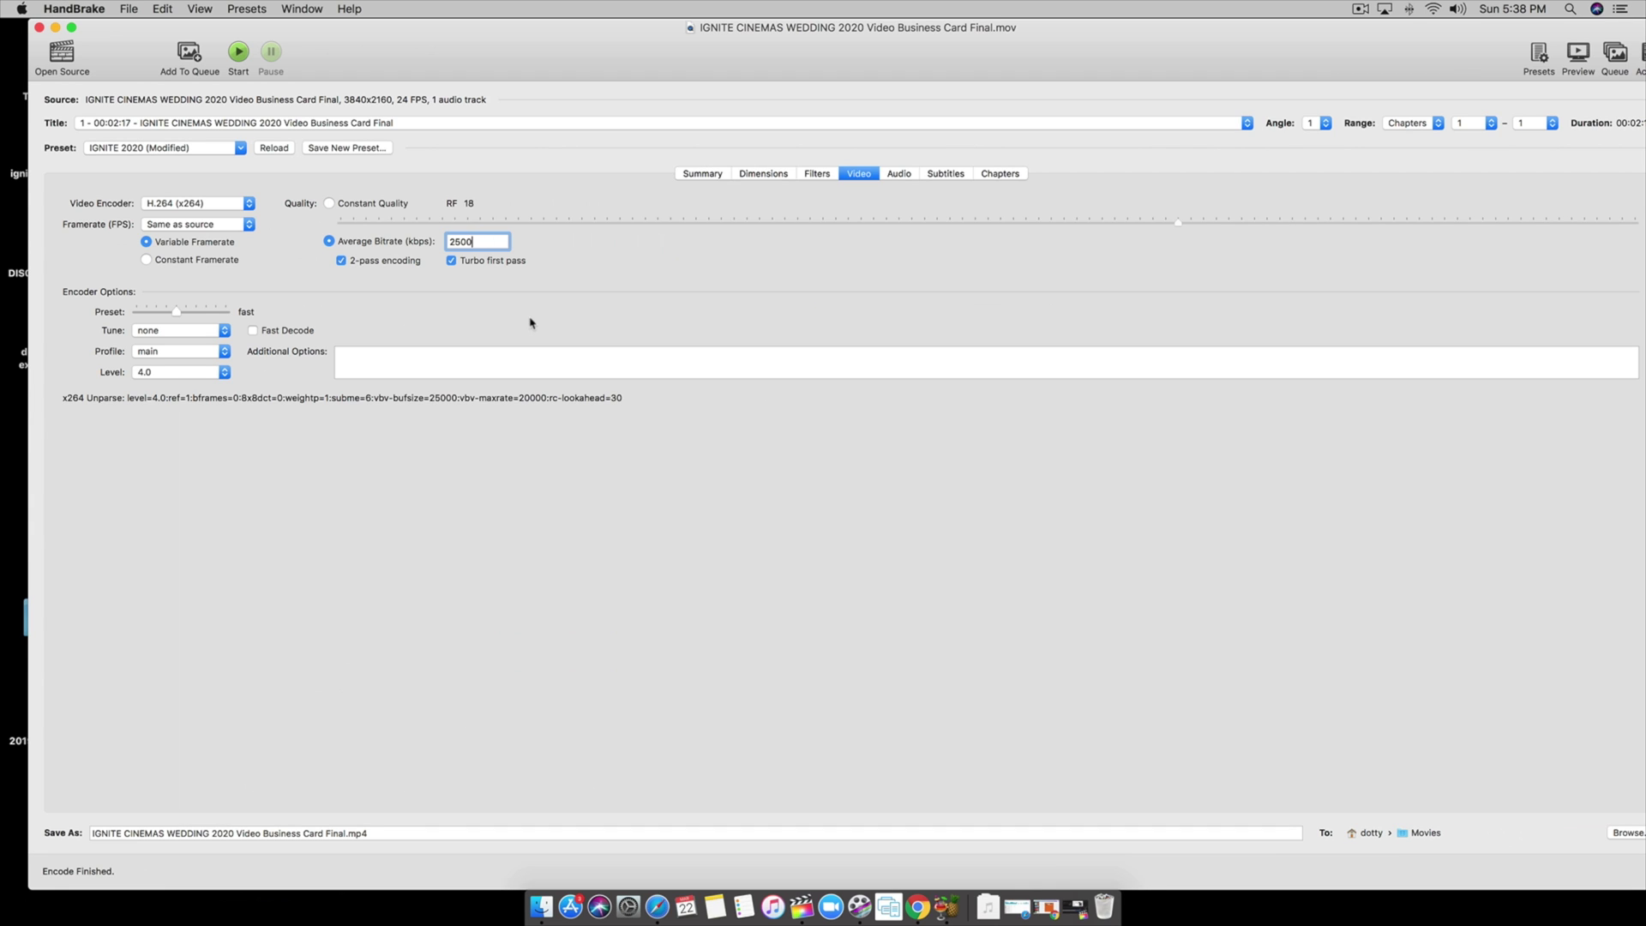
{"action": "left_click", "coordinate": [190, 57]}
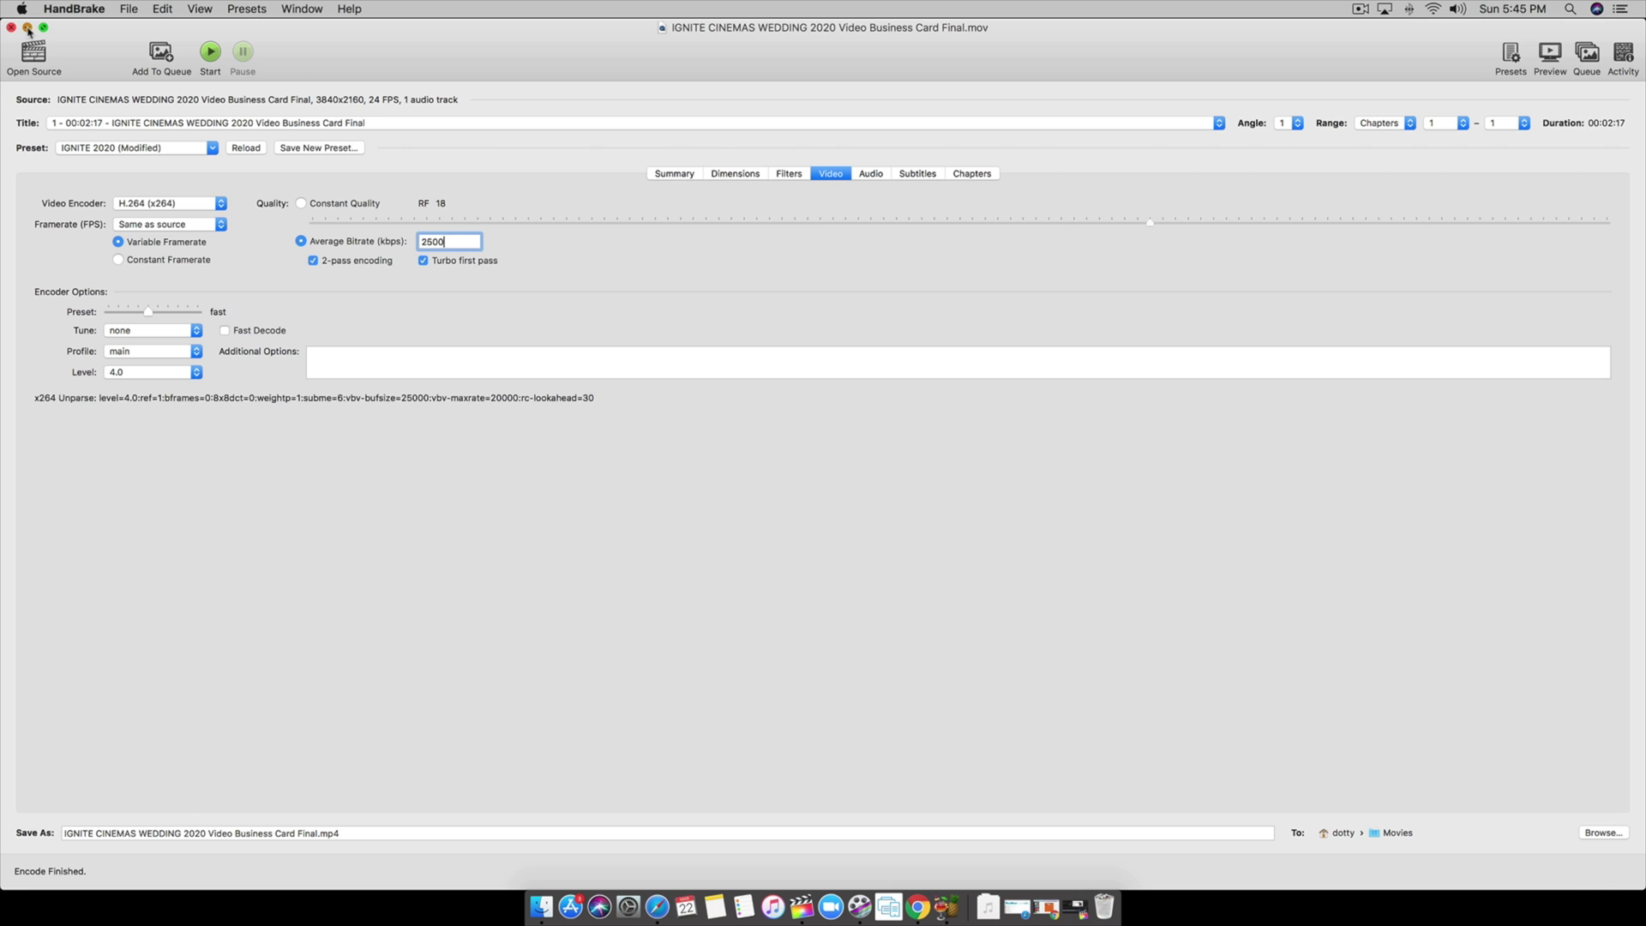
{"action": "left_click", "coordinate": [28, 27]}
Check Get Info on the re-encoded mp4 in Movies, confirming it is 45.8 MB.
{"action": "left_click", "coordinate": [1296, 171]}
{"action": "right_click", "coordinate": [1295, 174]}
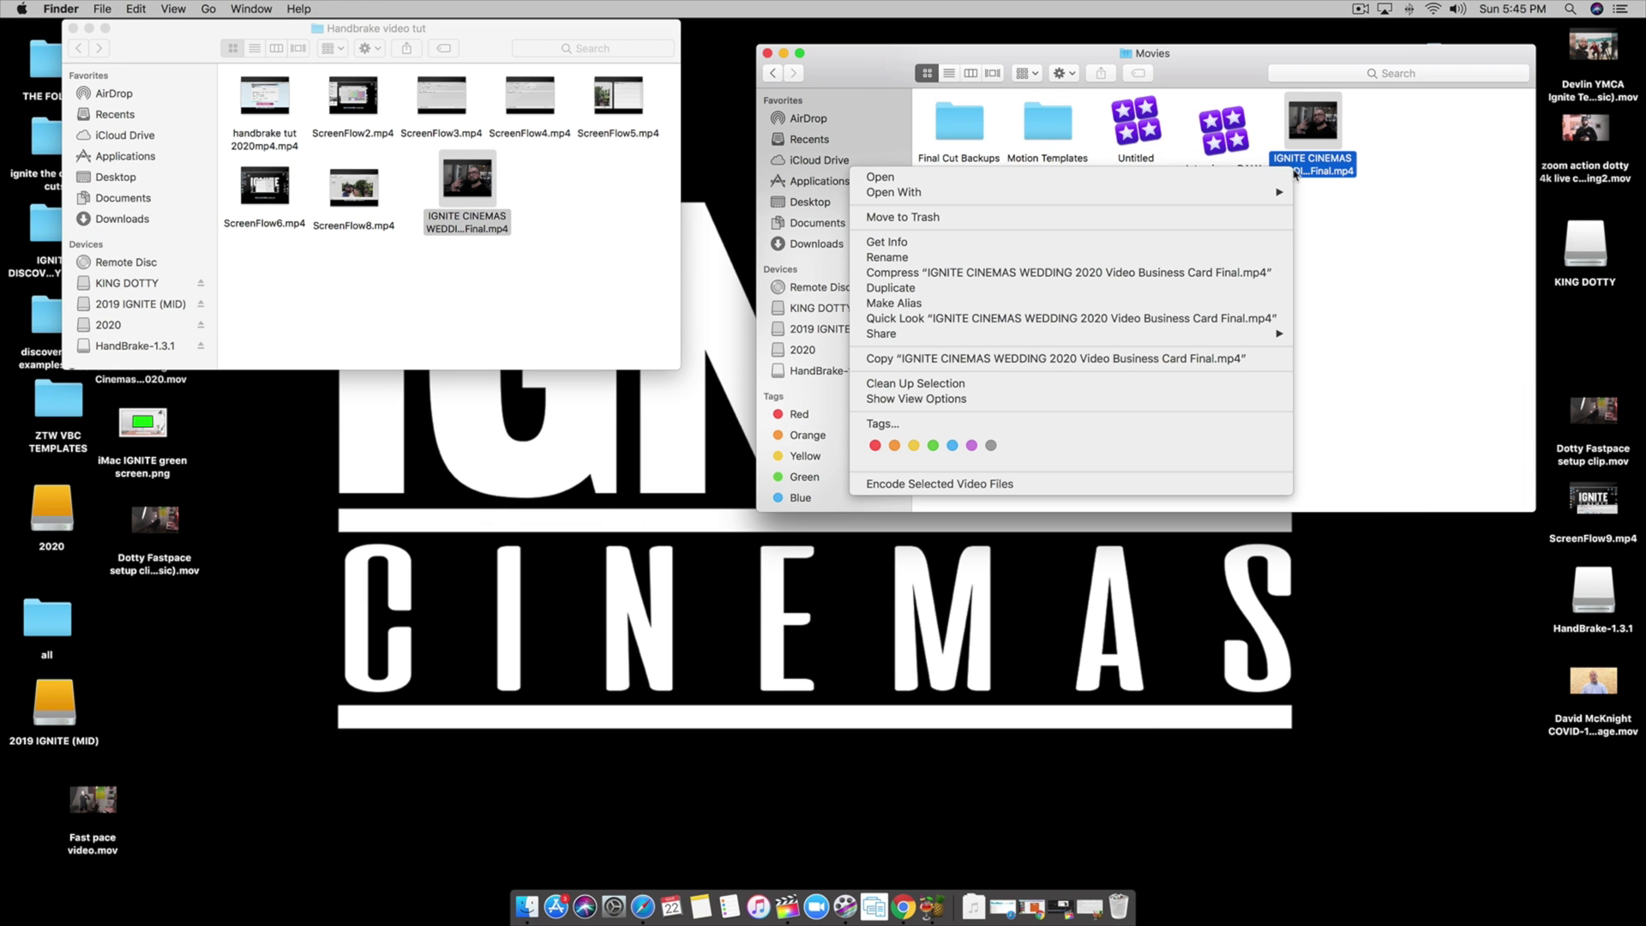
{"action": "left_click", "coordinate": [1178, 241]}
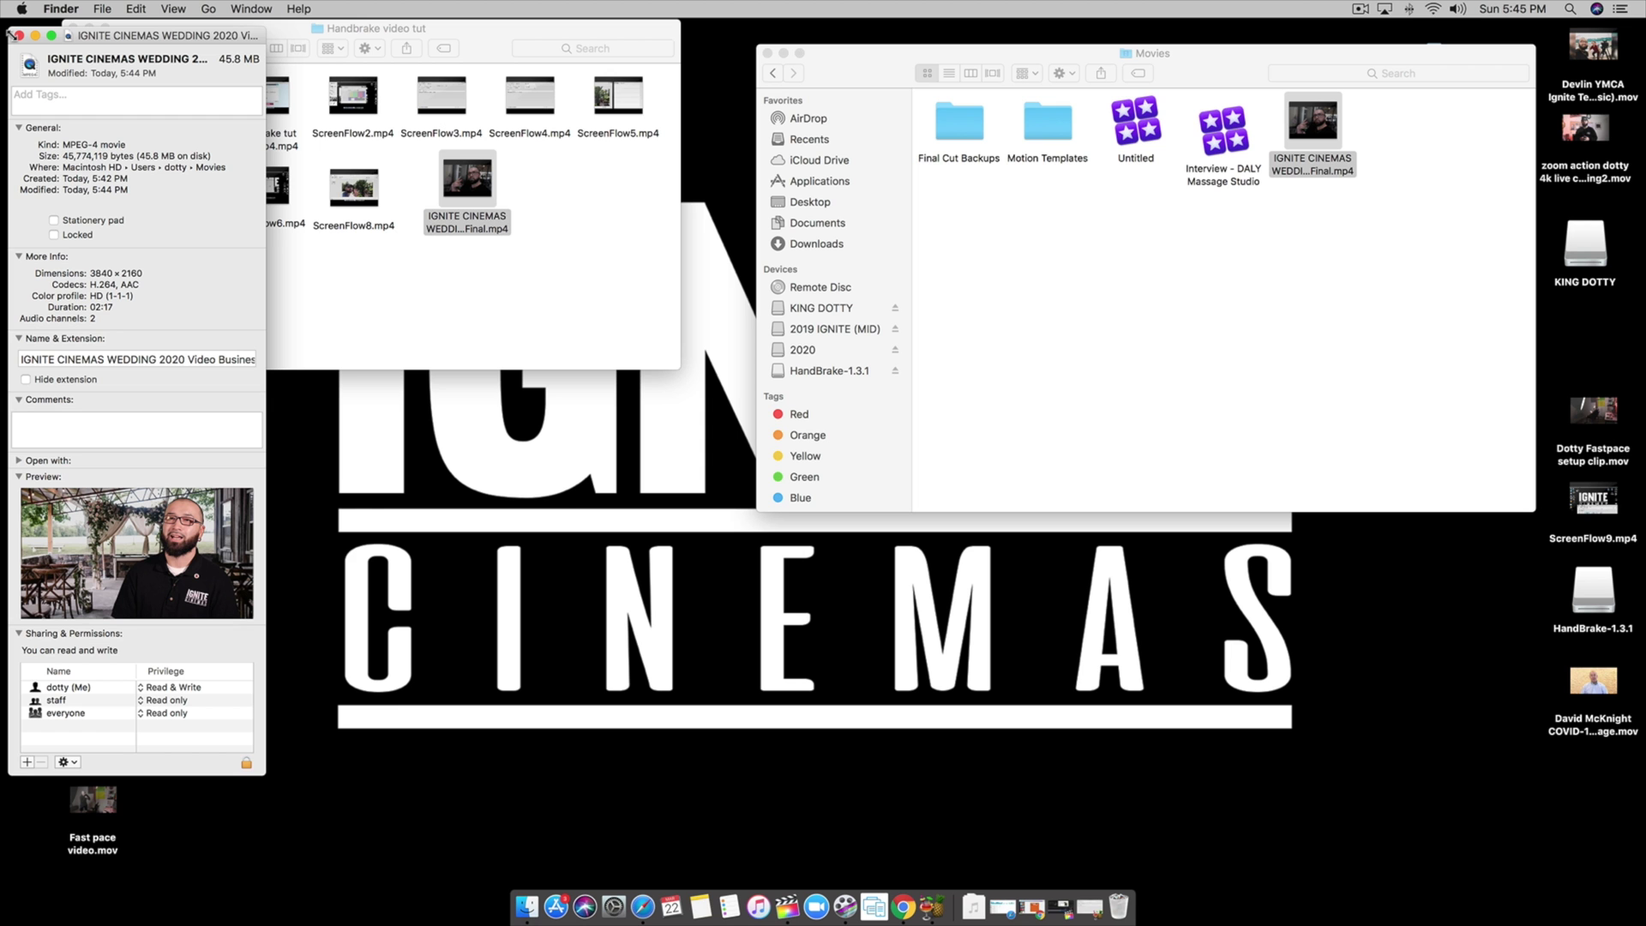
{"action": "left_click", "coordinate": [18, 36]}
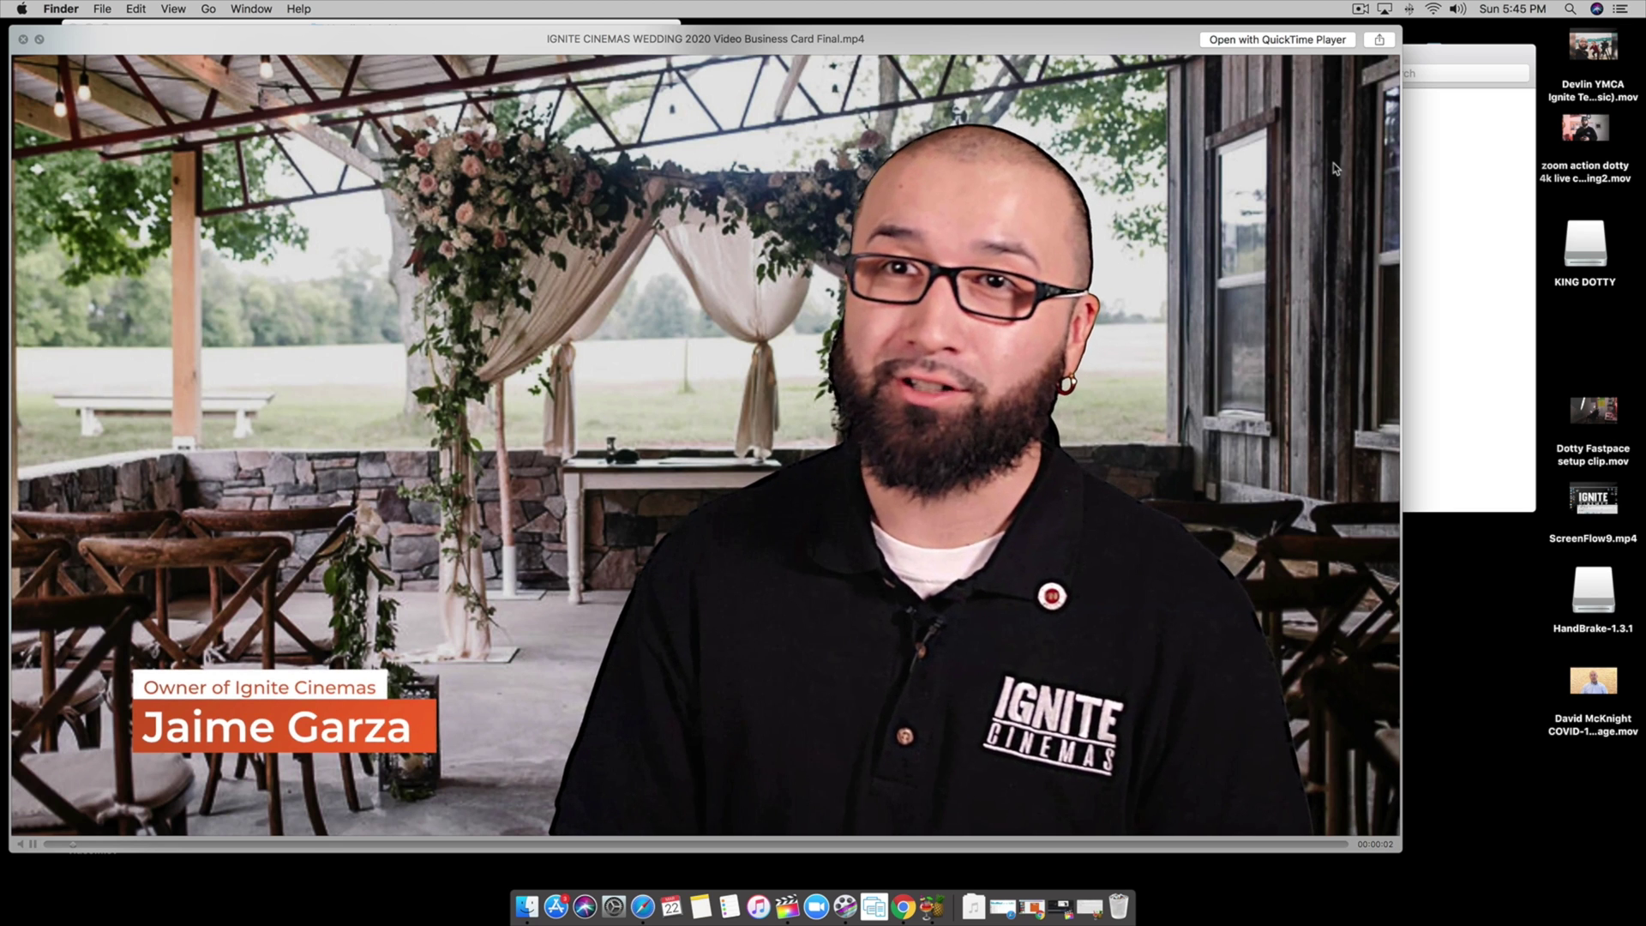
Close the video preview and view Get Info for the mp4 in Handbrake video tut.
{"action": "key", "text": "space"}
{"action": "right_click", "coordinate": [477, 239]}
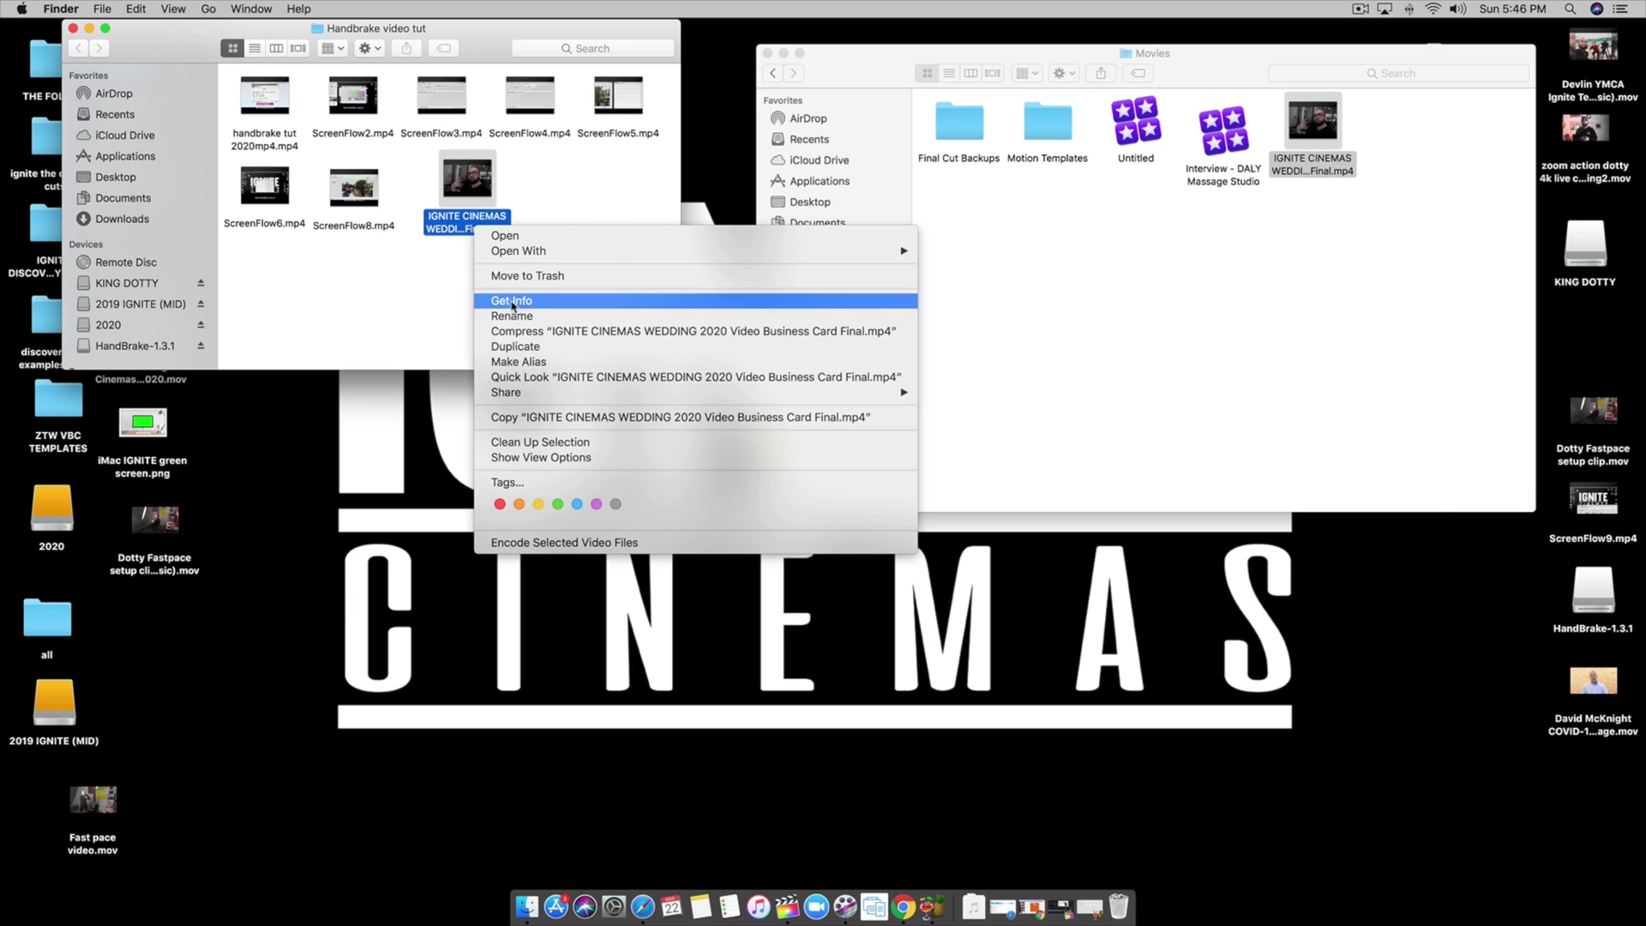
{"action": "left_click", "coordinate": [514, 302]}
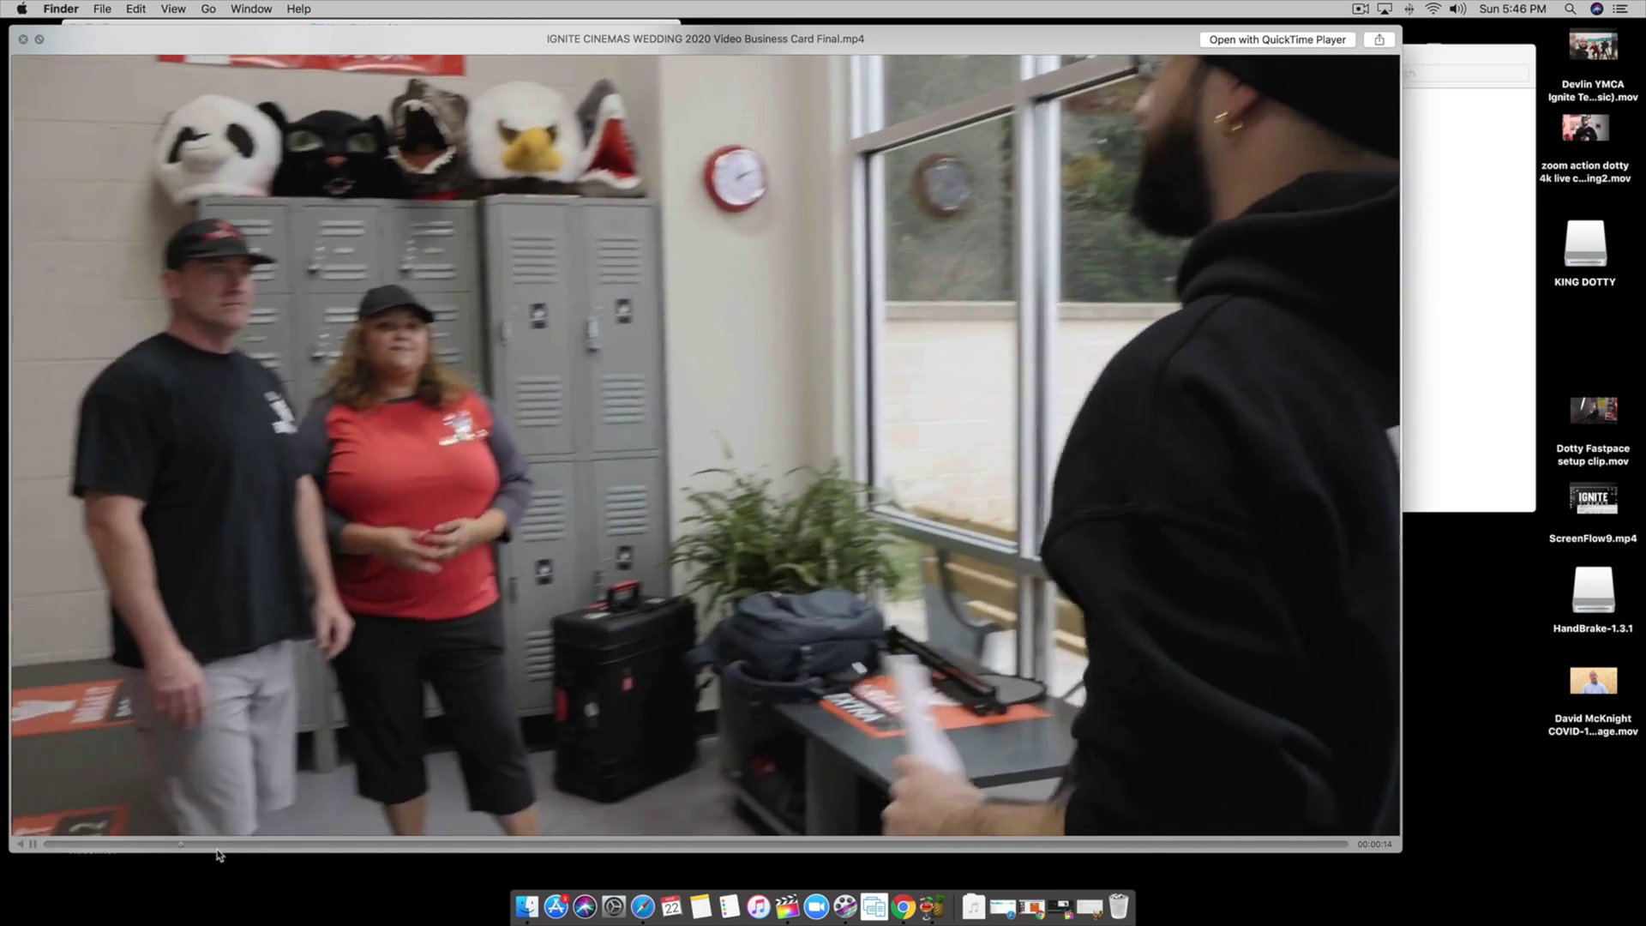
{"action": "key", "text": "space"}
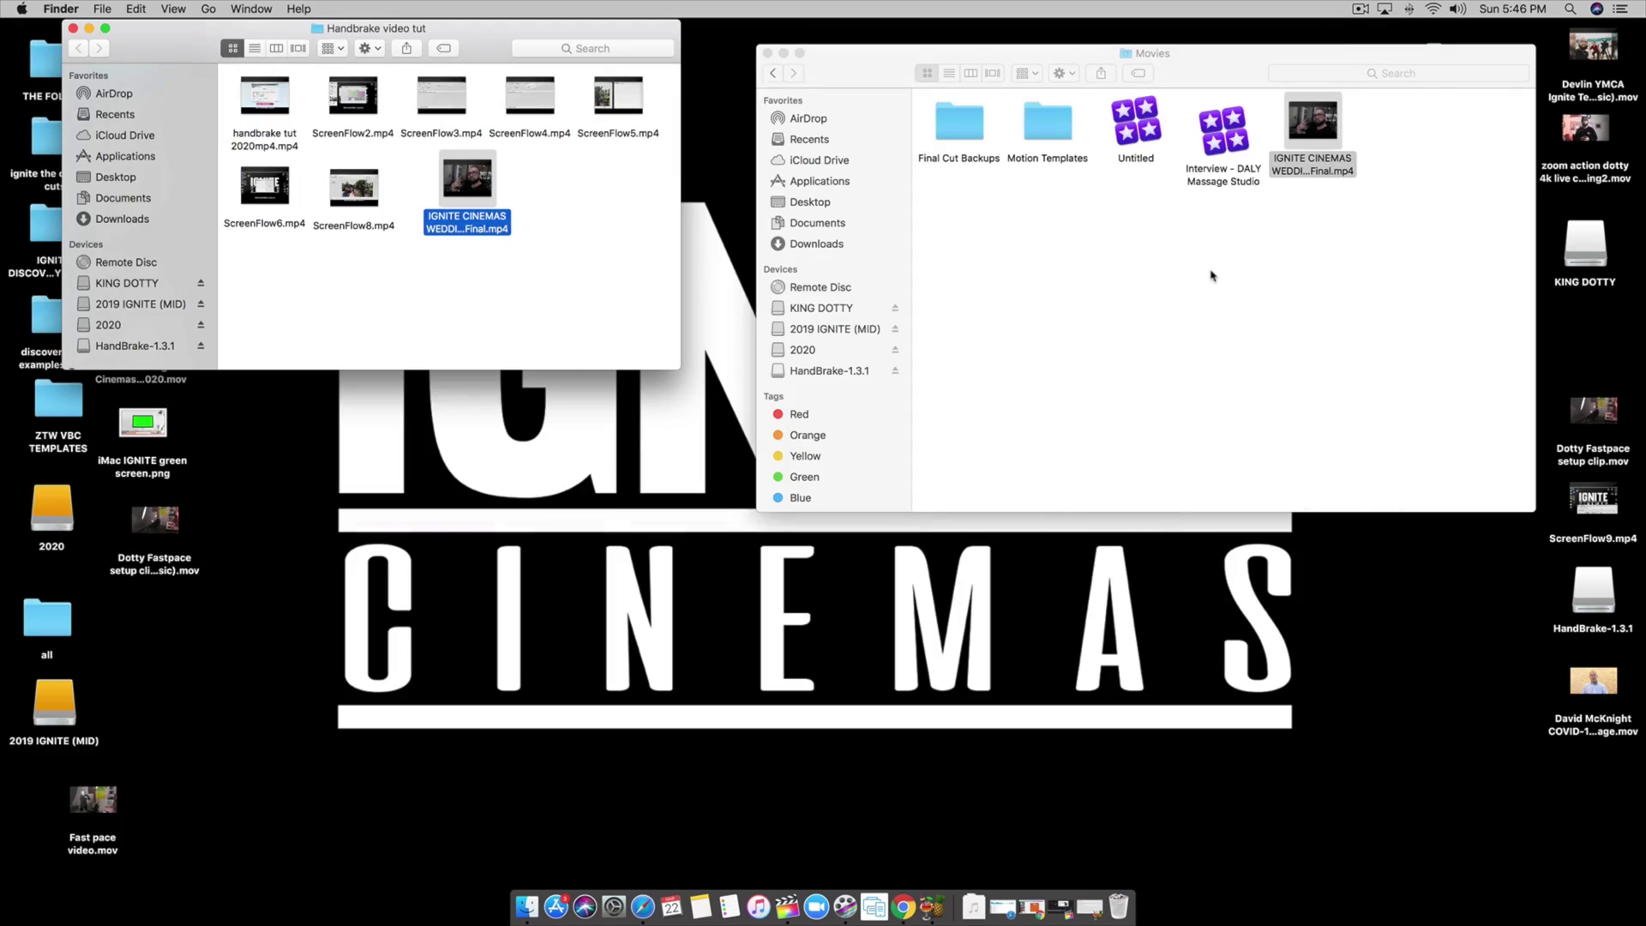